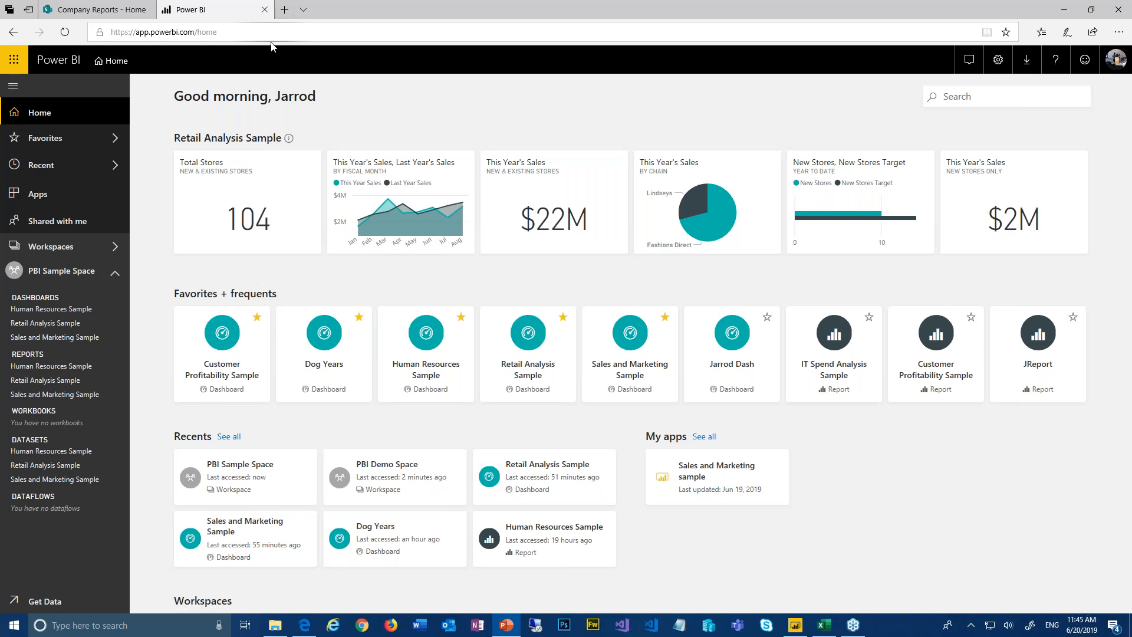
From the Company Reports SharePoint site, open Power BI through the full list of Office 365 apps.
left_click(71, 18)
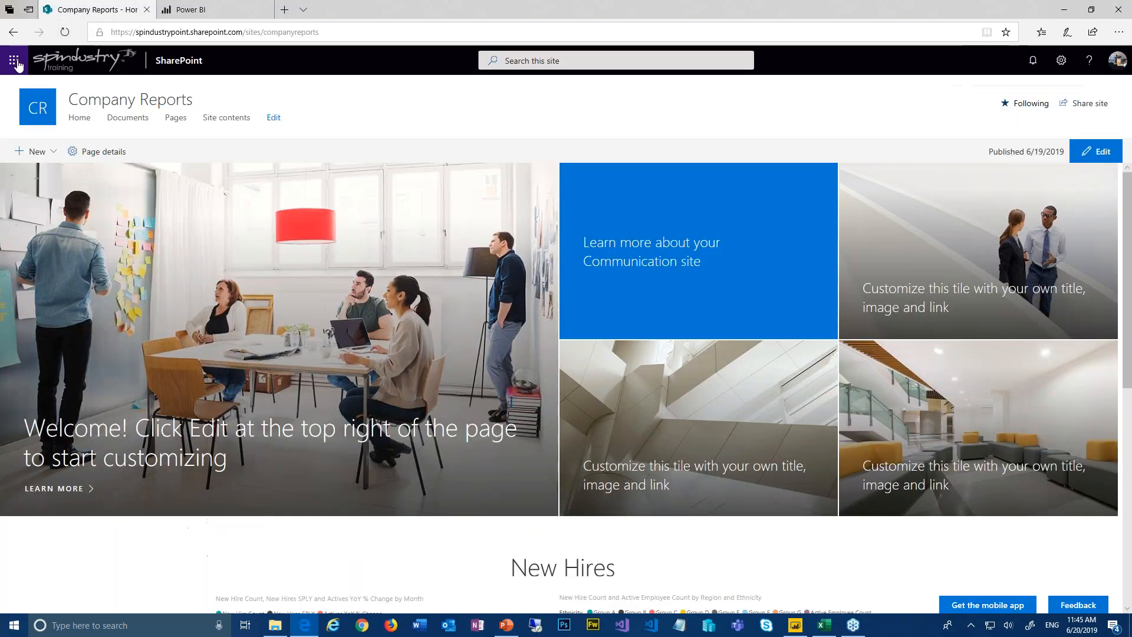
left_click(15, 61)
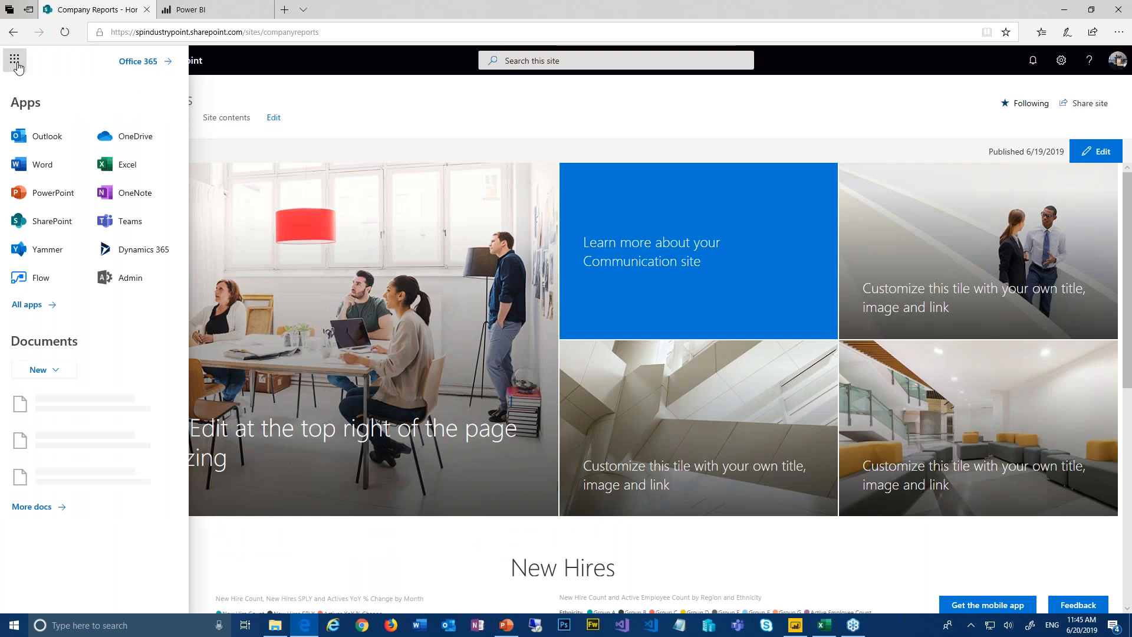
left_click(33, 307)
scroll(95, 354, "down", 5)
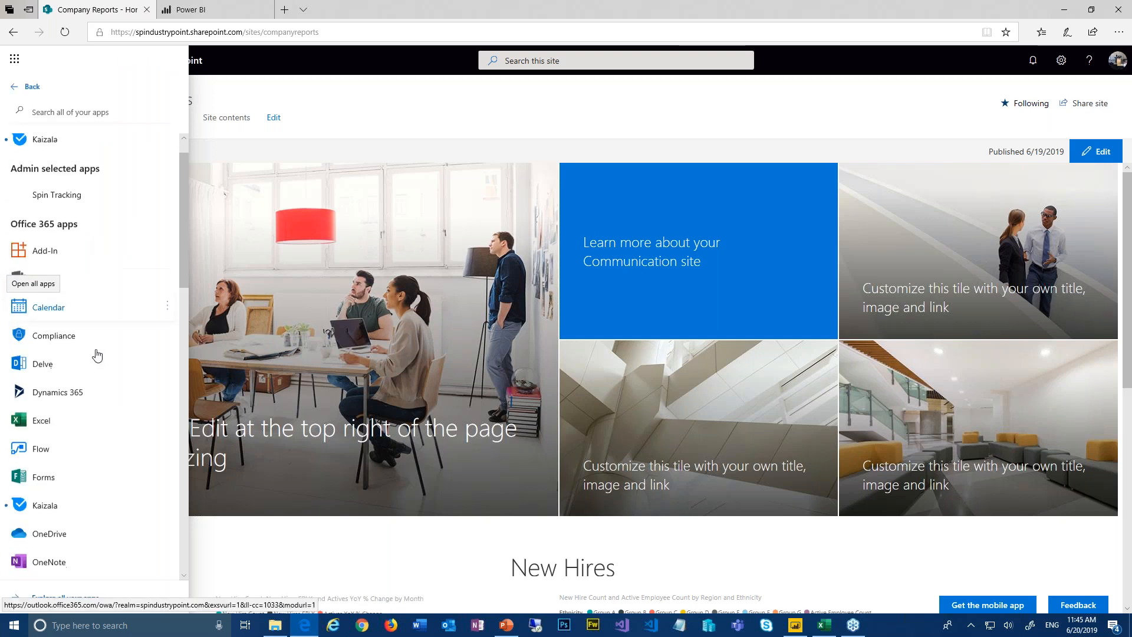
scroll(65, 386, "down", 1)
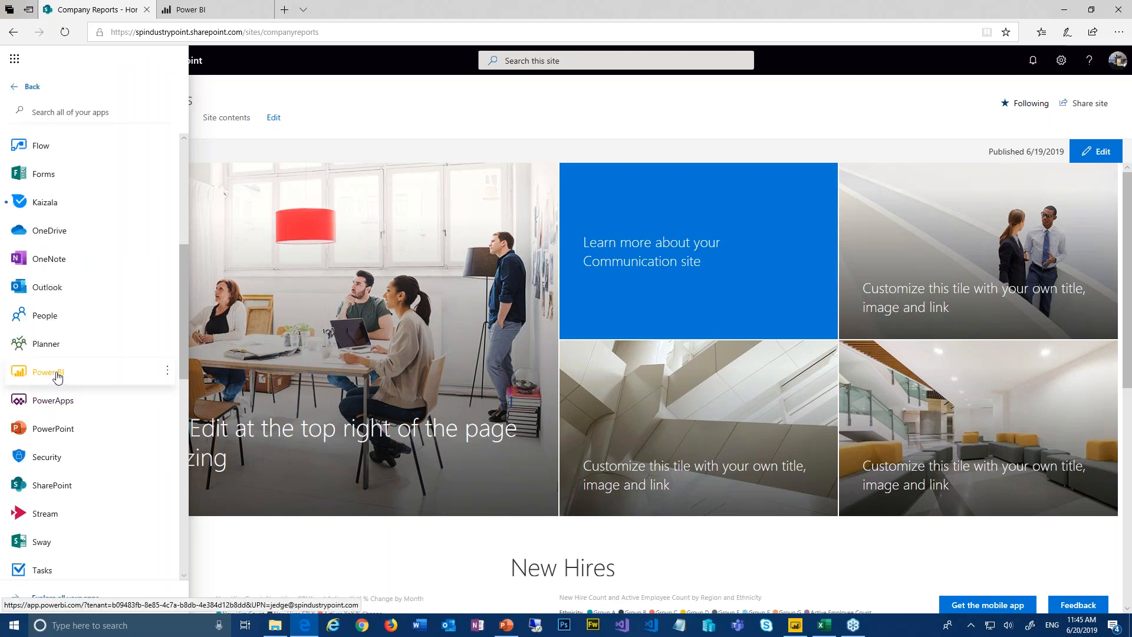
left_click(56, 378)
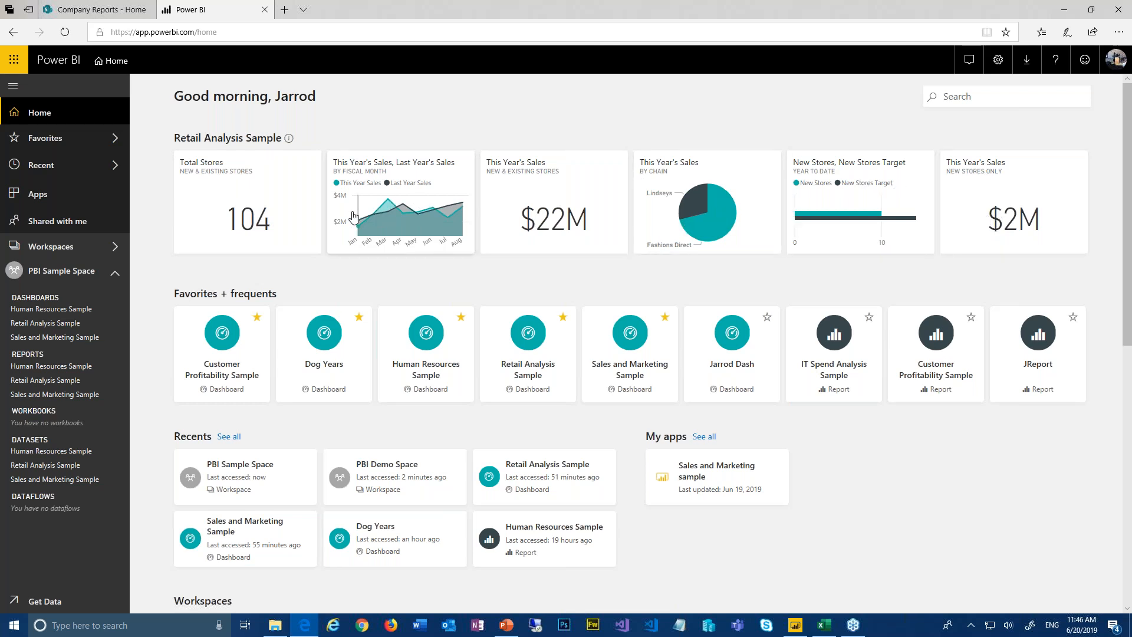
Open the Favorites list and remove Customer Profitability Sample from the favorites.
mouse_move(353, 217)
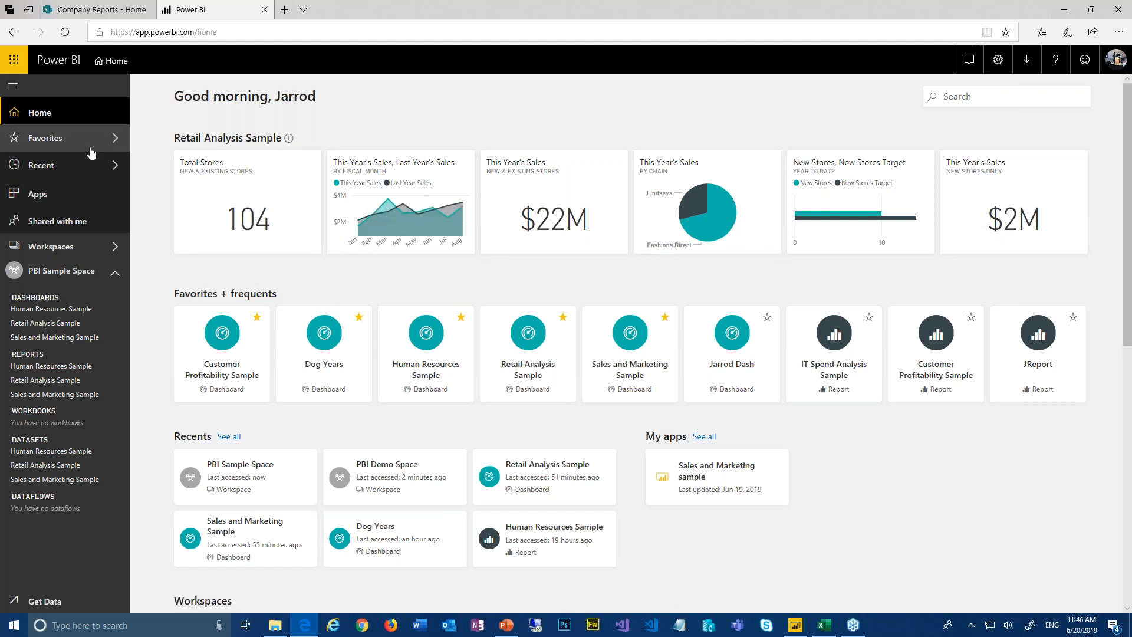
left_click(116, 147)
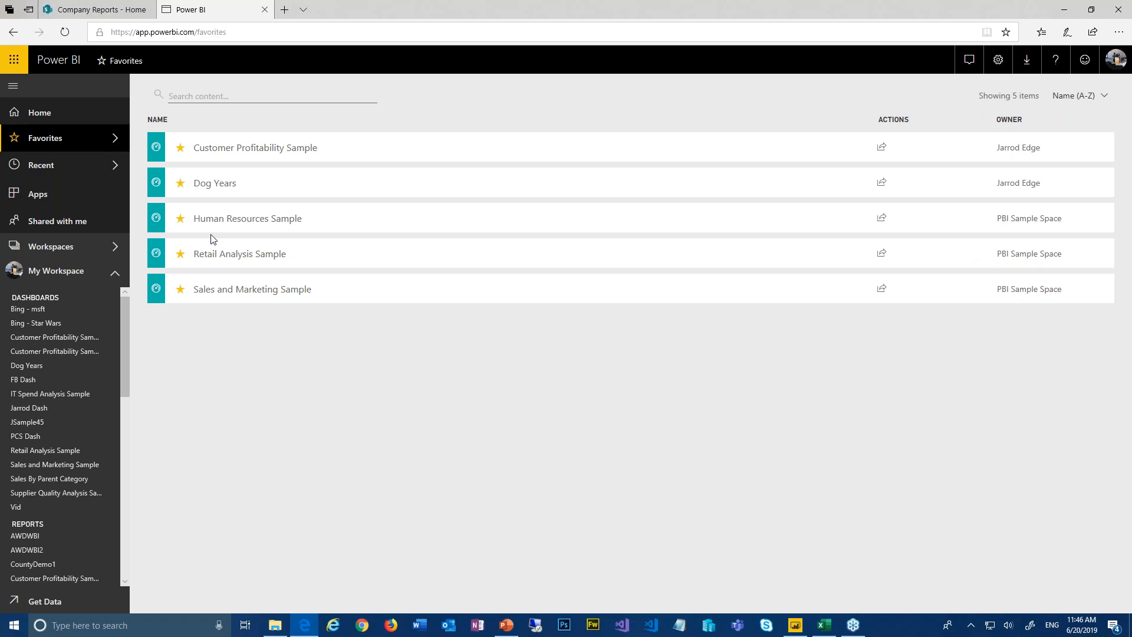
left_click(183, 152)
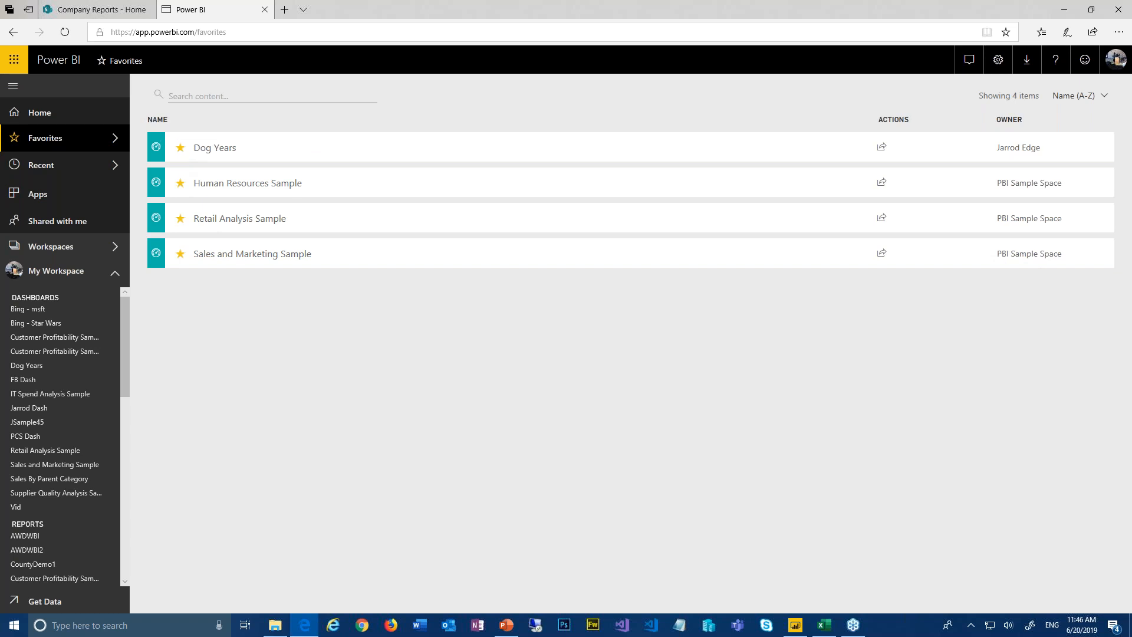
Look through the recent items, the installed apps and the content shared with the account.
left_click(114, 170)
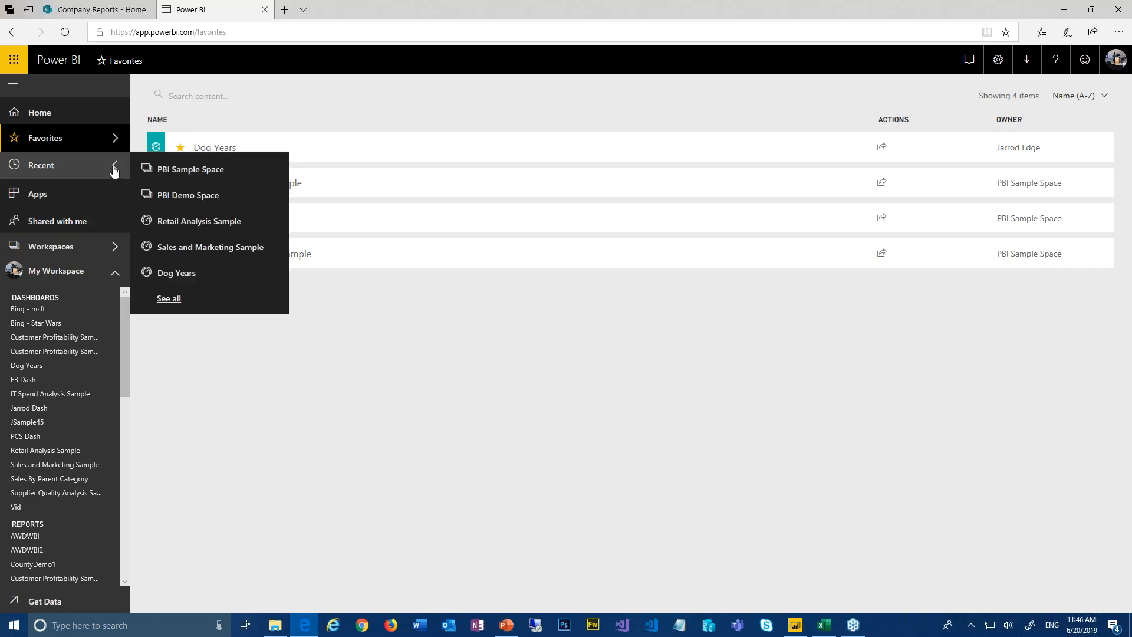
left_click(47, 200)
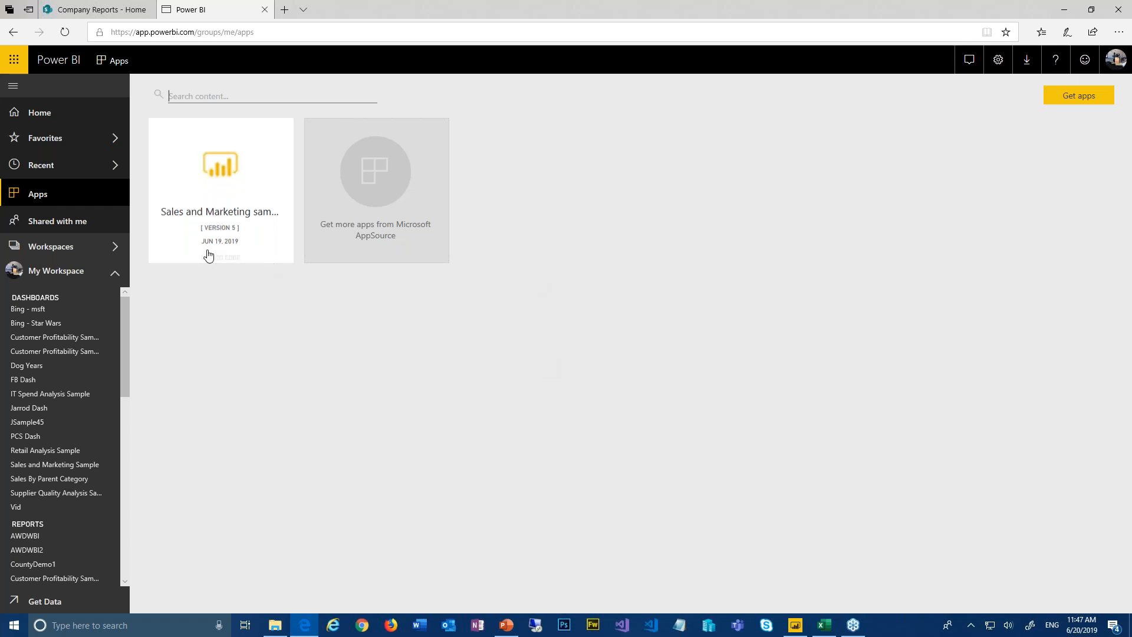
left_click(76, 223)
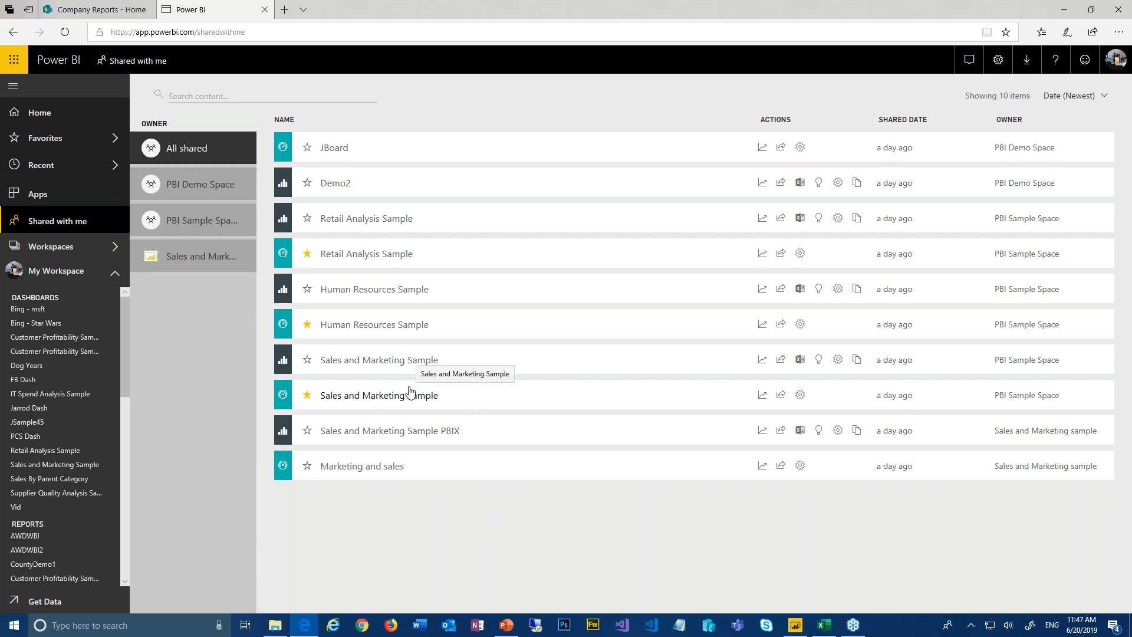
Browse the app workspaces, examine the new-workspace form including its advanced settings, and cancel the form without saving.
left_click(114, 250)
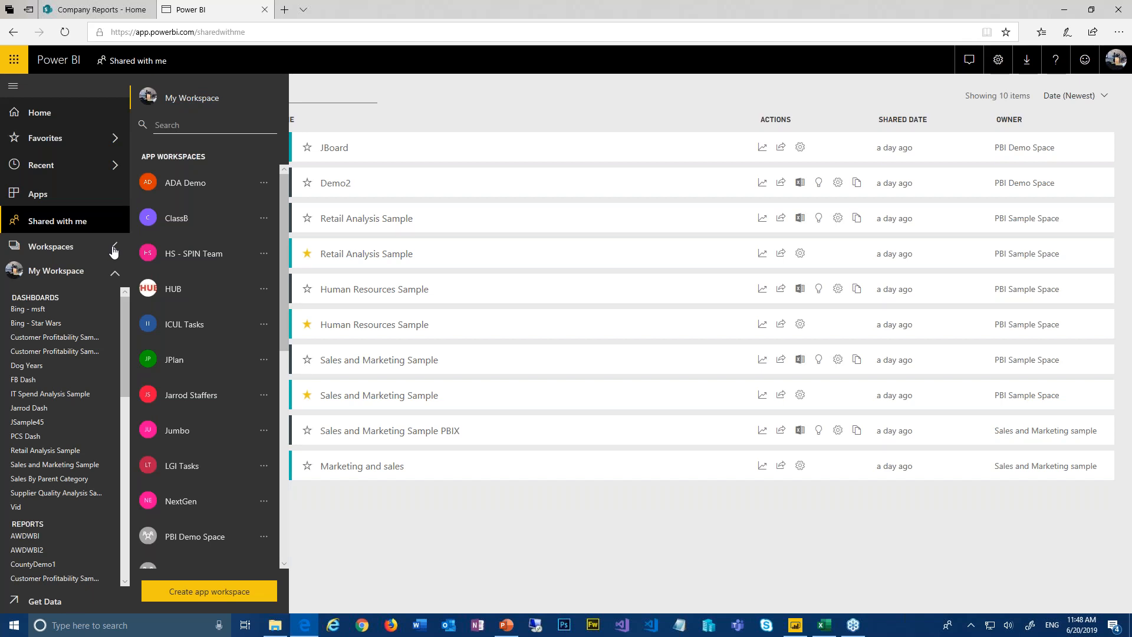
scroll(203, 442, "down", 2)
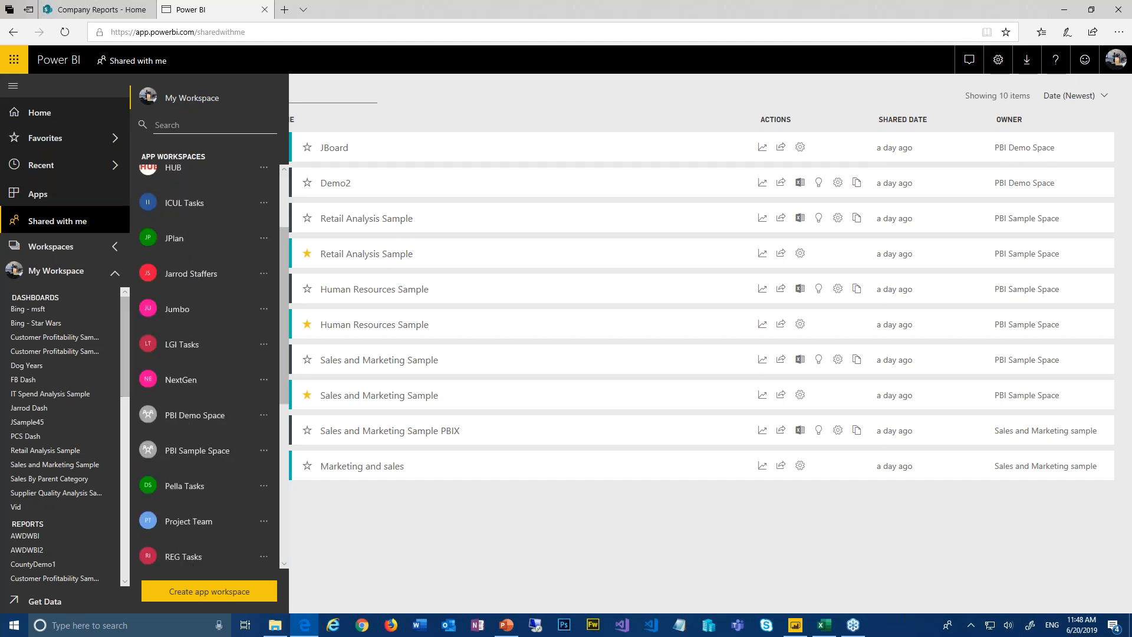
left_click(522, 599)
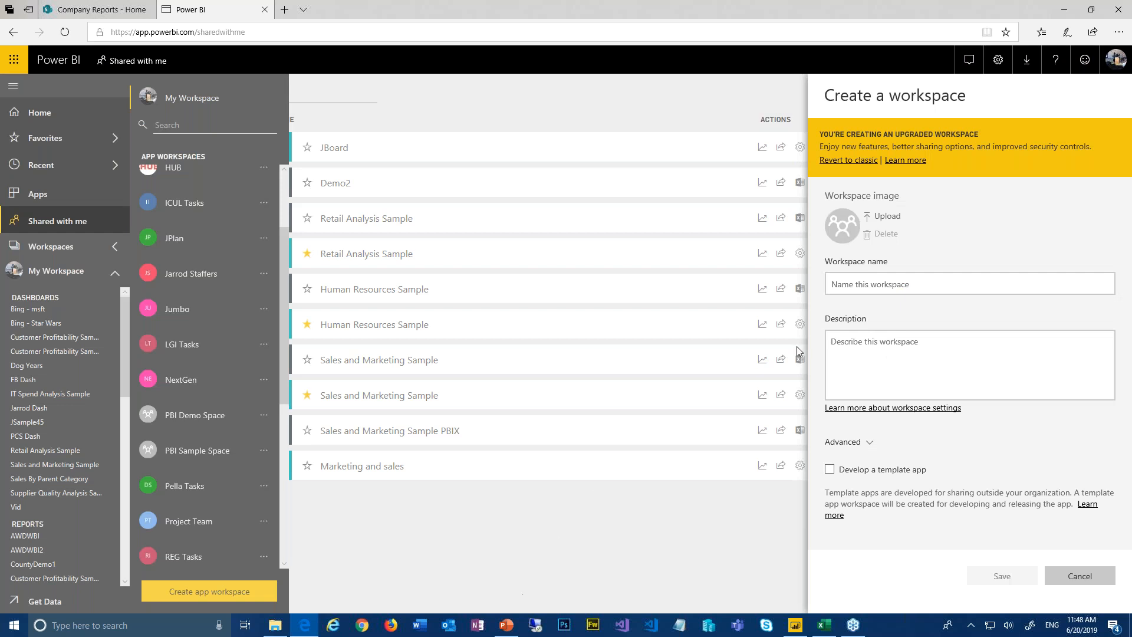
left_click(874, 286)
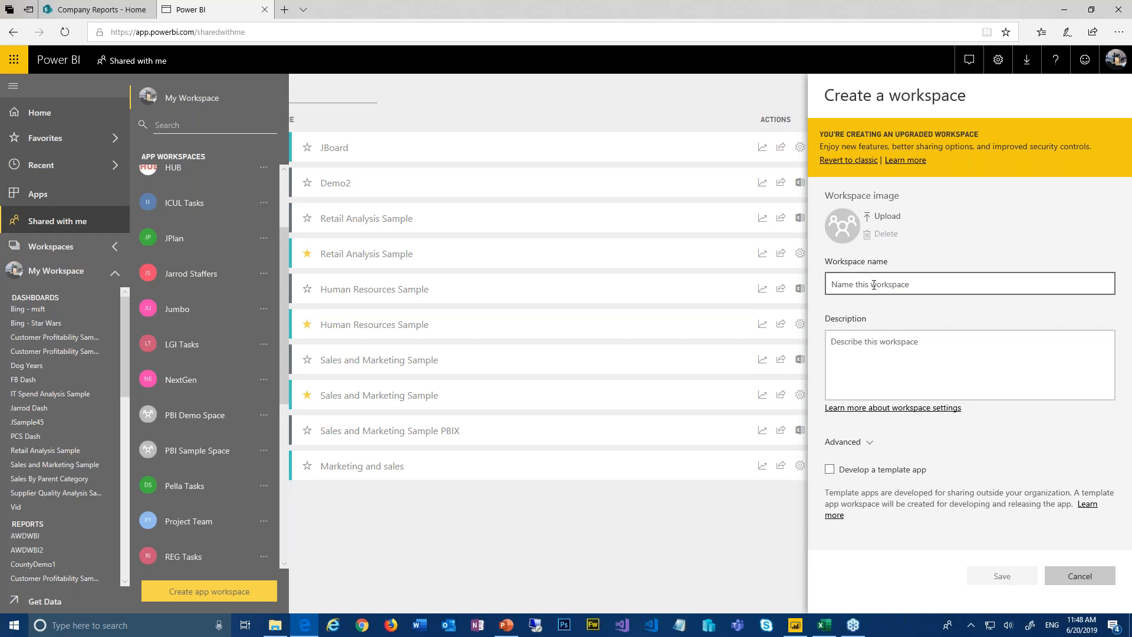
left_click(865, 350)
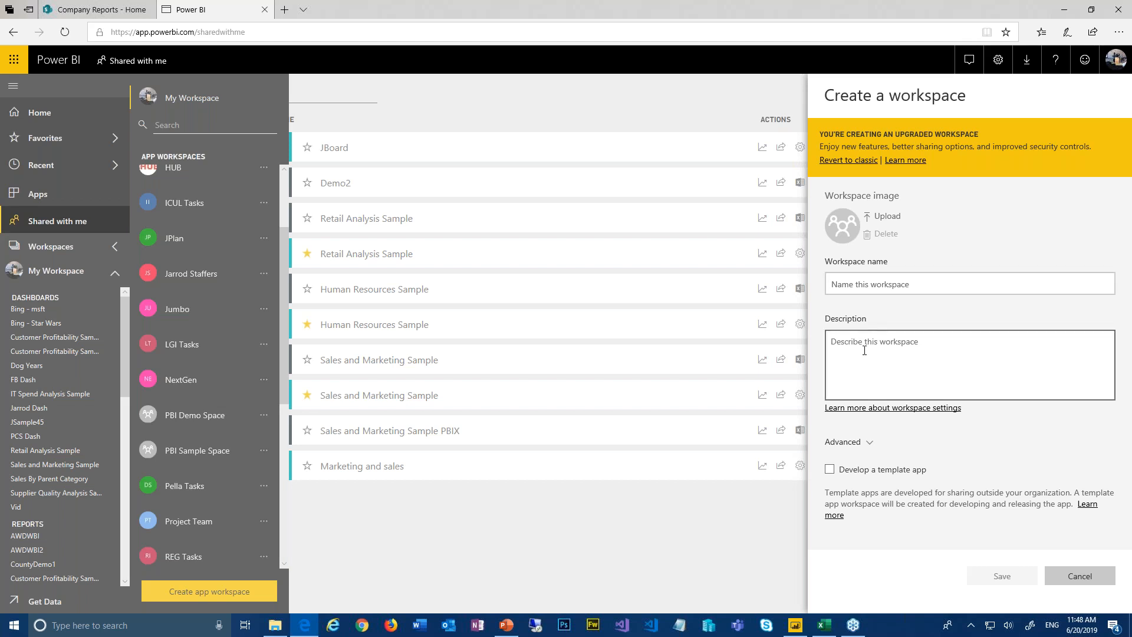
left_click(878, 456)
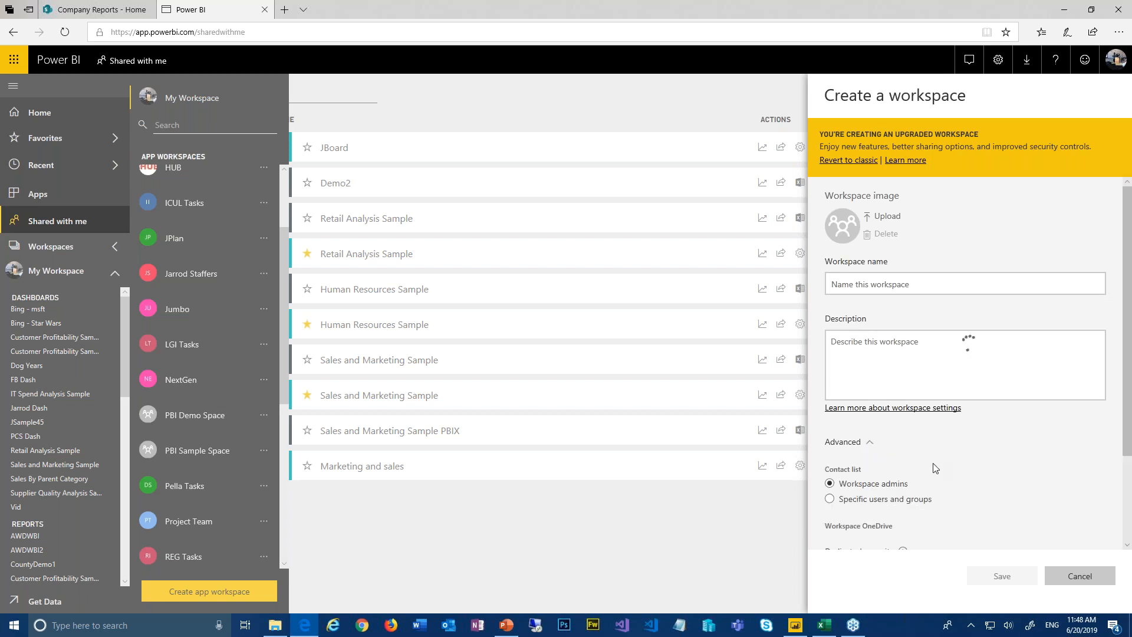
scroll(935, 467, "down", 2)
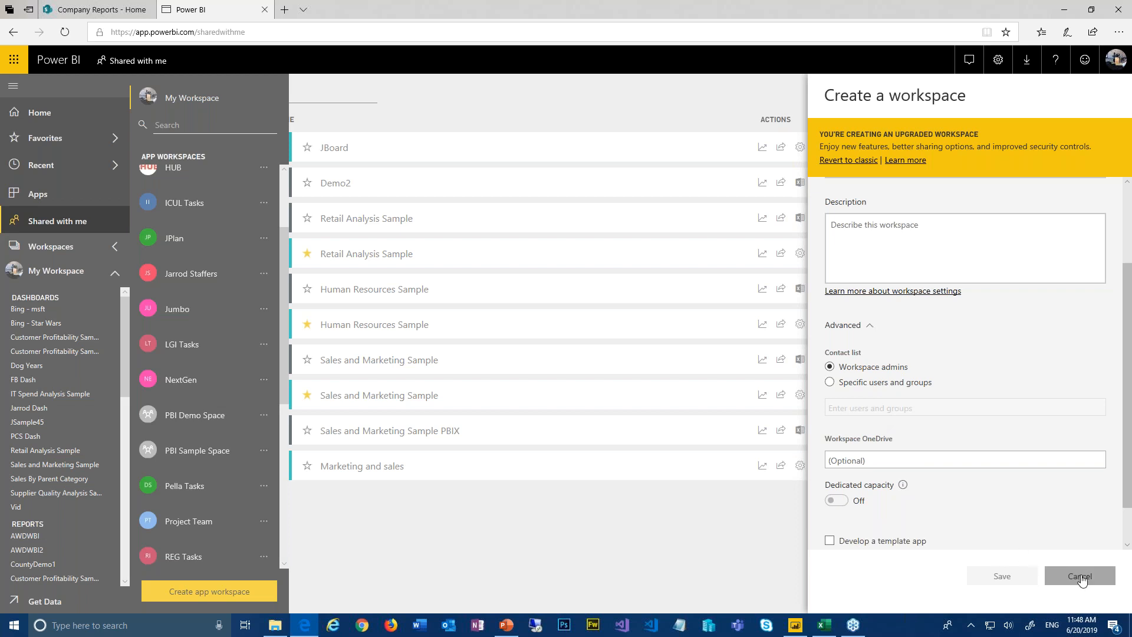
left_click(404, 532)
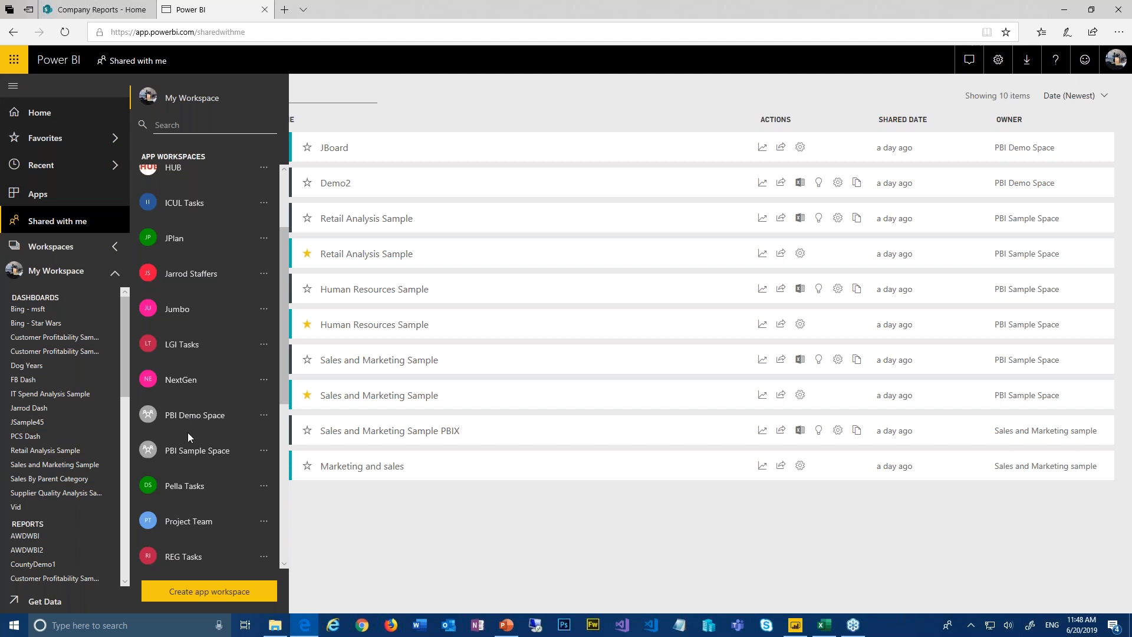
Open the PBI Sample Space workspace and show the options for its Retail Analysis Sample dataset.
left_click(191, 459)
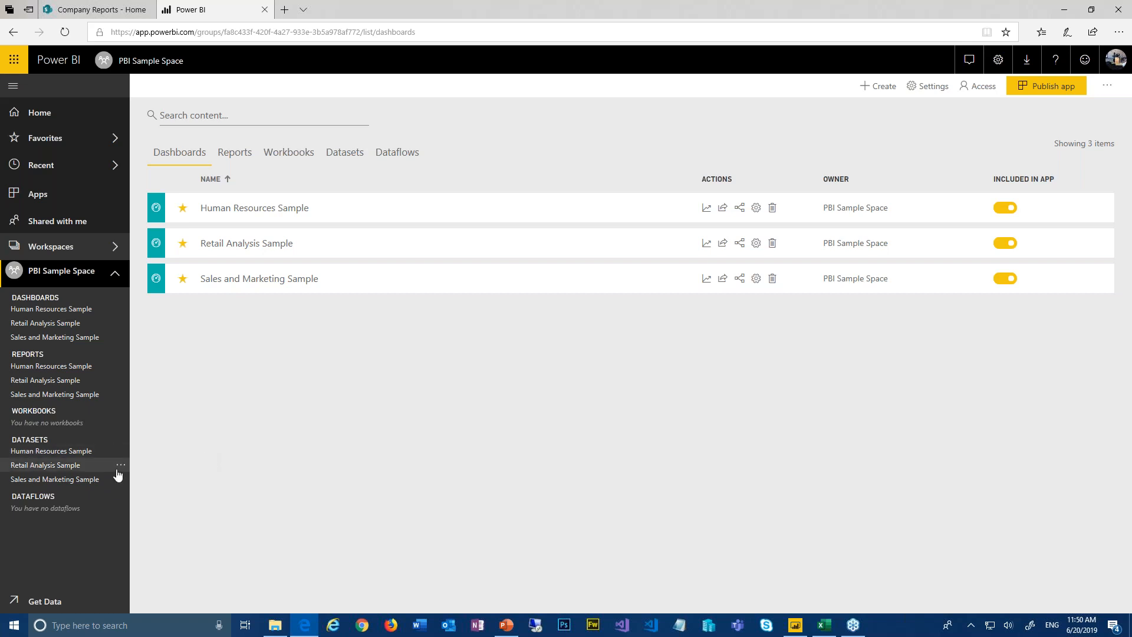
left_click(118, 470)
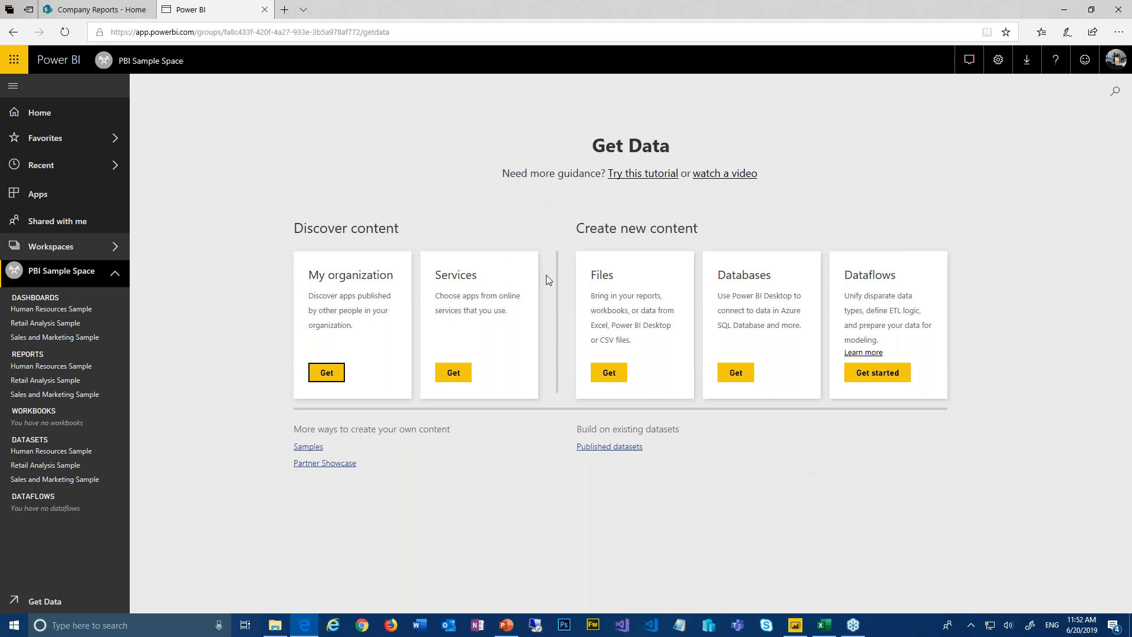
Return to the Company Reports SharePoint site and examine the New Hires report embedded in its home page.
left_click(94, 10)
left_click(288, 161)
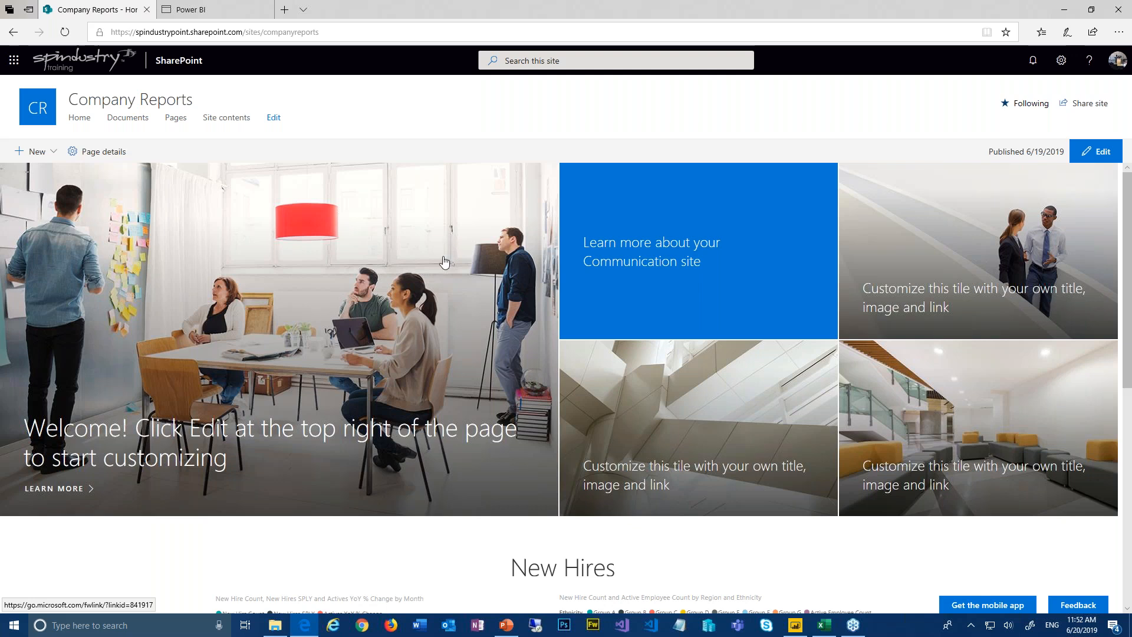
scroll(447, 277, "down", 5)
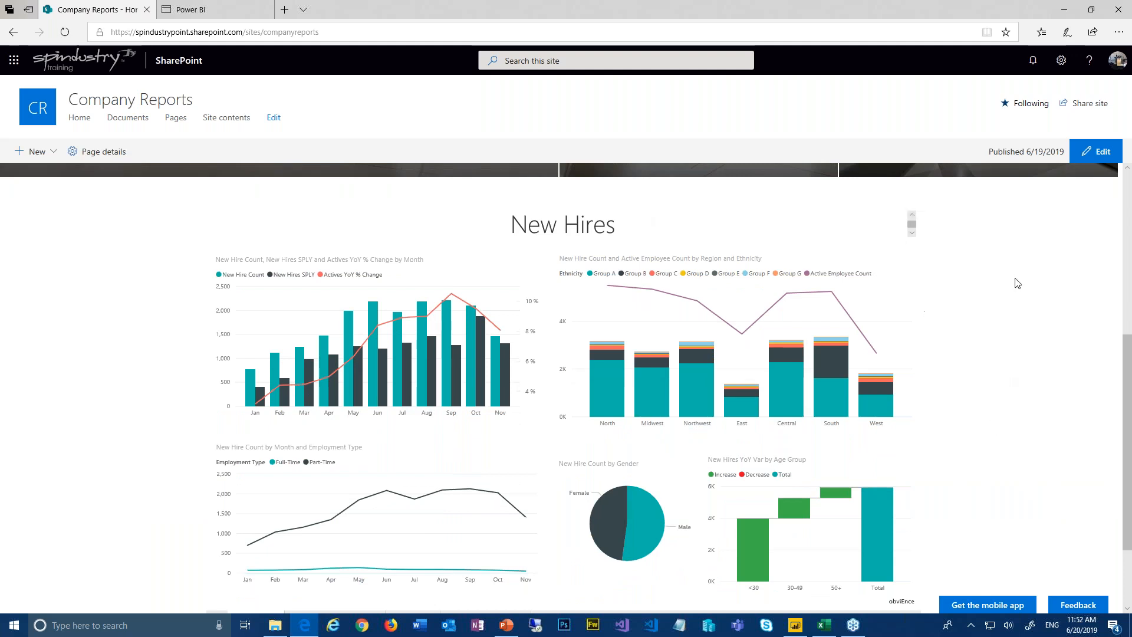
scroll(1022, 291, "down", 1)
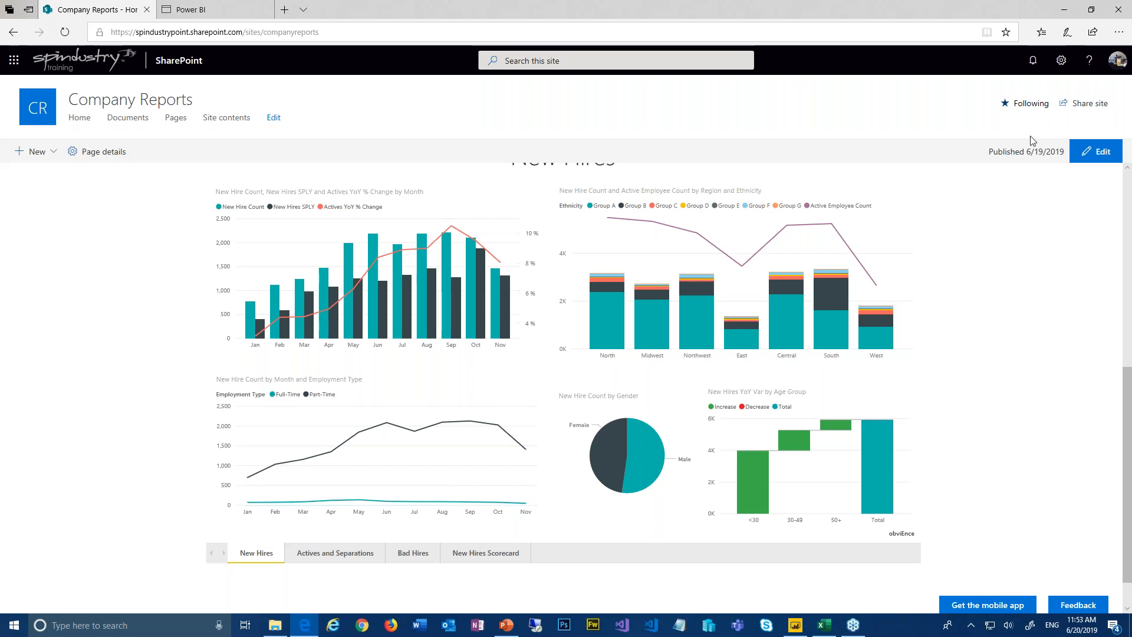
Switch to Power BI Desktop and look through all Get Data connectors, followed by the File sources only.
left_click(1065, 12)
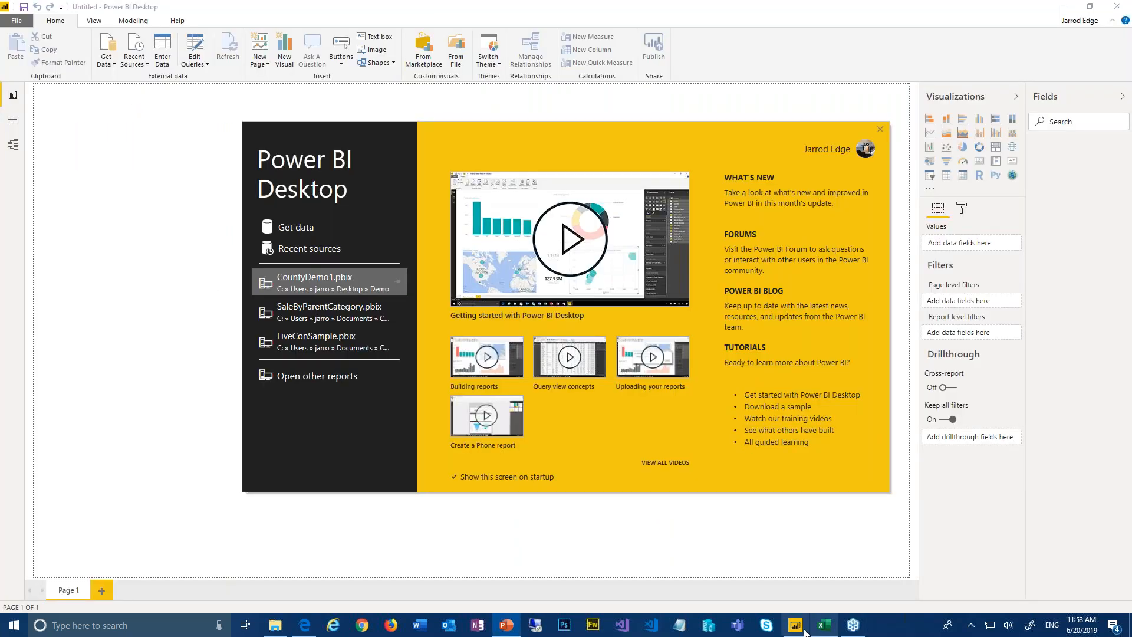
mouse_move(793, 629)
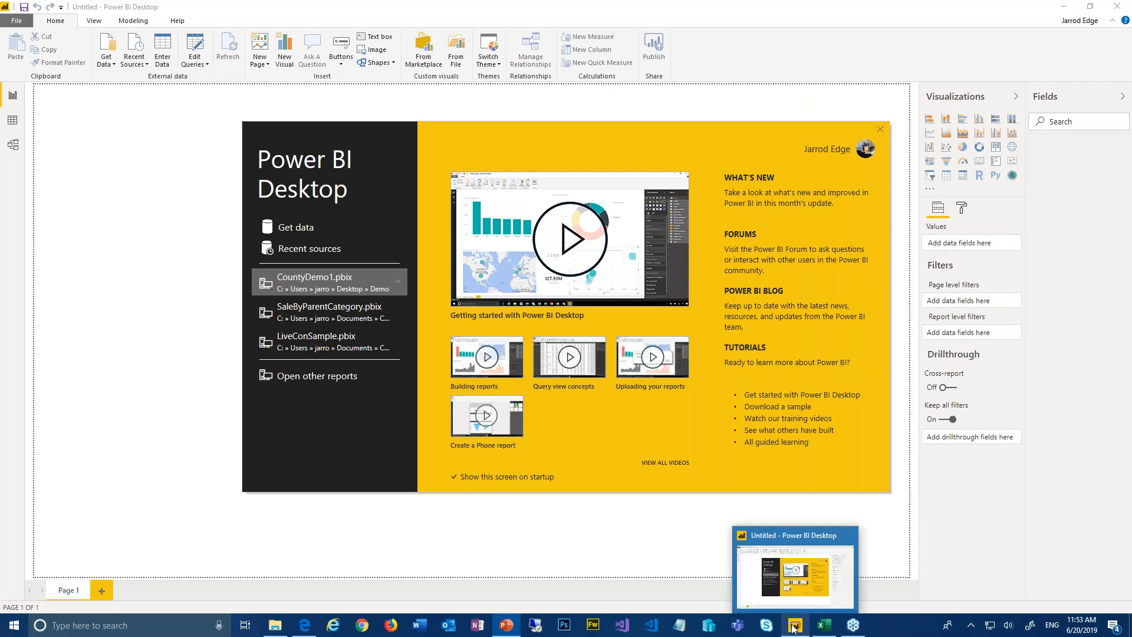
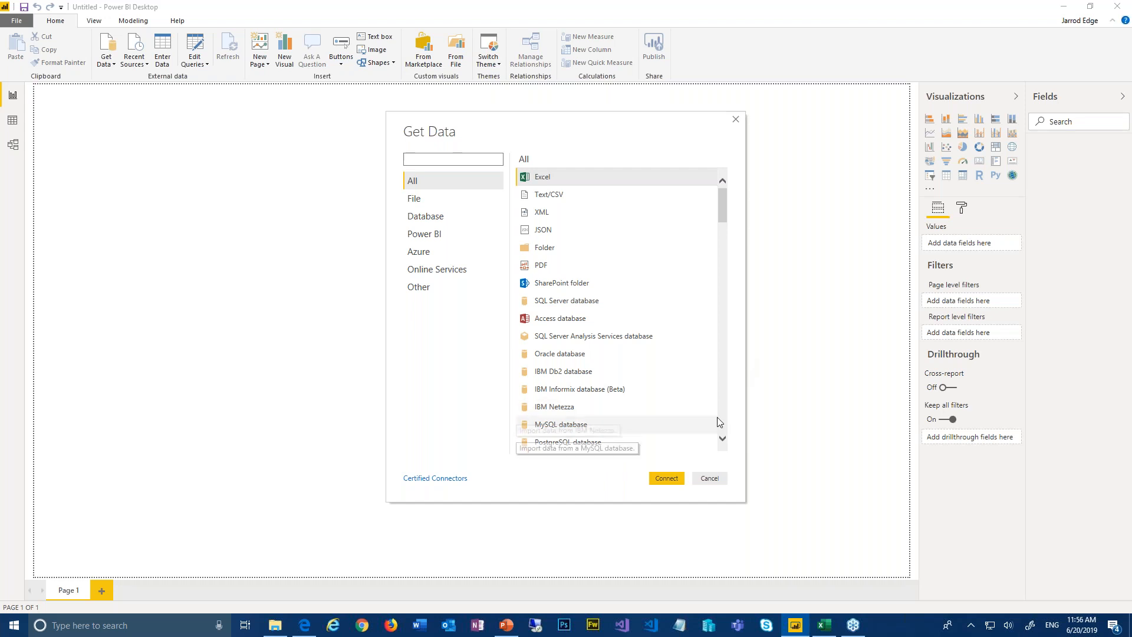
left_click(722, 441)
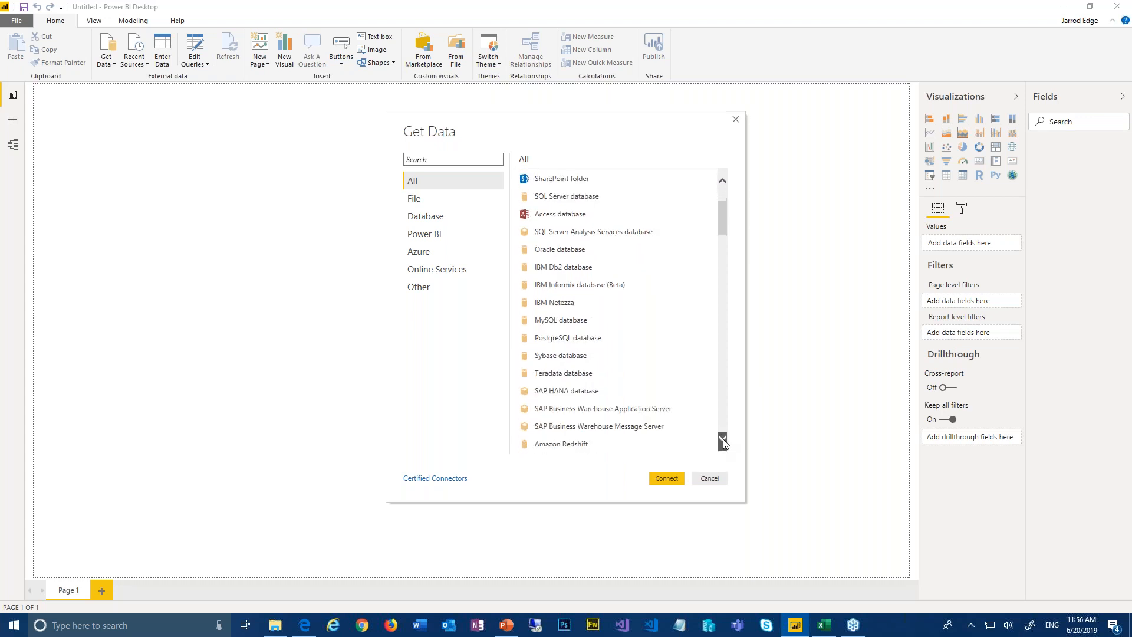
left_click(723, 441)
left_click(723, 441)
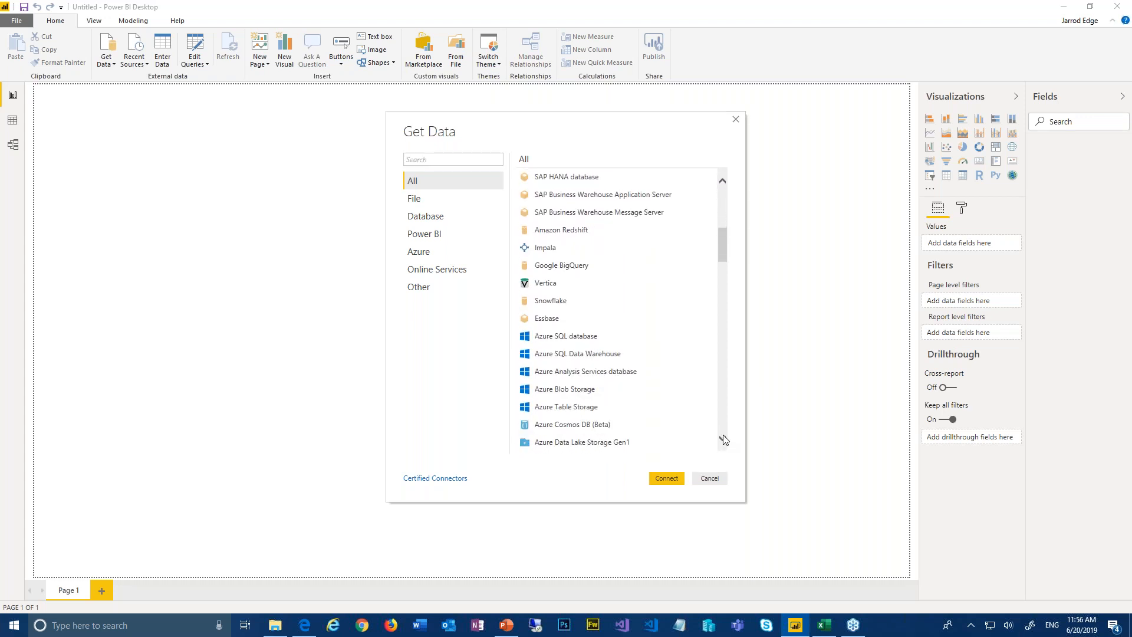
left_click(723, 440)
left_click(723, 440)
left_click(722, 439)
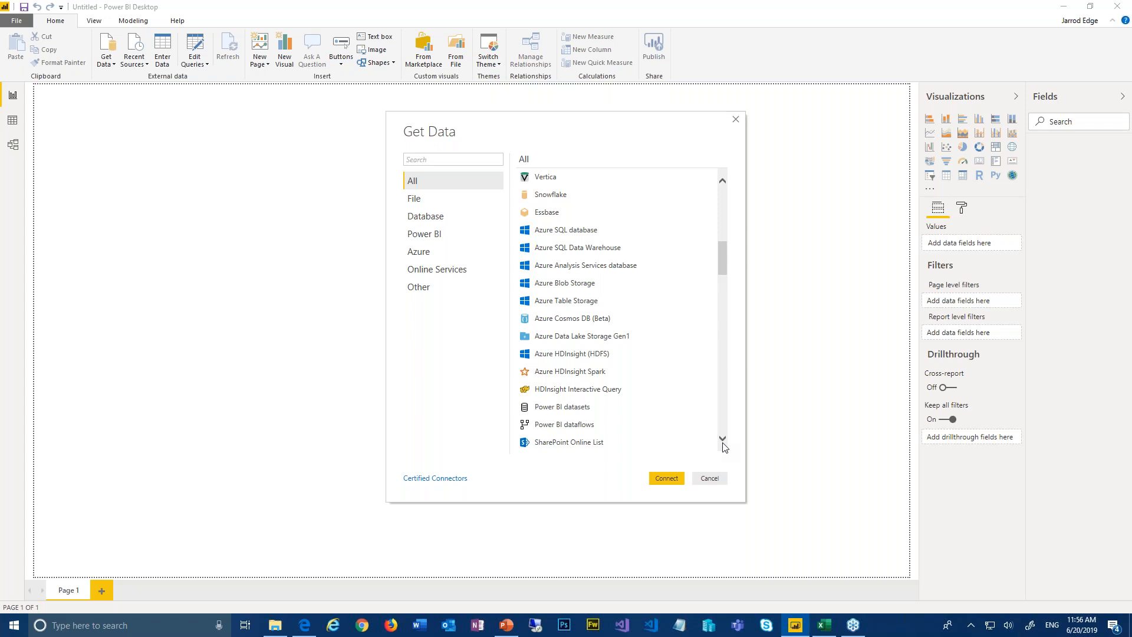
scroll(724, 446, "down", 8)
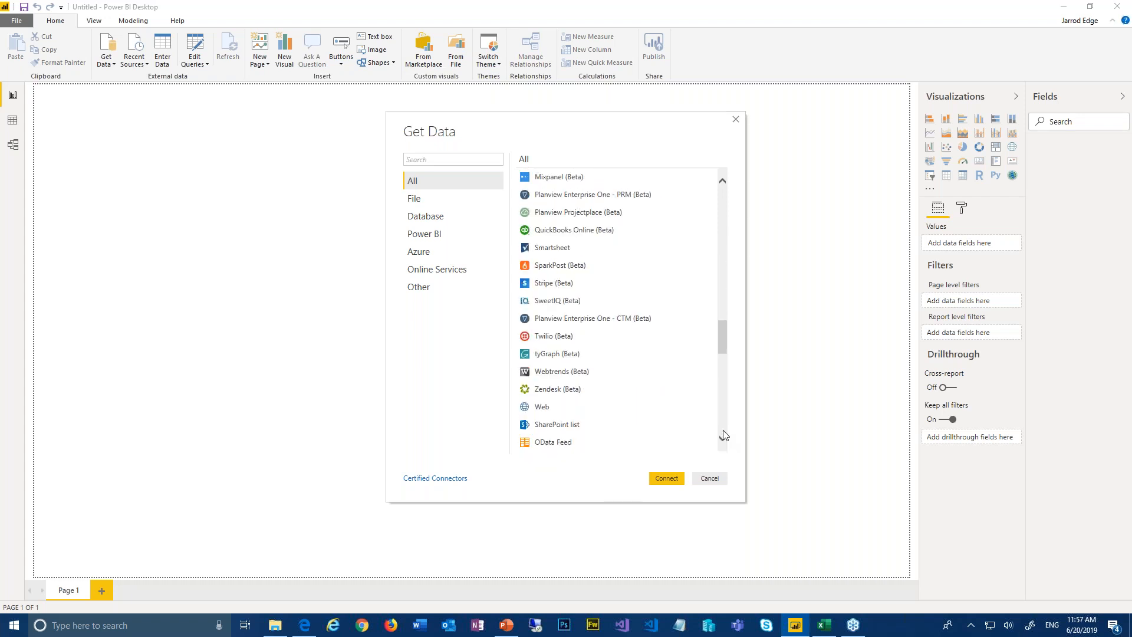
scroll(724, 434, "down", 5)
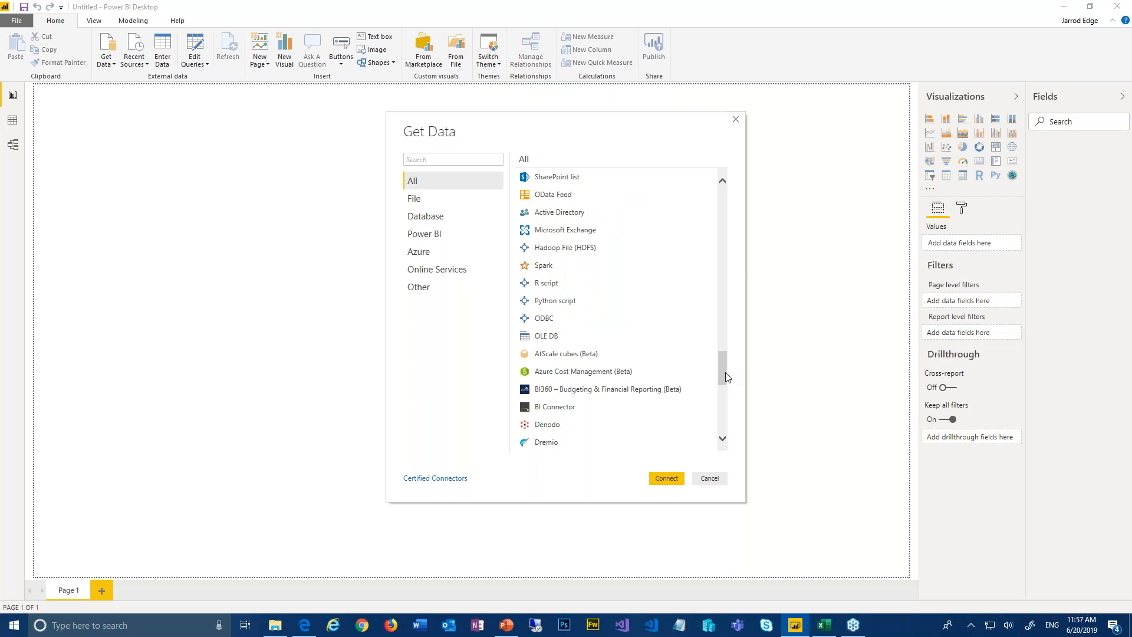
left_click_drag(725, 373, 680, 316)
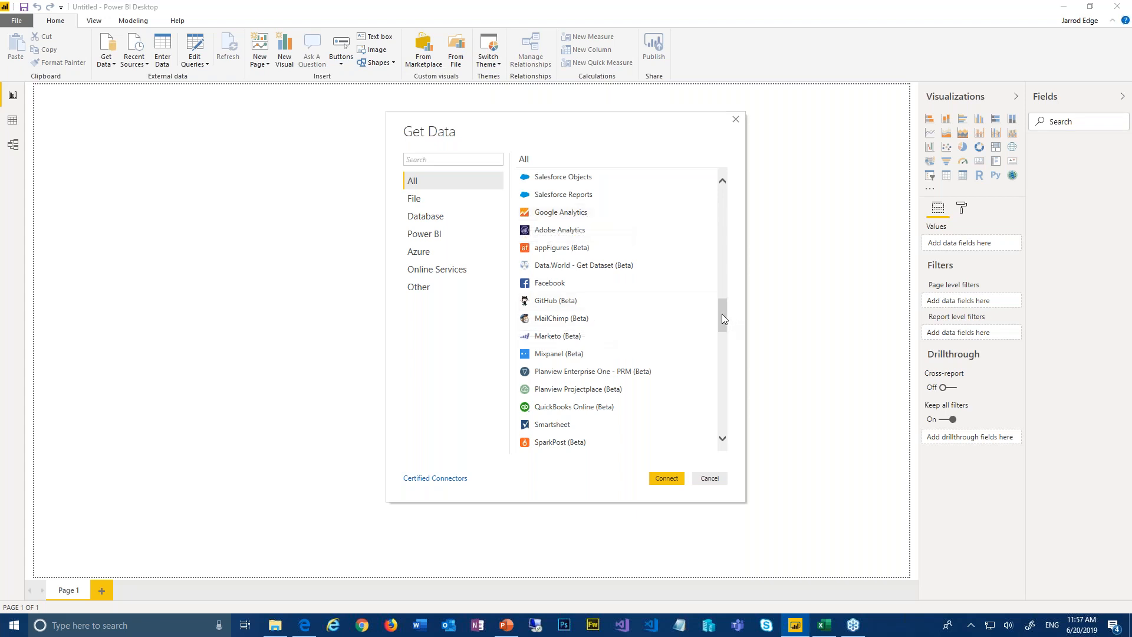
left_click_drag(722, 313, 728, 328)
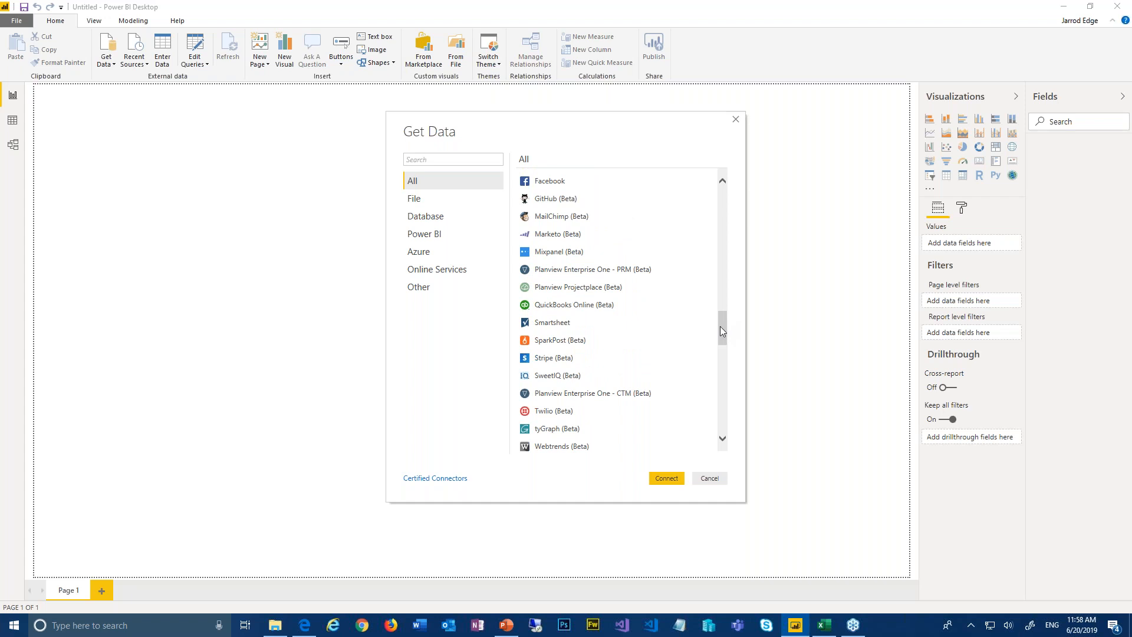
left_click(424, 201)
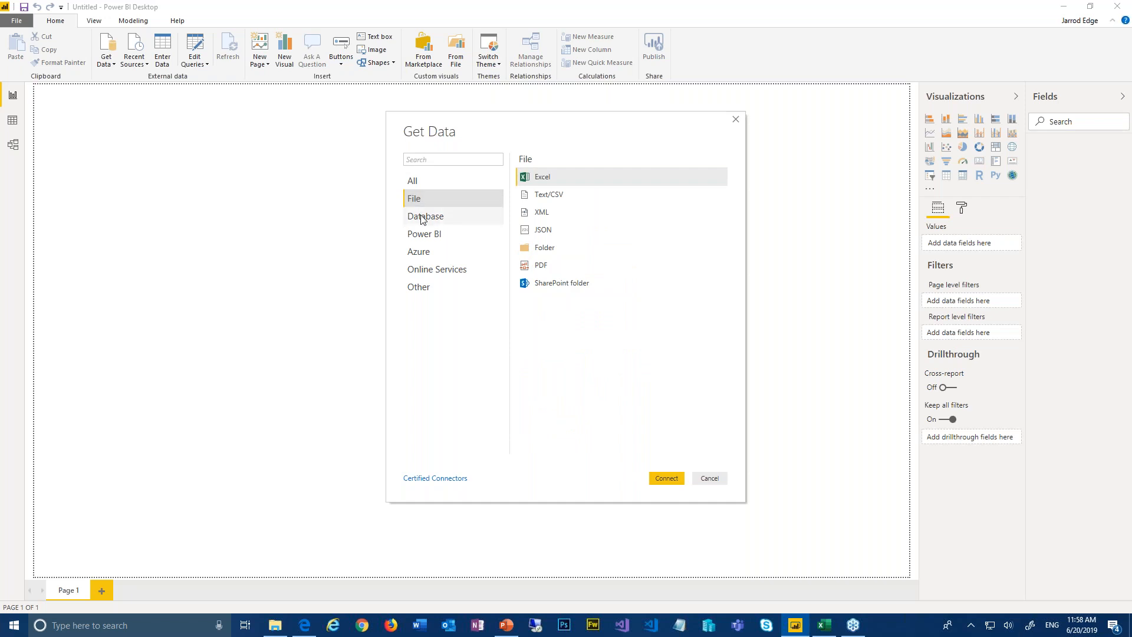
Look through the Database, Power BI, Azure and Other connector categories in Get Data.
left_click(431, 220)
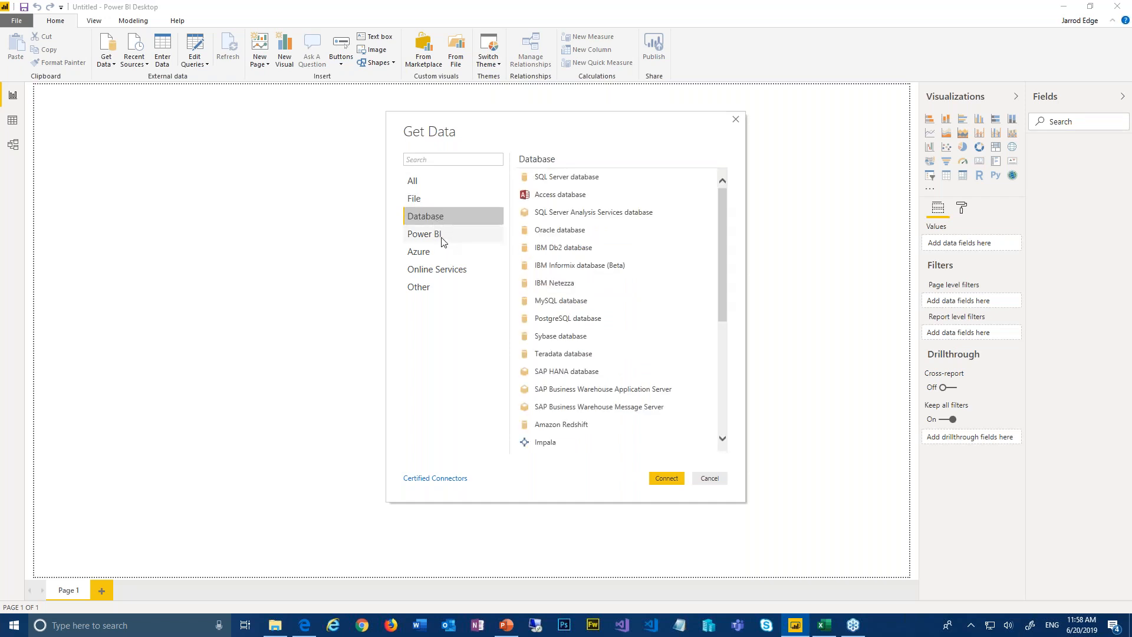
left_click(440, 235)
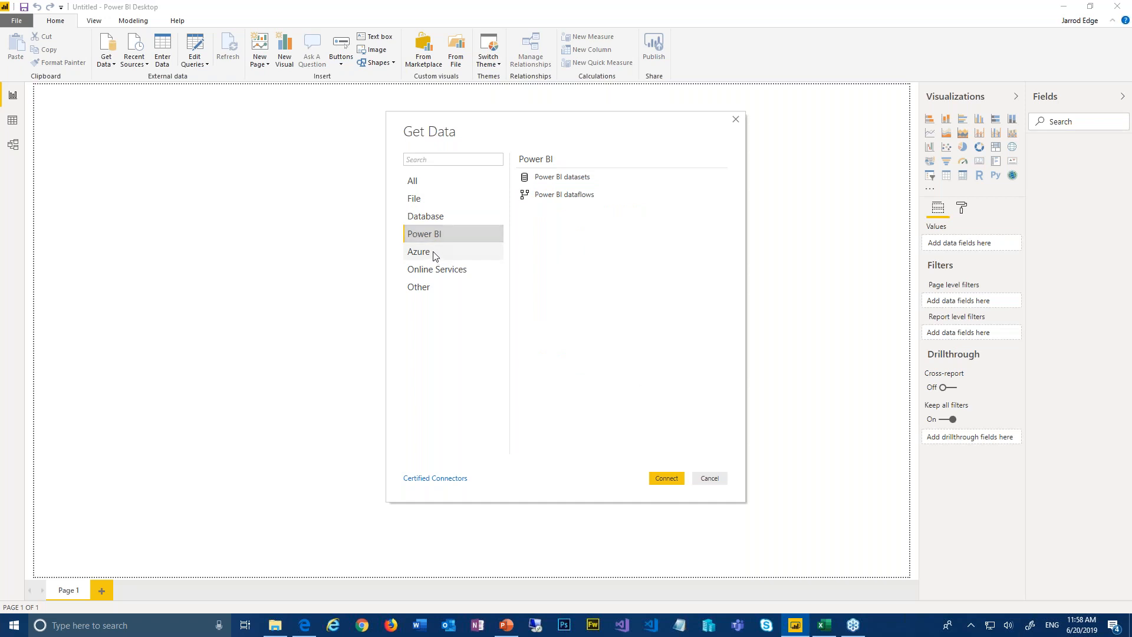
left_click(434, 253)
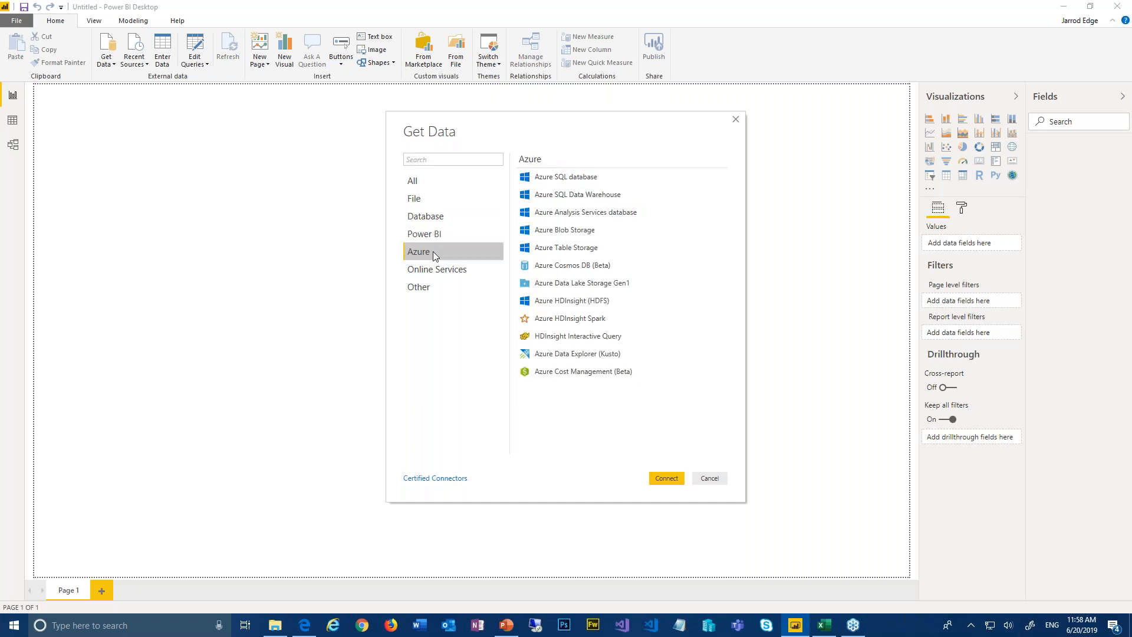
left_click(424, 291)
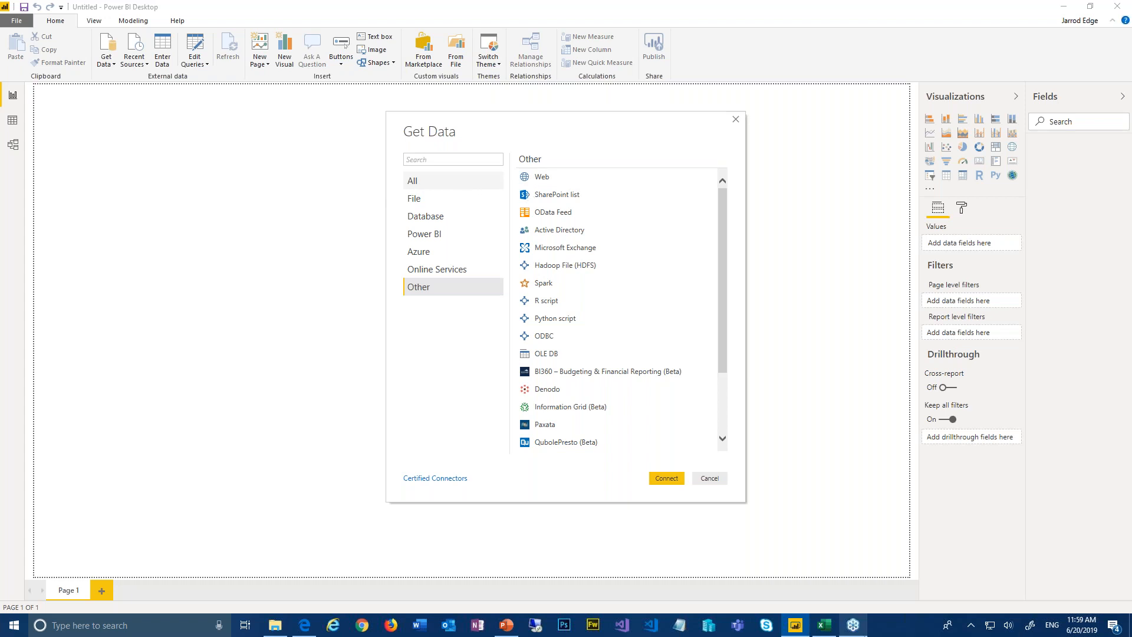
Switch to US Counties.csv in Excel and examine the NAME column's text filter options, leaving the column unfiltered.
left_click(824, 632)
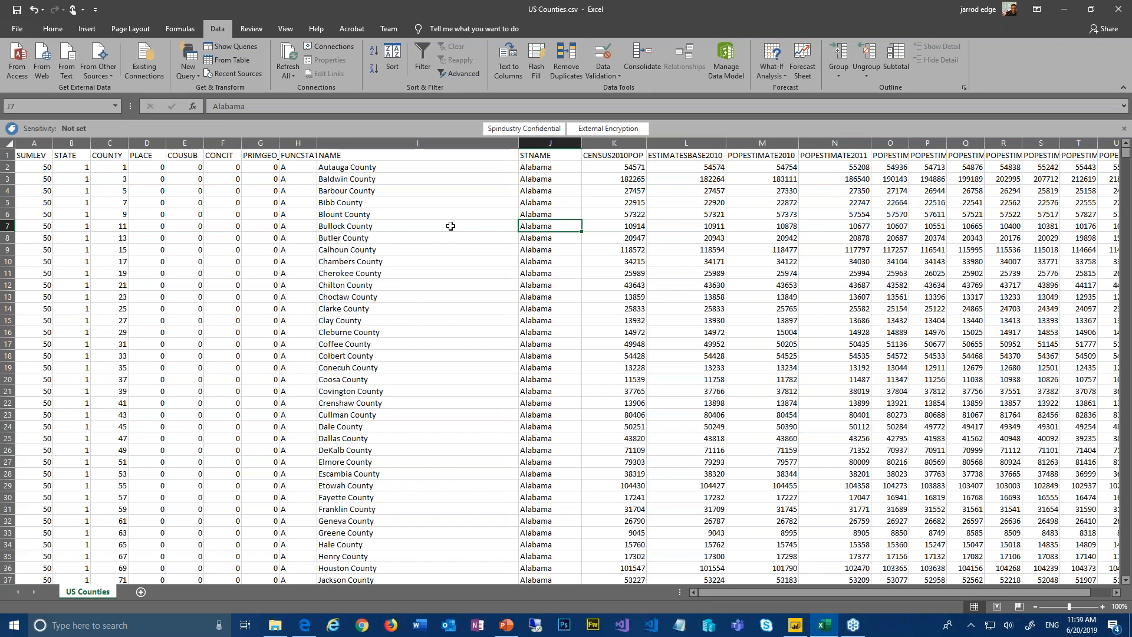
left_click(446, 143)
left_click(422, 59)
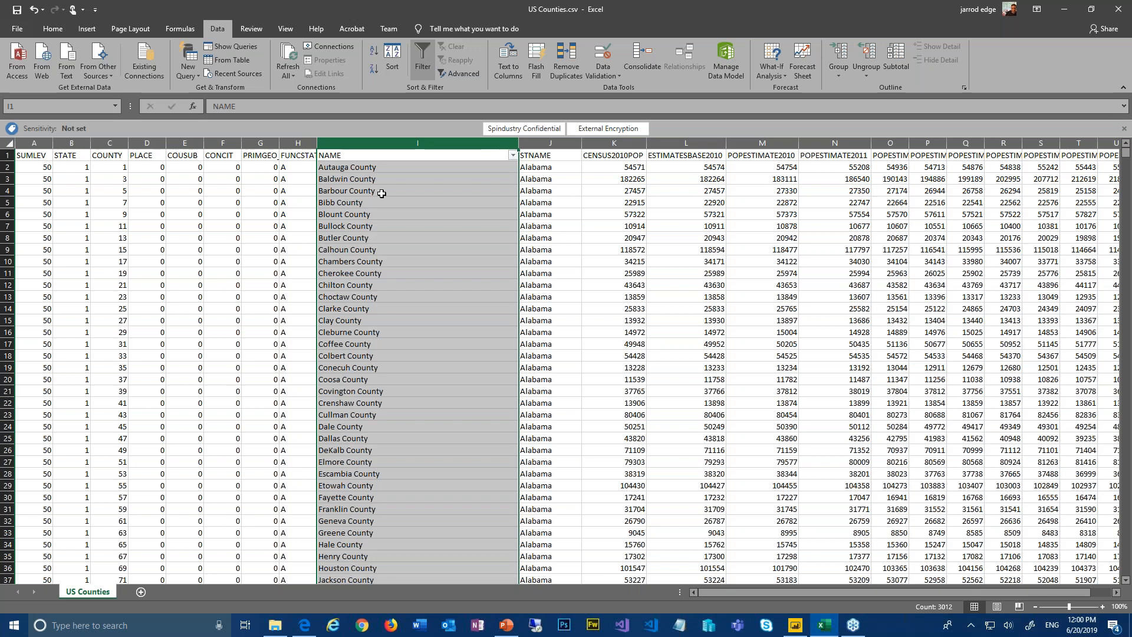
left_click(512, 155)
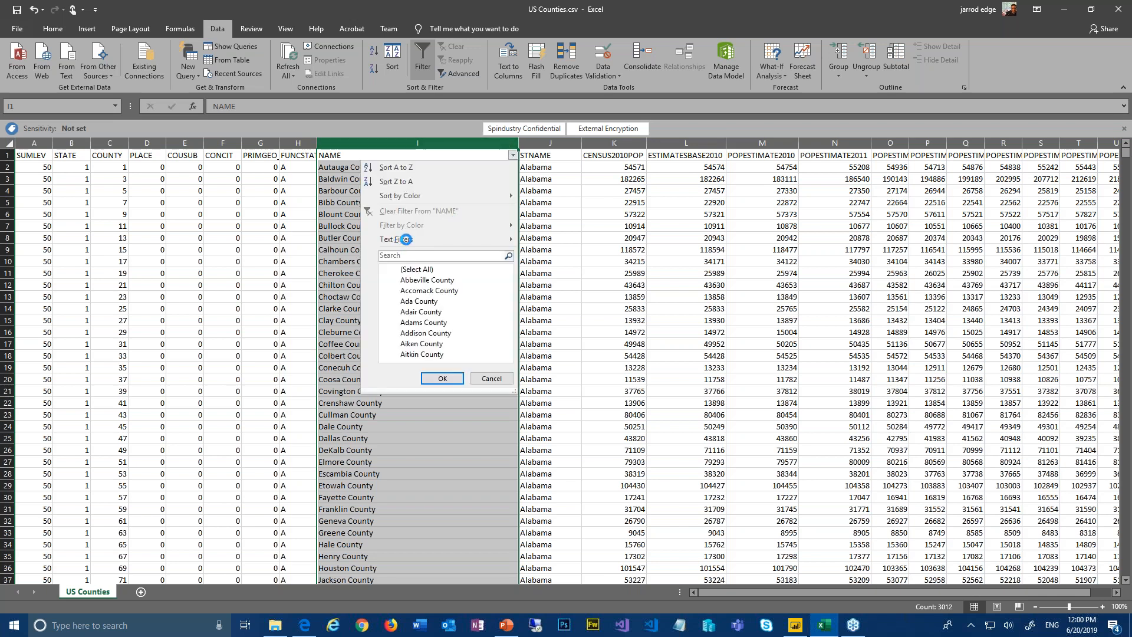
mouse_move(404, 240)
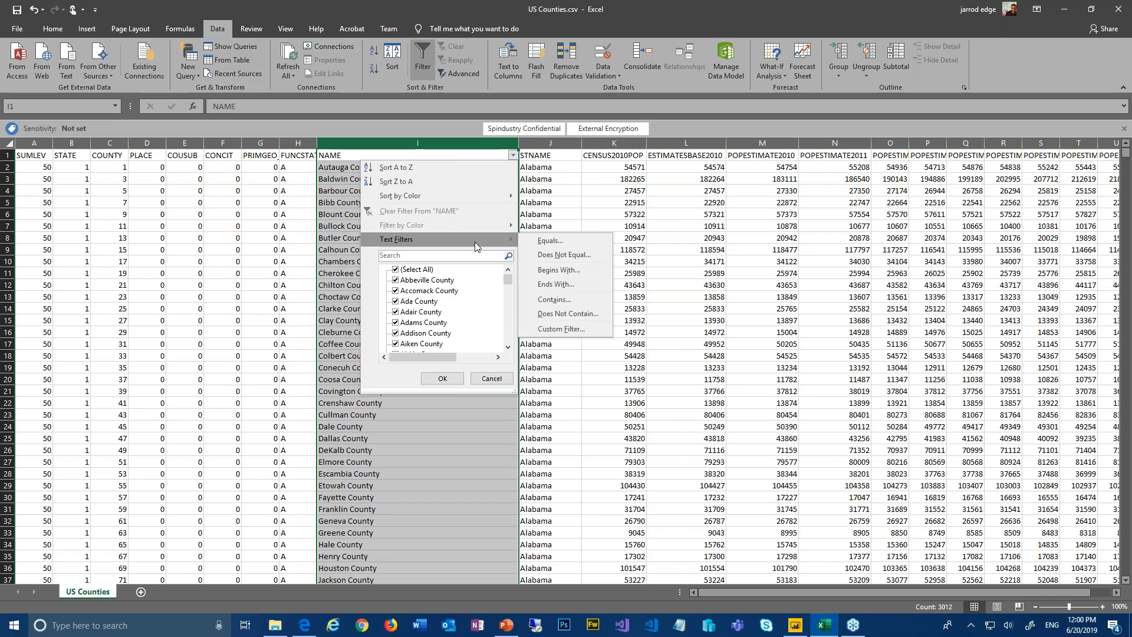
left_click(493, 378)
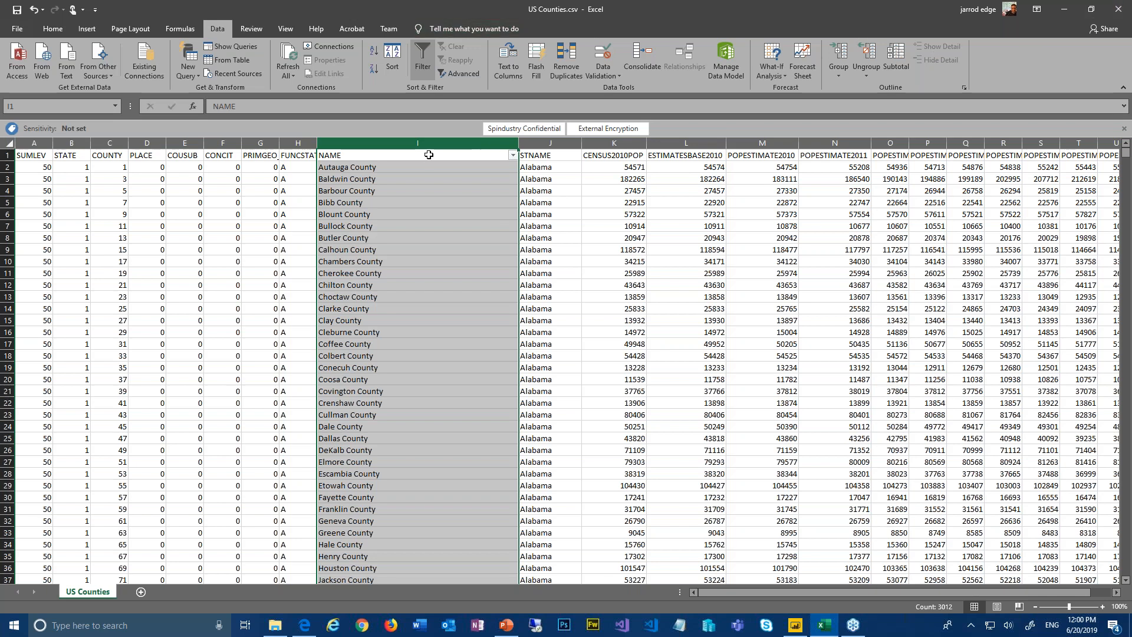
left_click(422, 59)
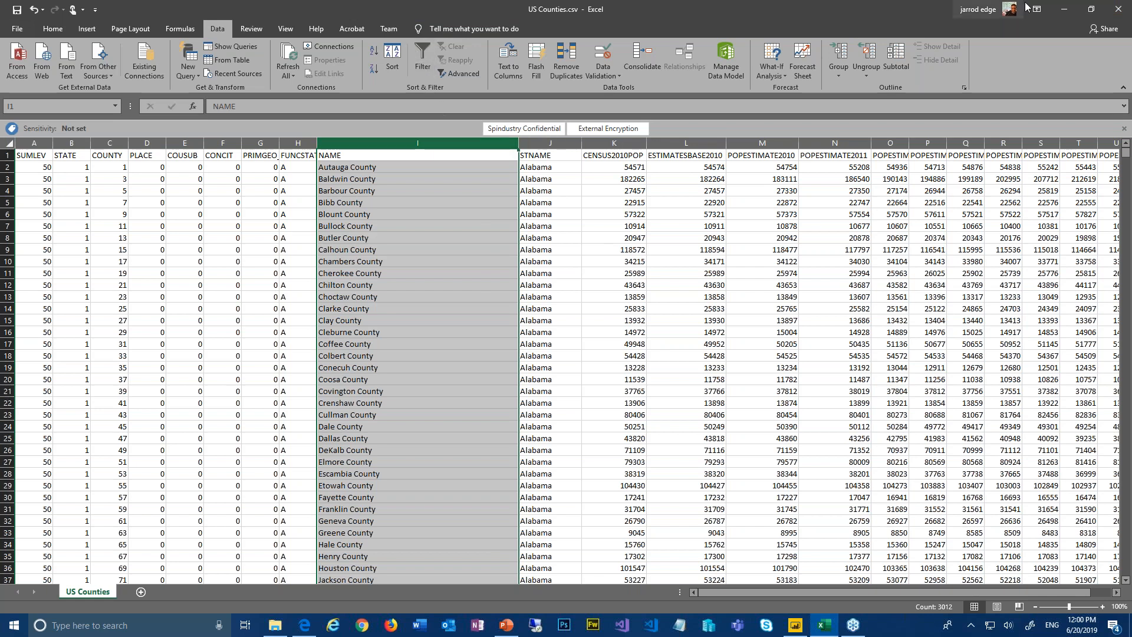
left_click(1064, 11)
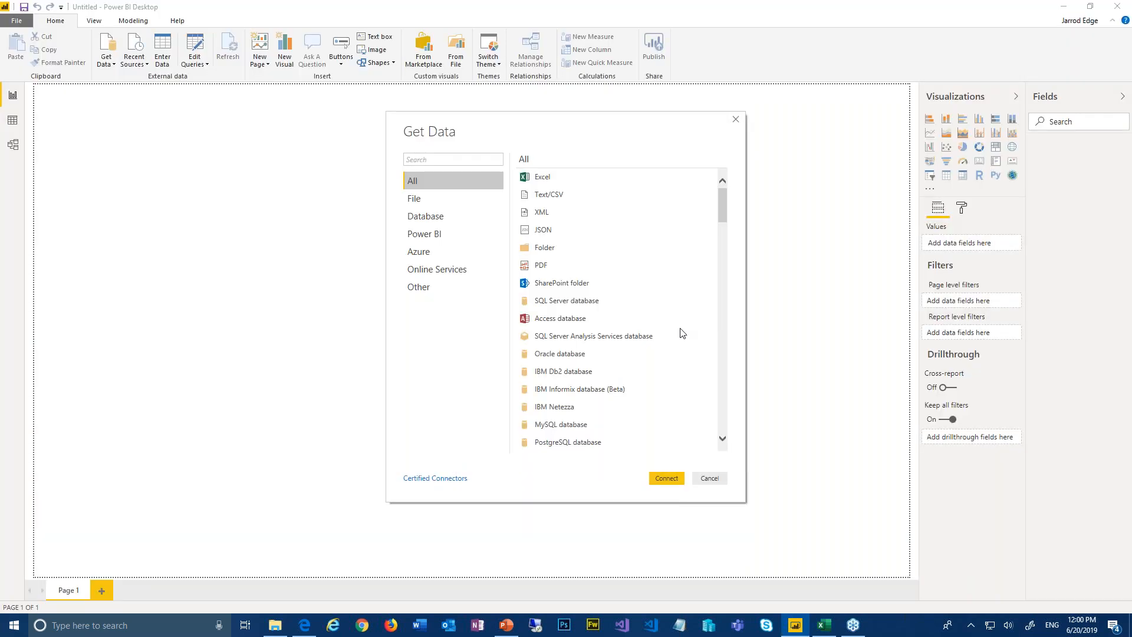
Connect to US Counties.csv from the Demo folder as a Text/CSV source, check its preview columns and open the data for editing.
left_click(550, 195)
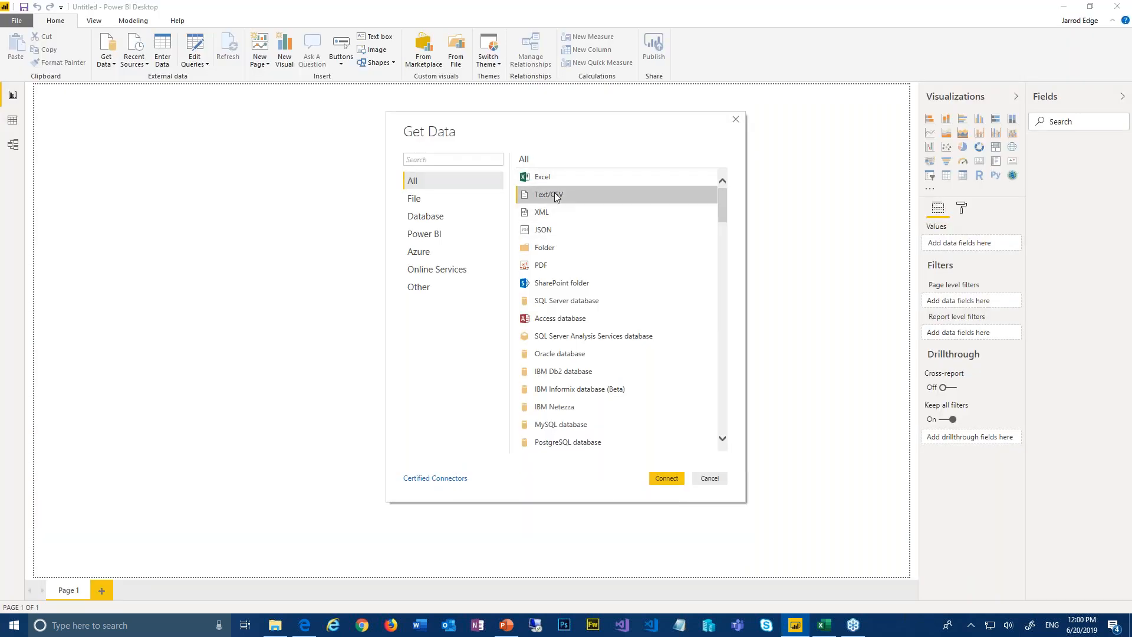
left_click(666, 478)
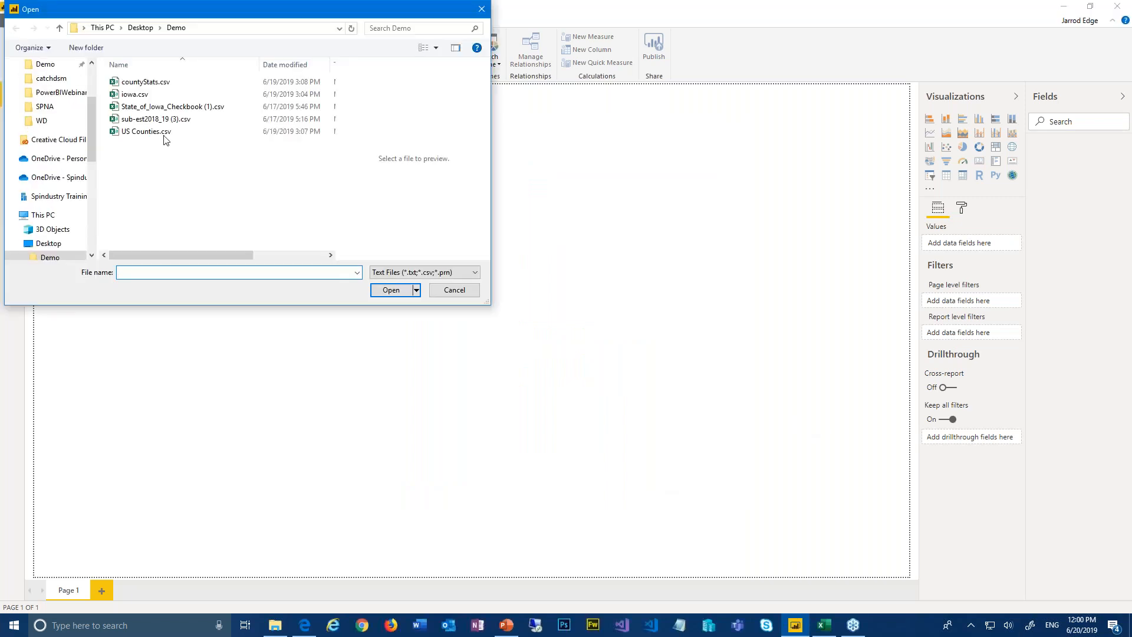
left_click(152, 135)
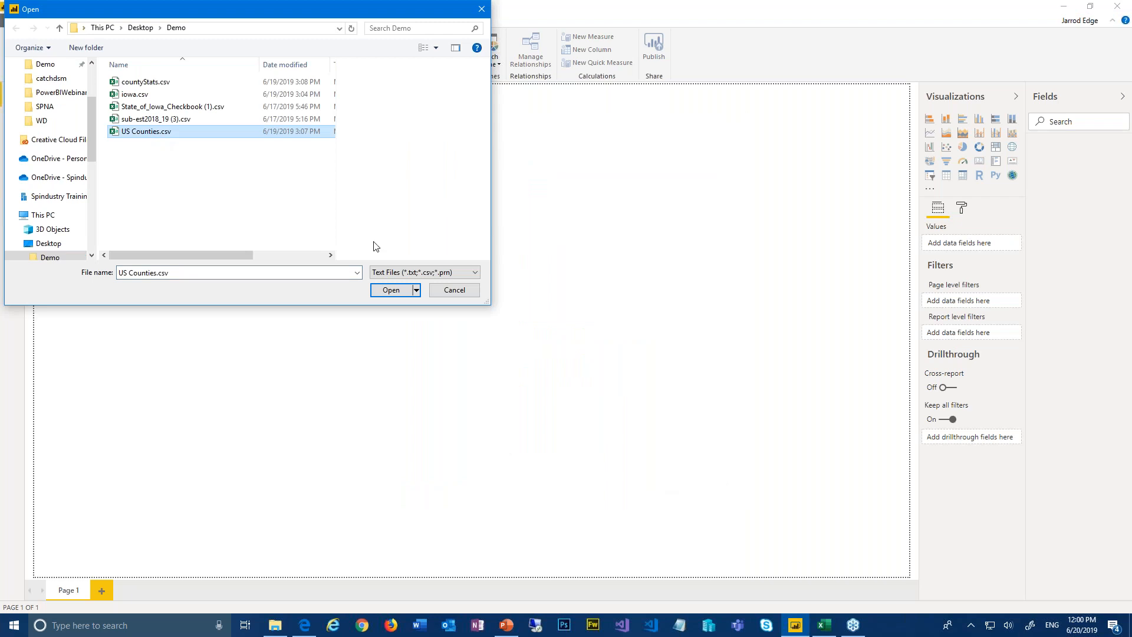
left_click(388, 294)
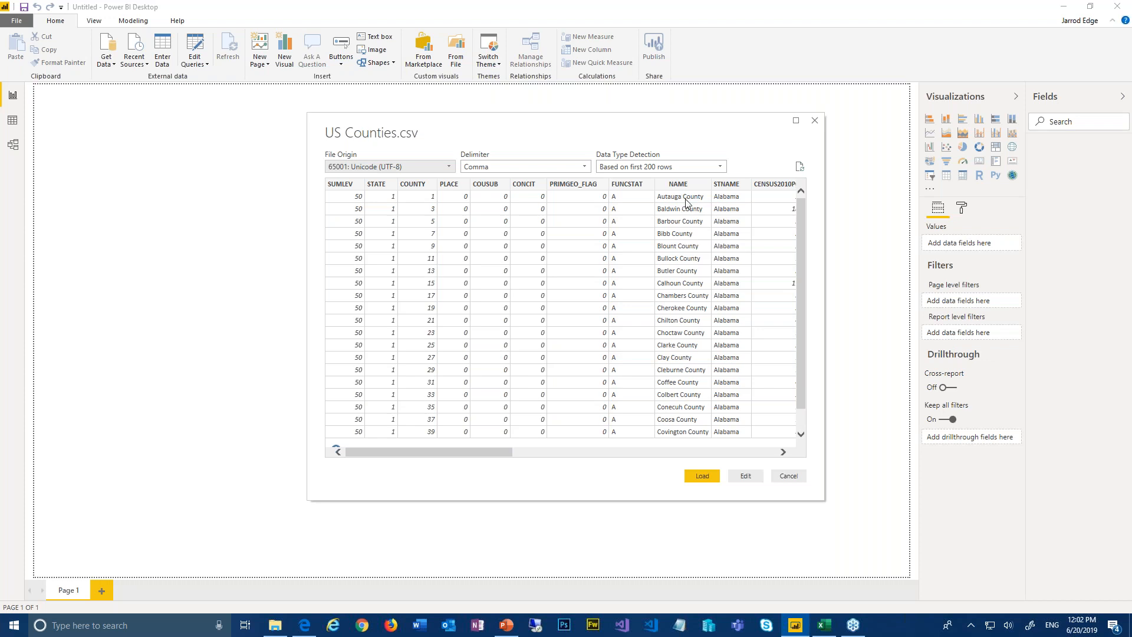
left_click_drag(495, 452, 666, 452)
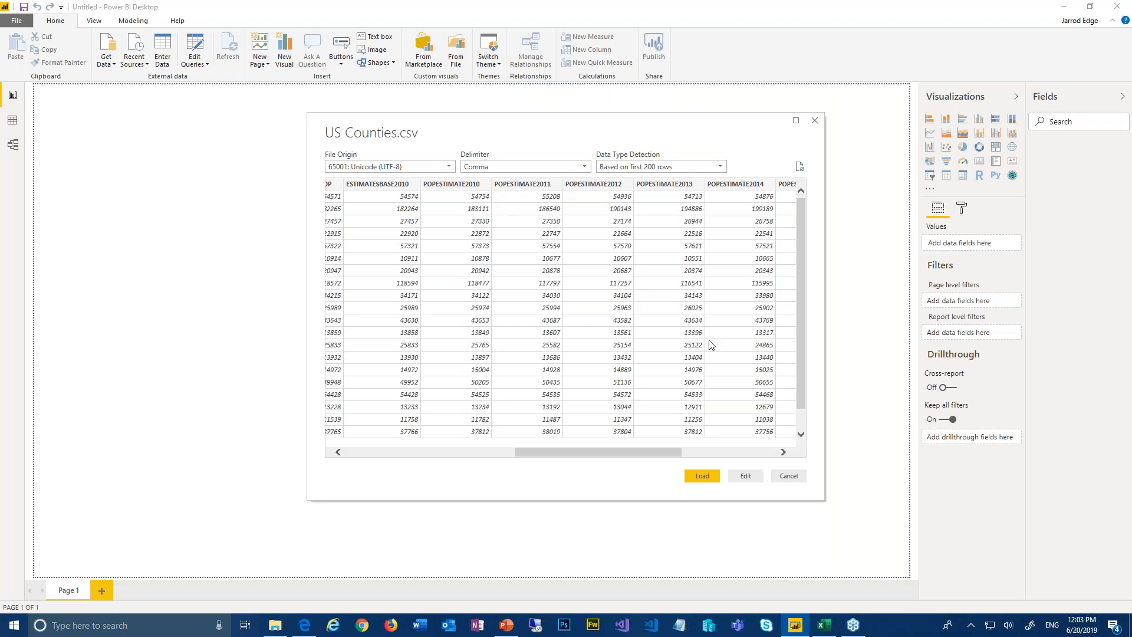
left_click(745, 478)
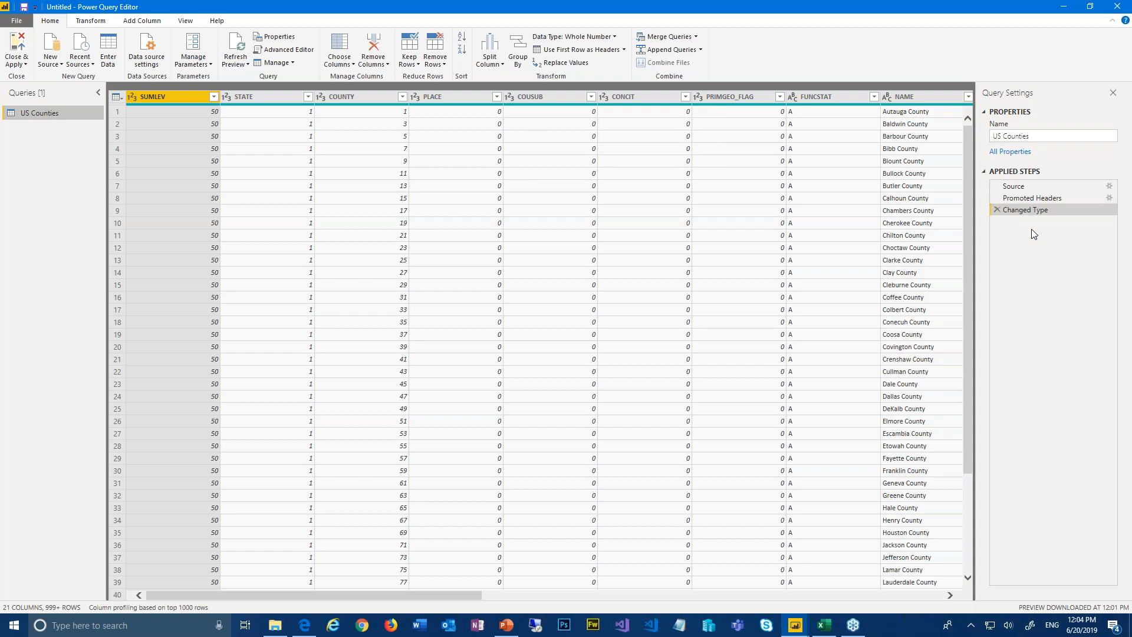
Remove the SUMLEV column and undo that removal through the query's applied steps.
right_click(169, 98)
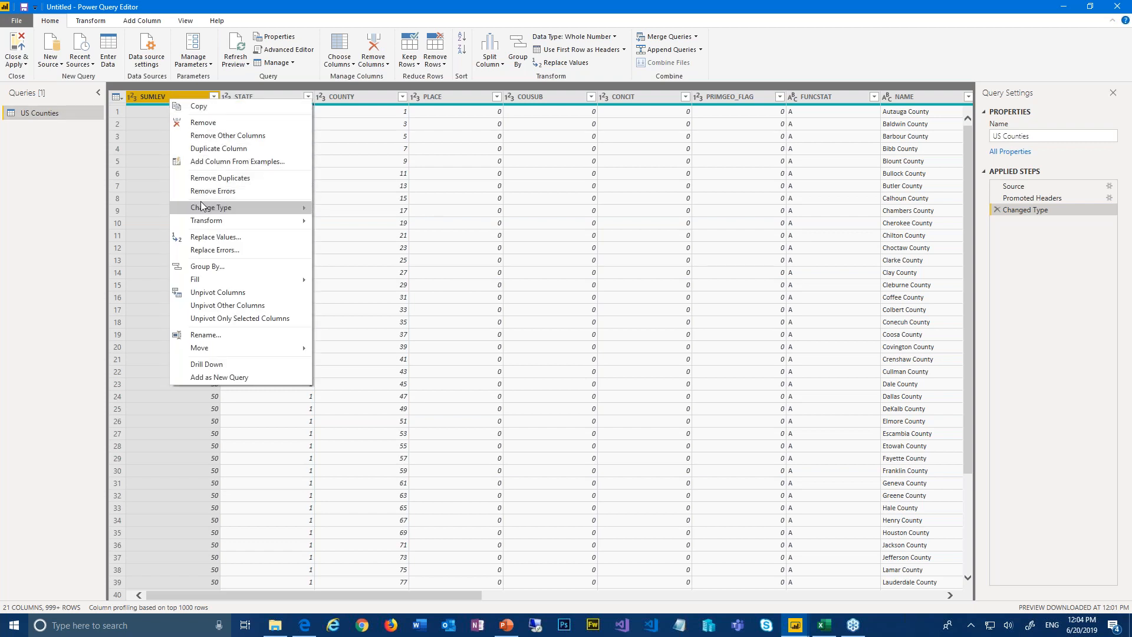
mouse_move(201, 206)
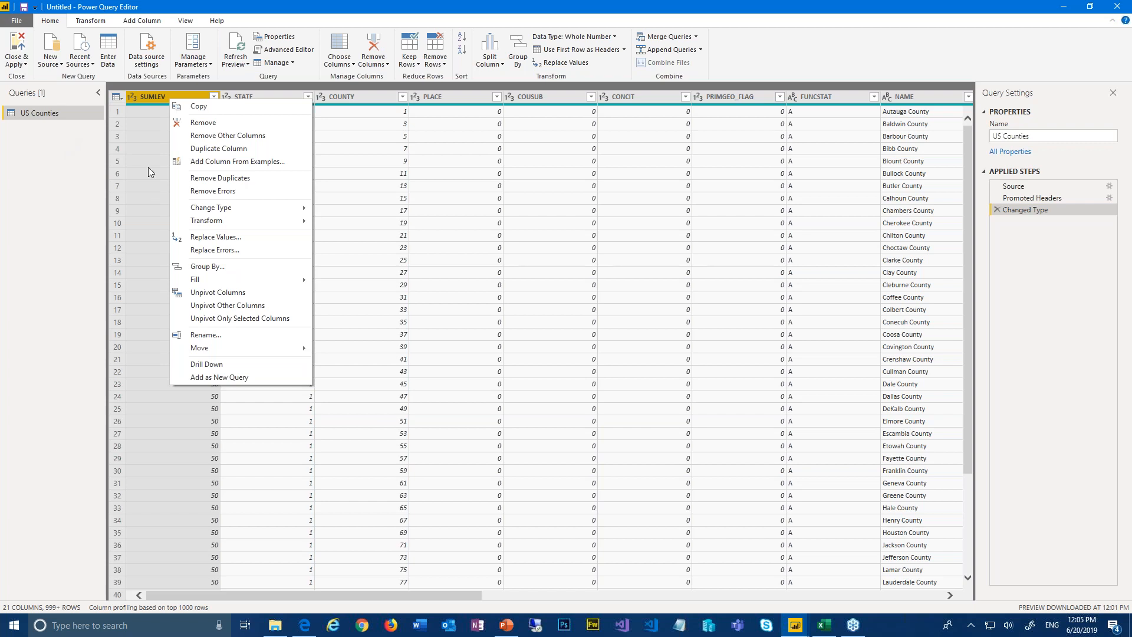
left_click(199, 124)
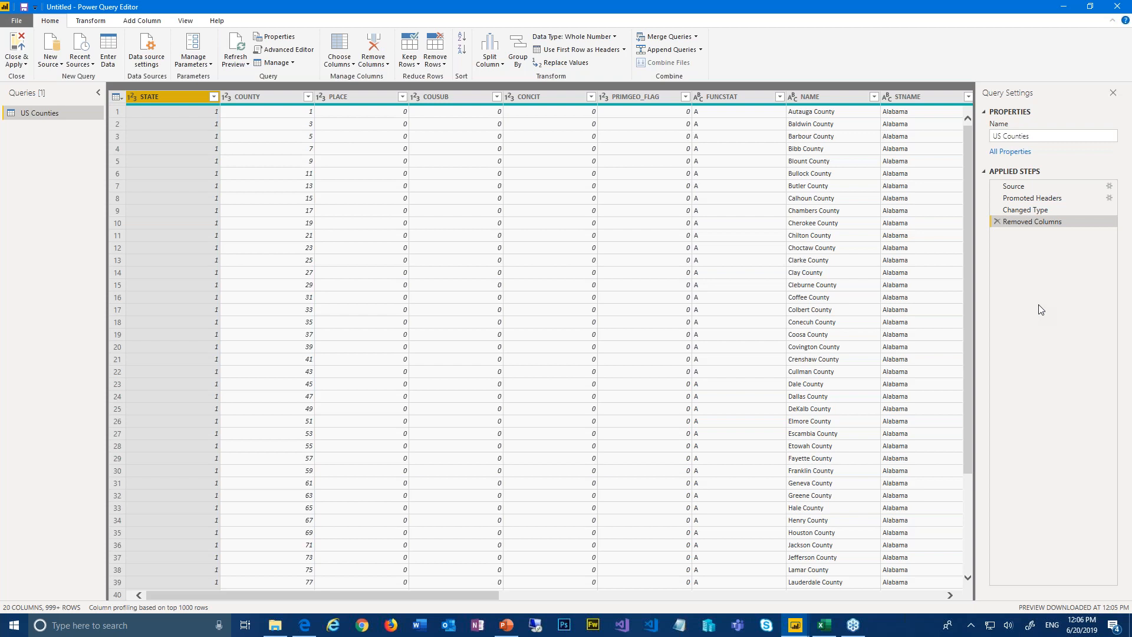
left_click(997, 222)
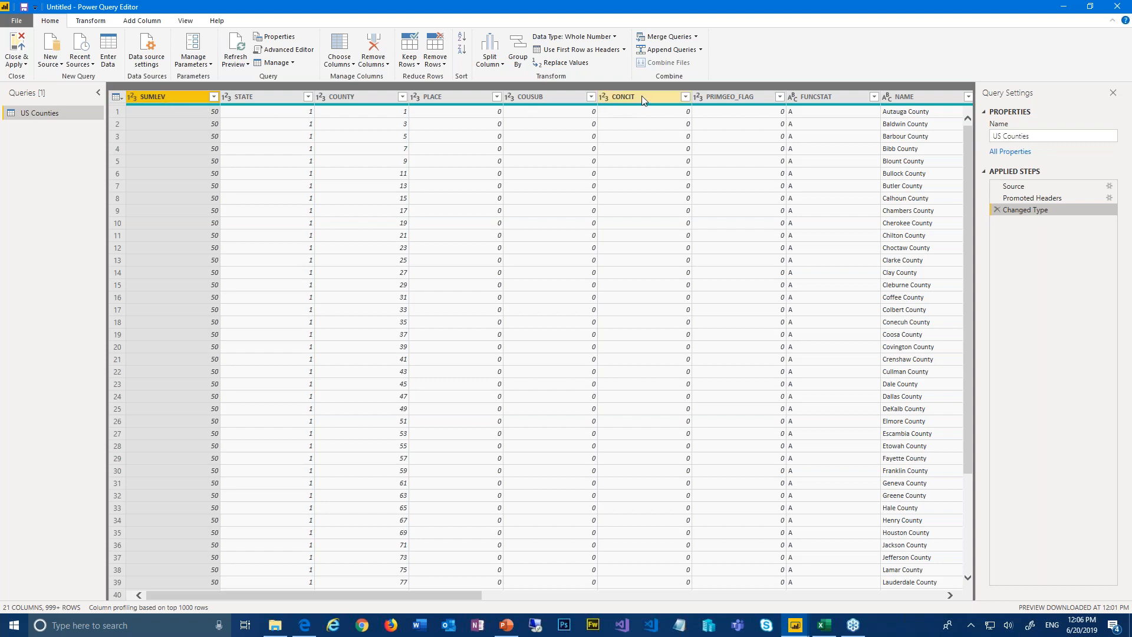
Remove all the columns from SUMLEV through FUNCSTAT from the US Counties query.
left_click(833, 98, "shift")
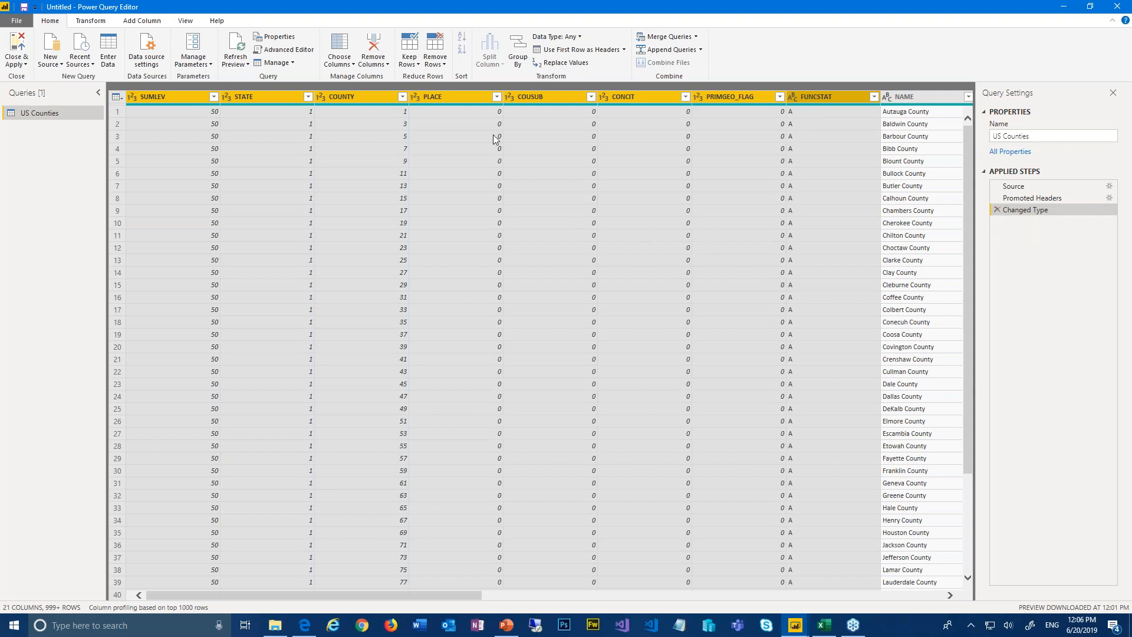
left_click(372, 64)
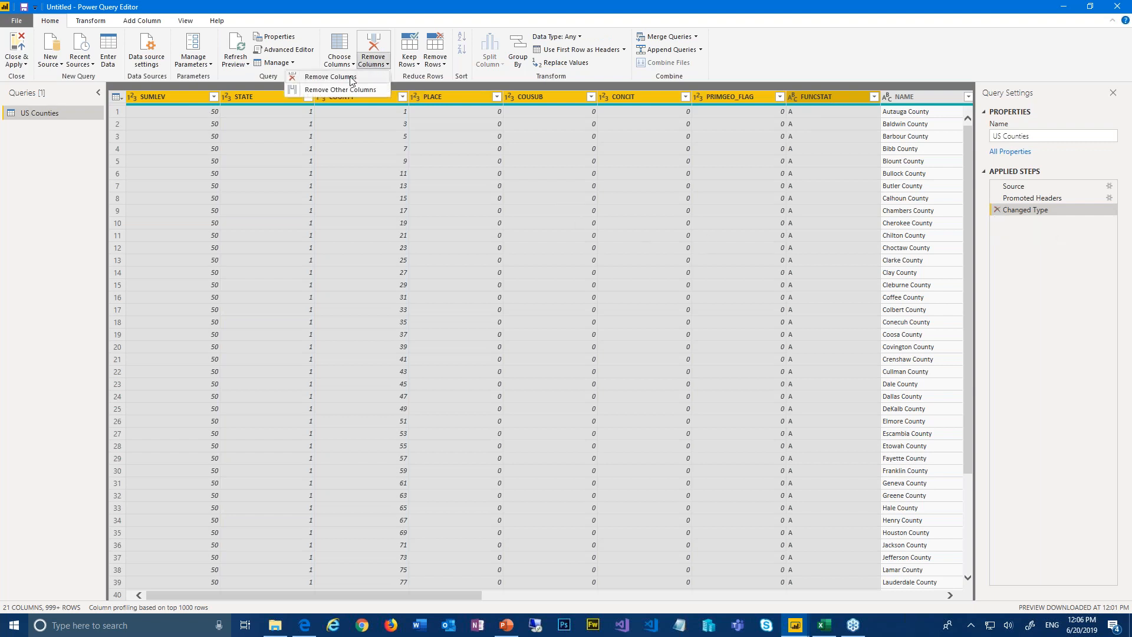
left_click(330, 77)
key("Delete")
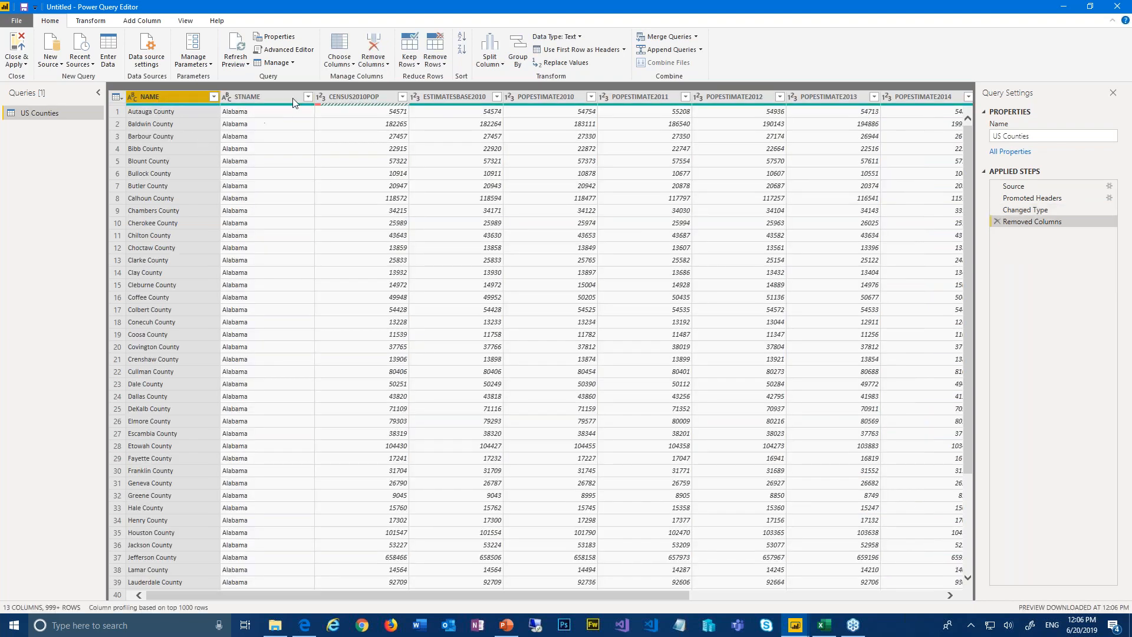
Rename the STNAME column as State.
double_click(252, 101)
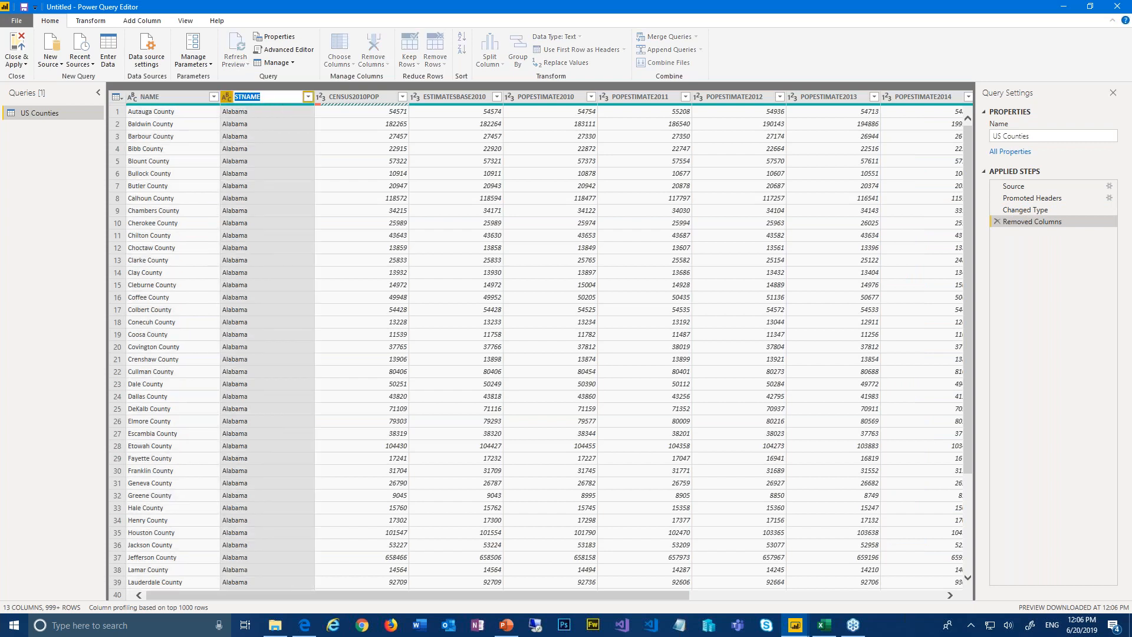
type("State")
key("Return")
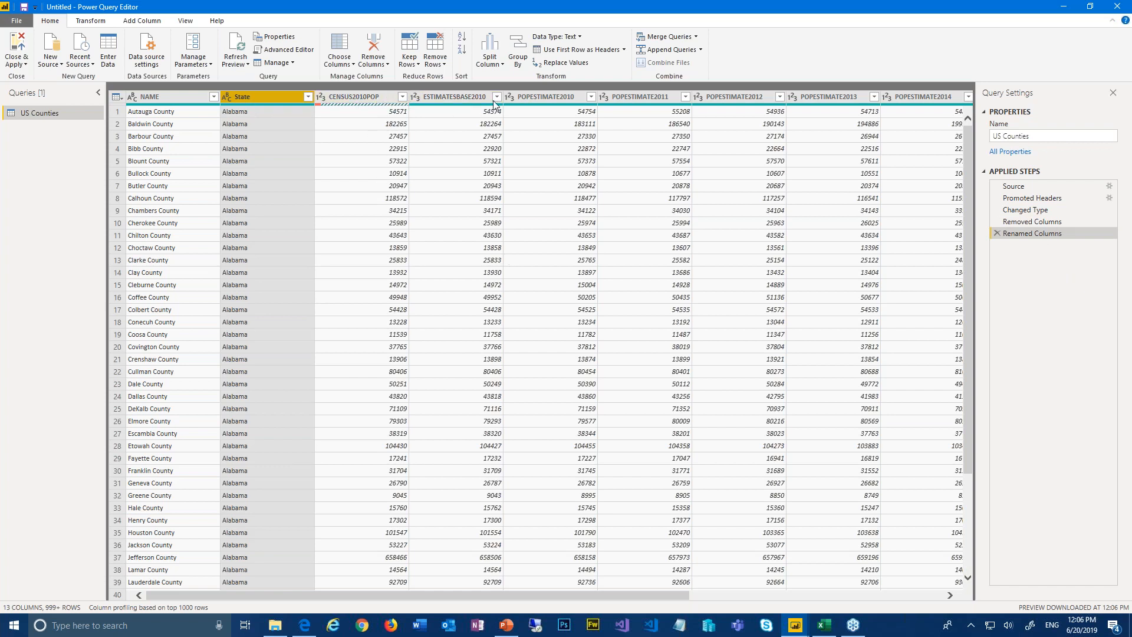
Rename the POPESTIMATE2010 column as Pop 2010 and the POPESTIMATE2018 column as Pop 2018.
left_click(548, 97)
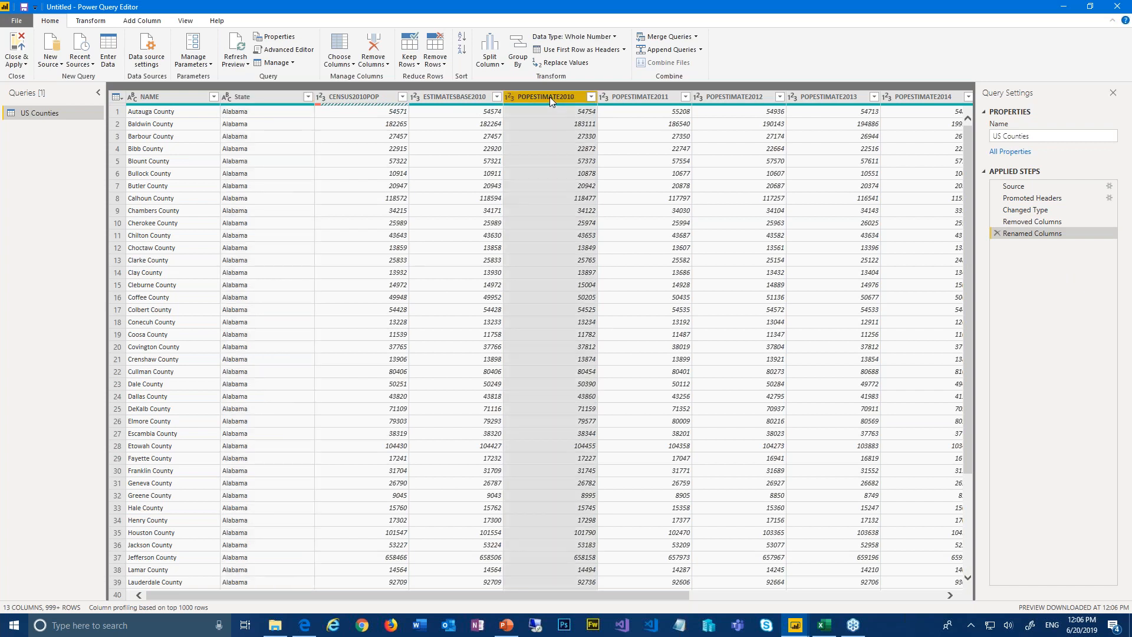
double_click(549, 97)
type("Pop")
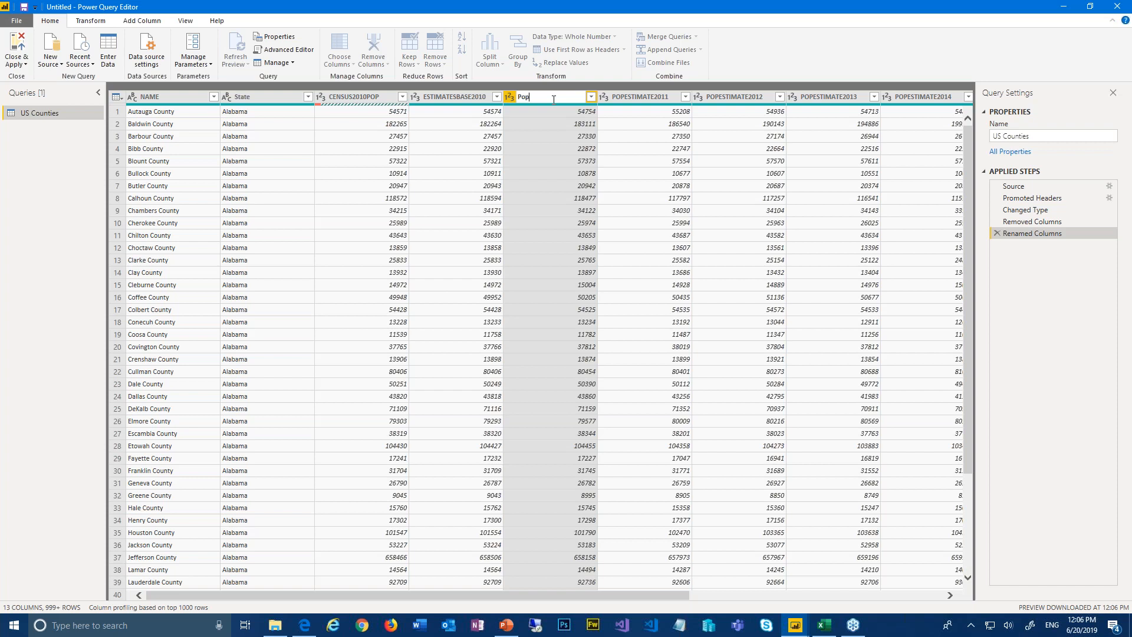
type(" 2010")
key("Escape")
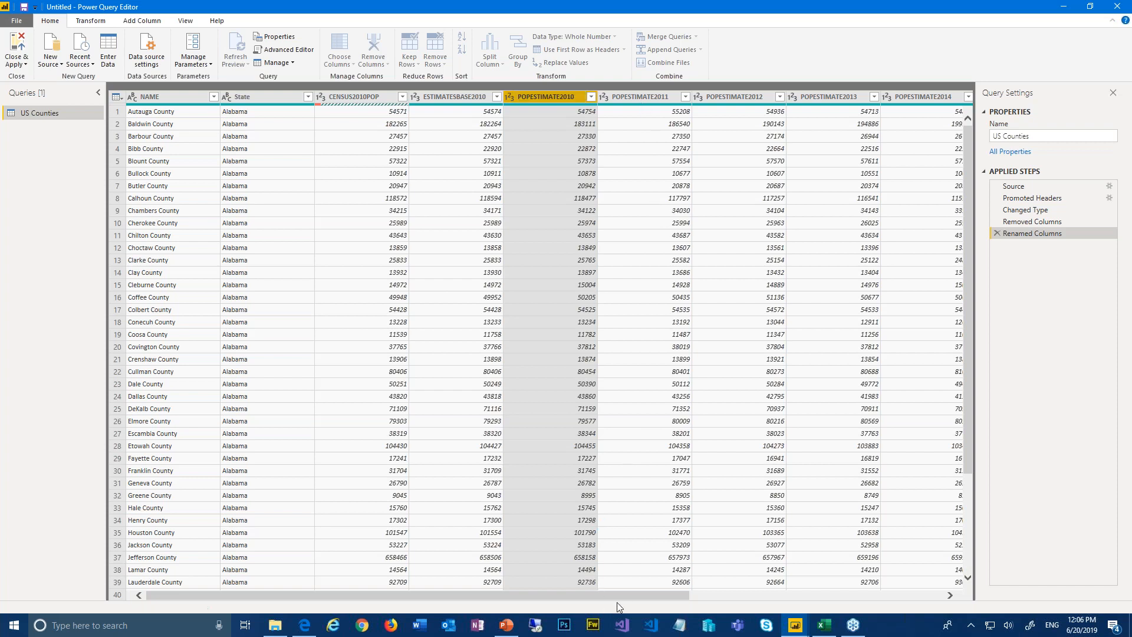
left_click_drag(624, 596, 877, 594)
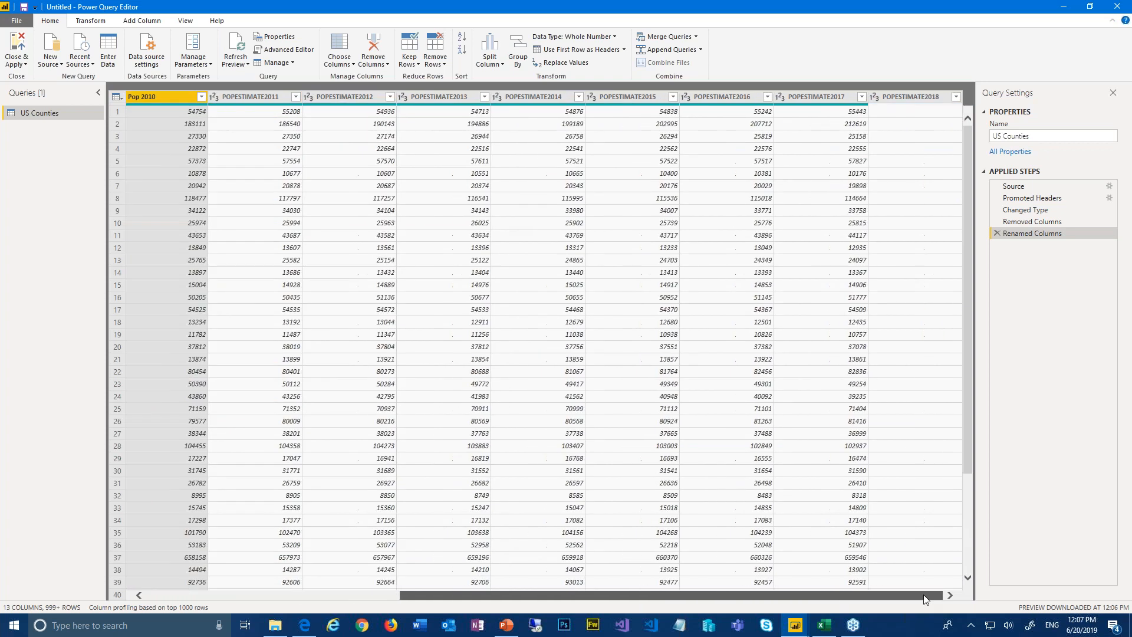
double_click(917, 97)
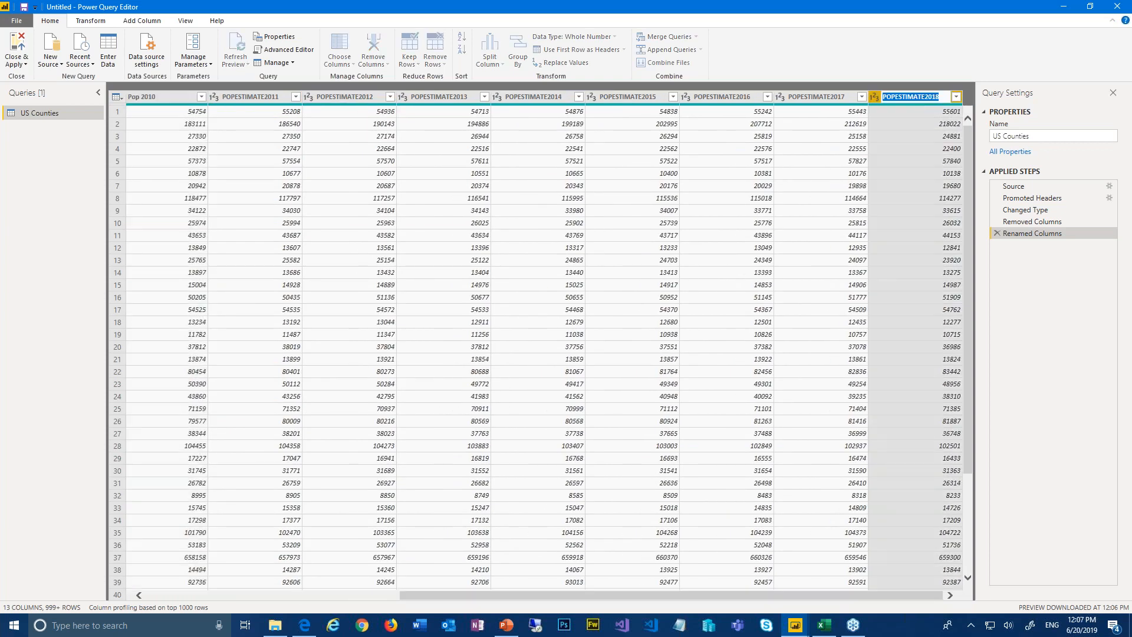
type("Pop 2018")
key("Return")
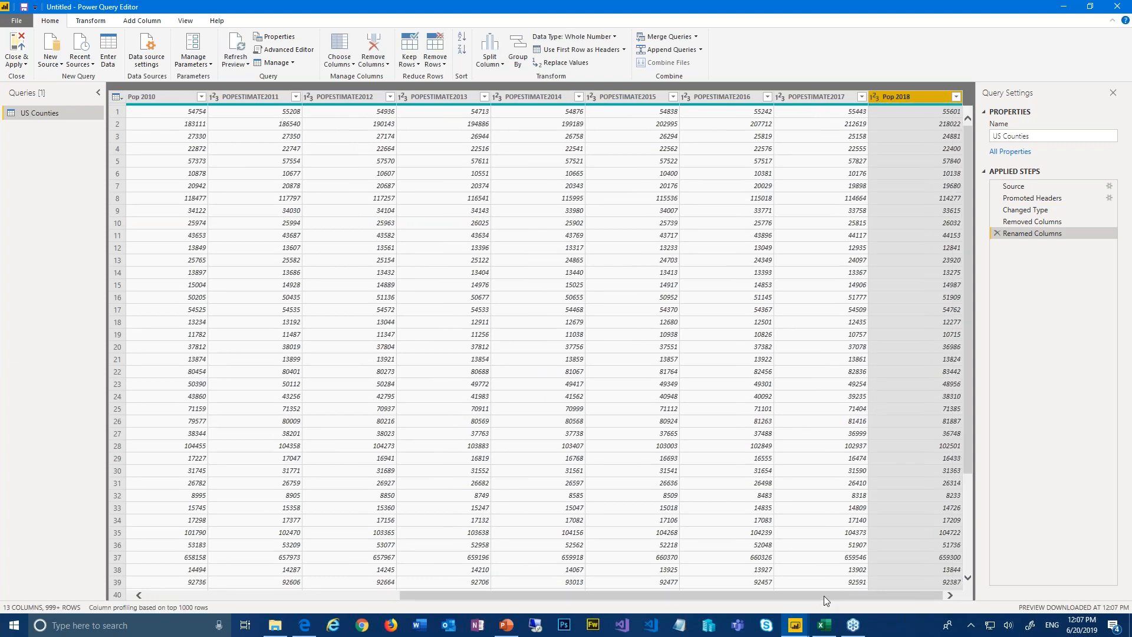
Split the NAME column by the Space delimiter at the right-most delimiter.
left_click_drag(824, 599, 506, 601)
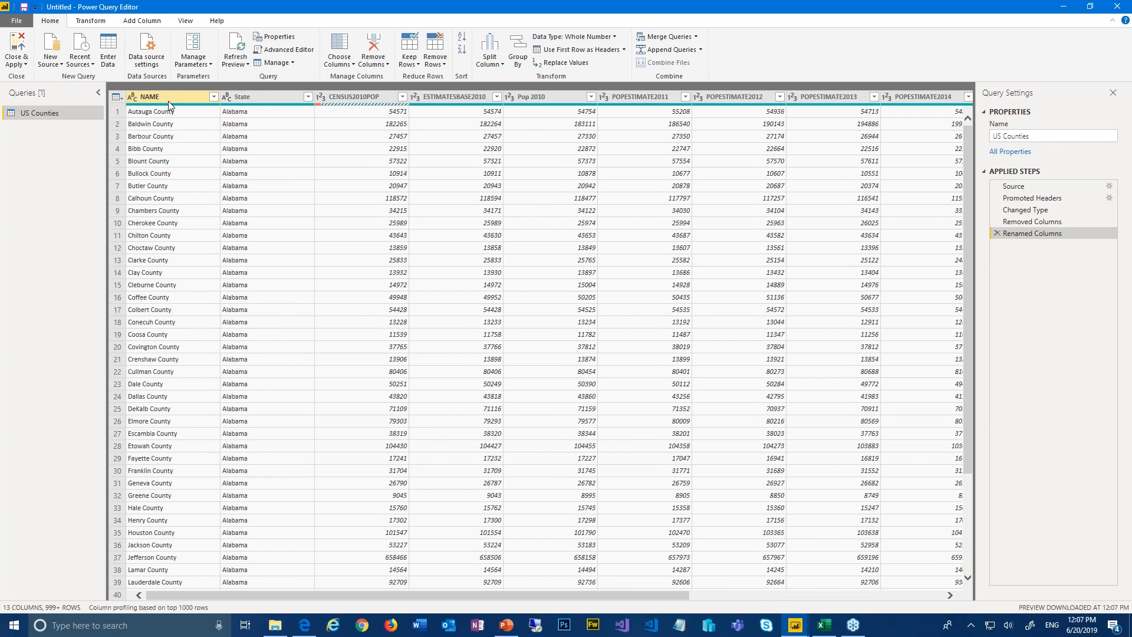
left_click(213, 98)
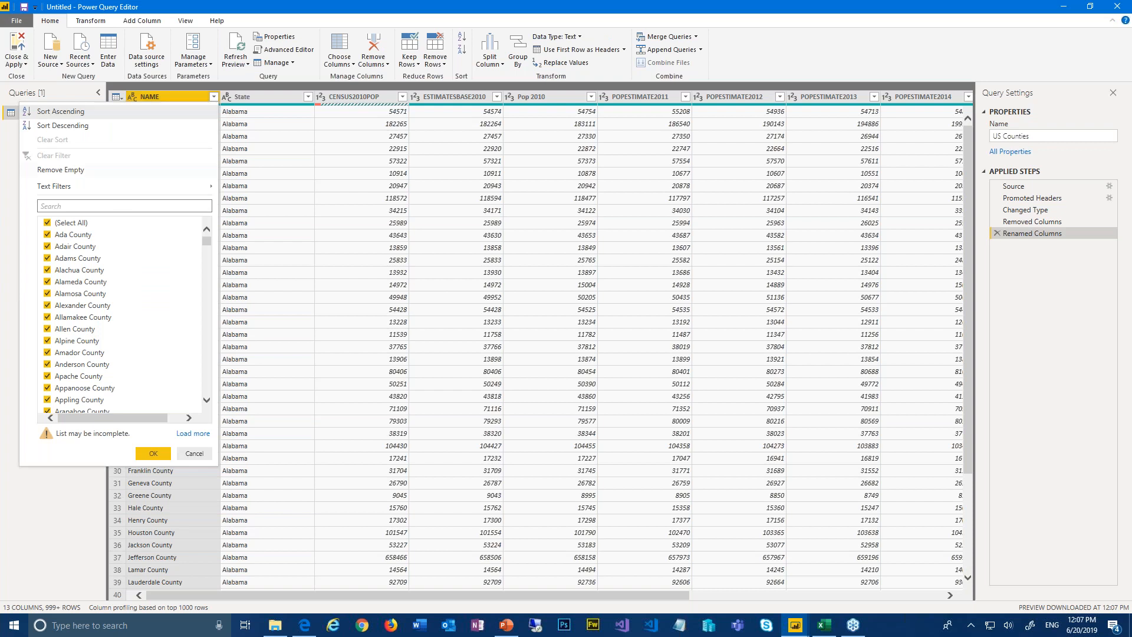
mouse_move(54, 189)
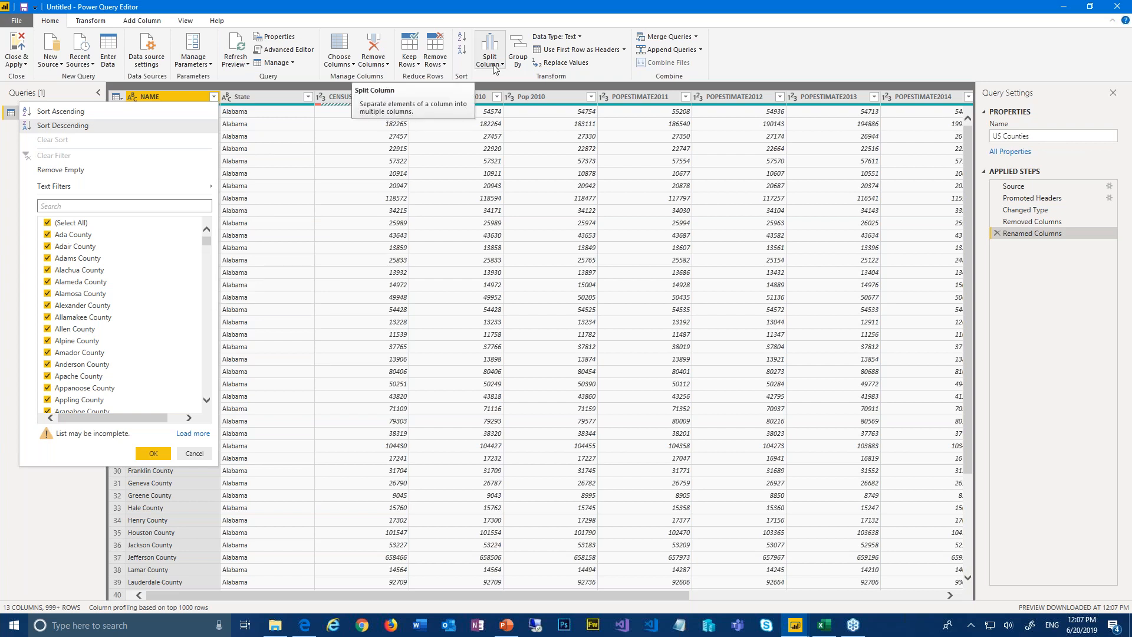
left_click(217, 98)
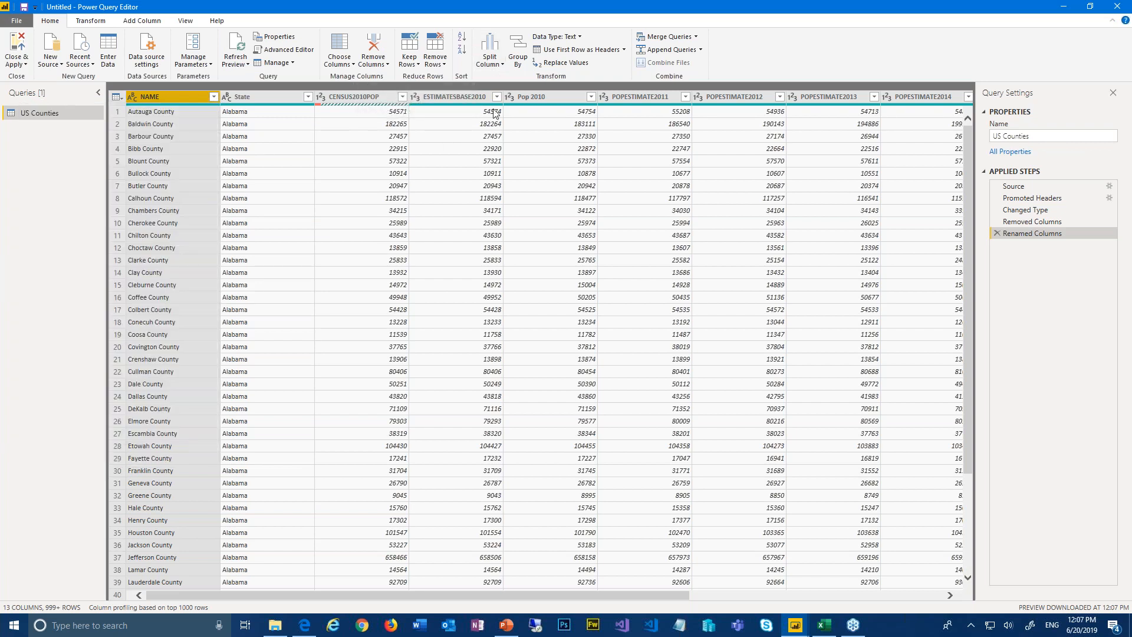
left_click(490, 66)
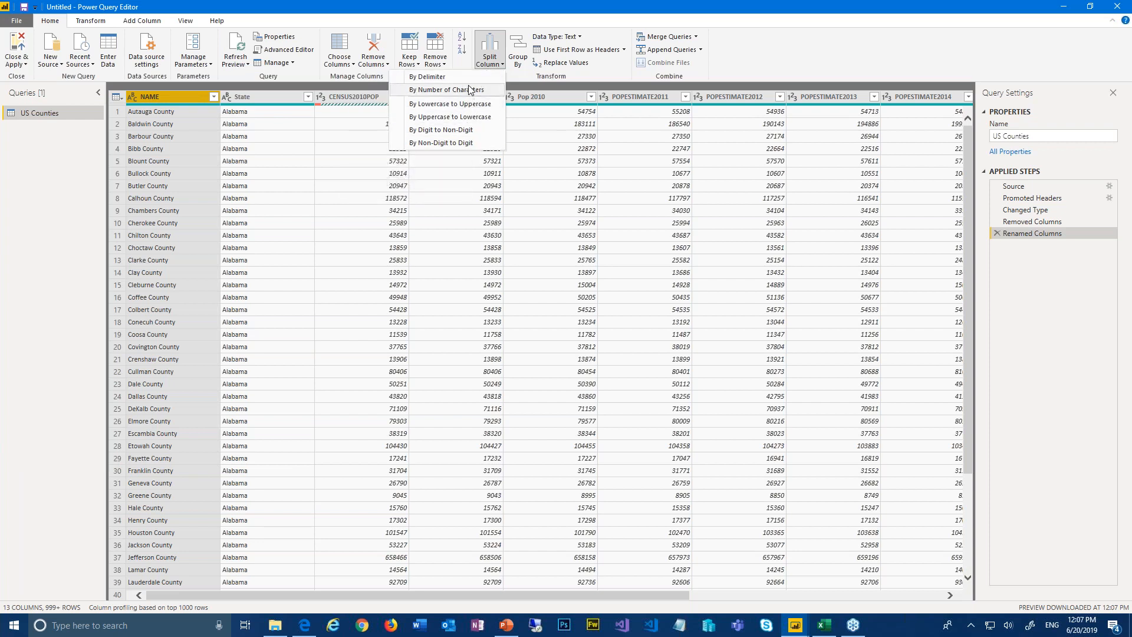
left_click(439, 80)
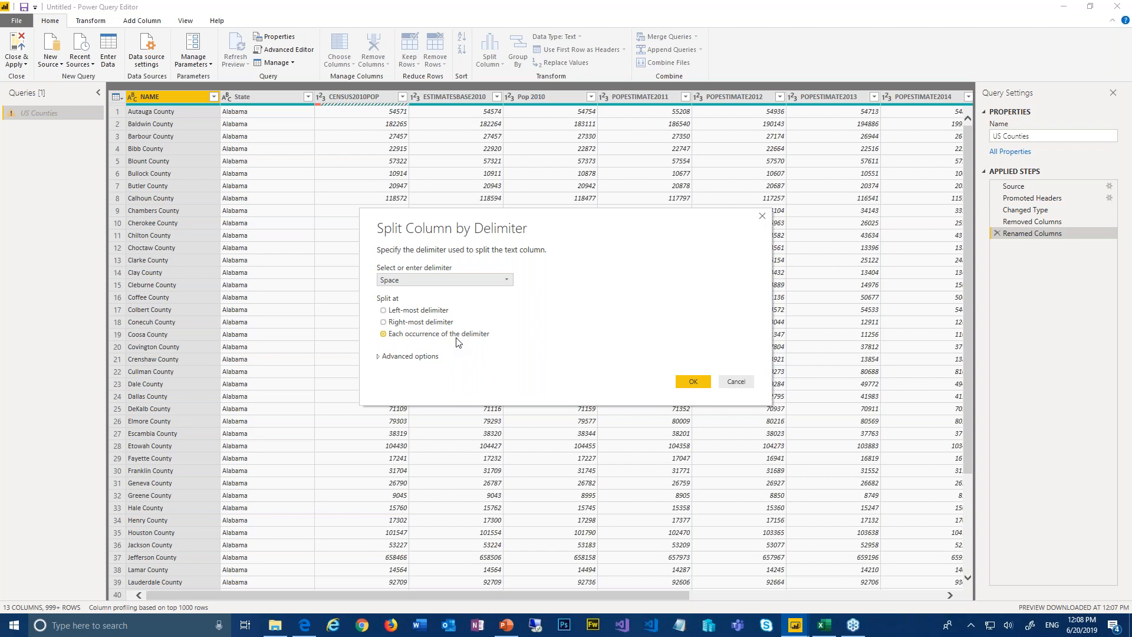
left_click(431, 323)
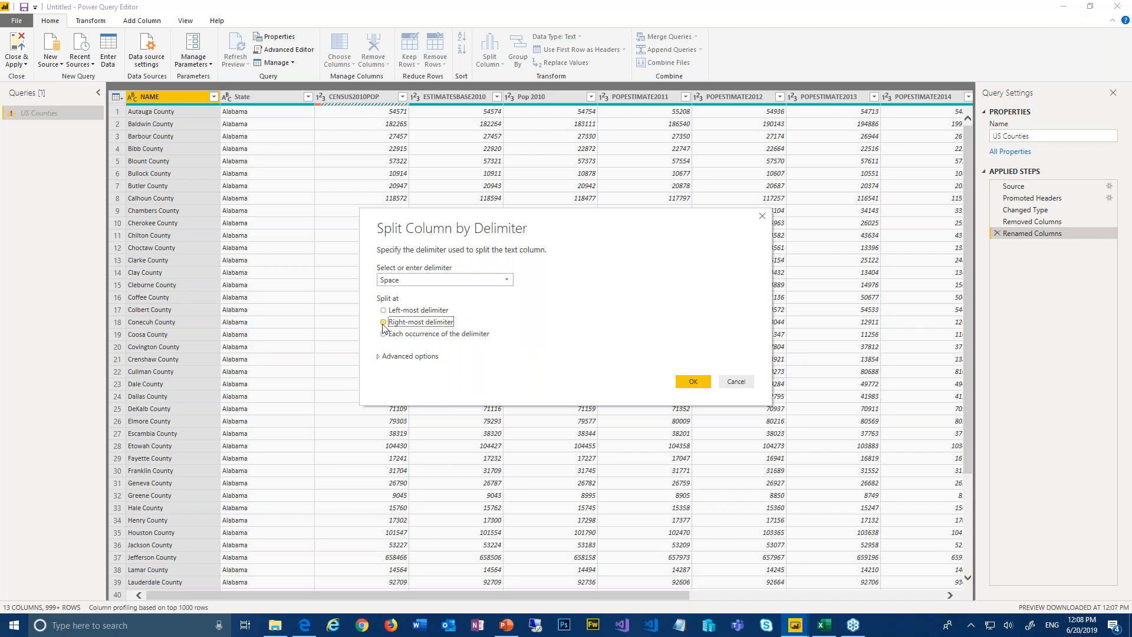
left_click(700, 384)
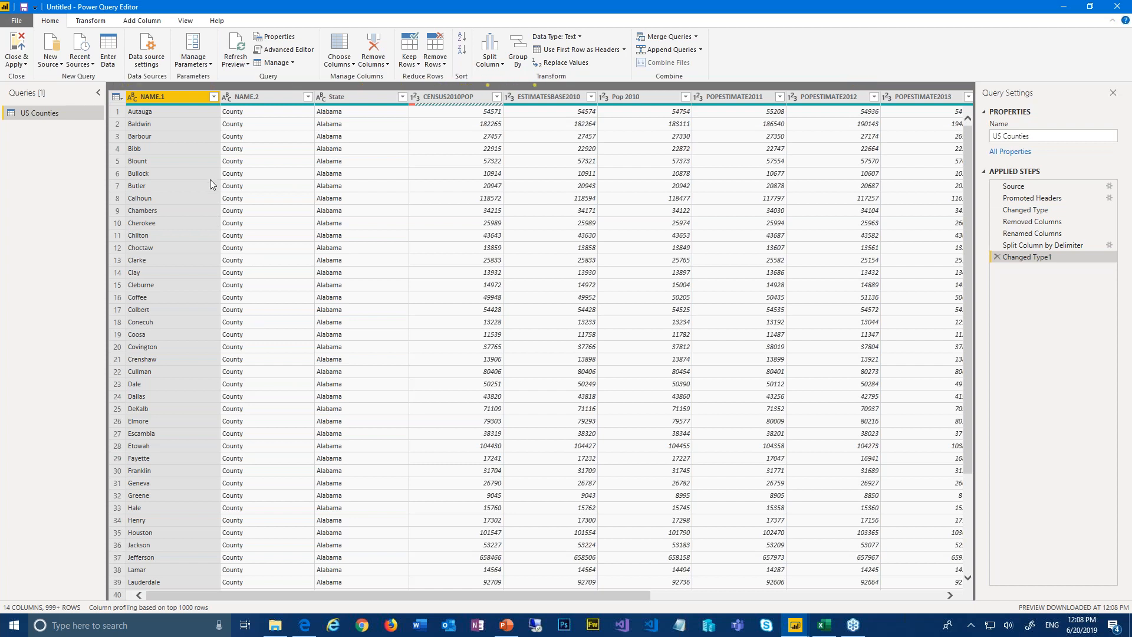
Rename the NAME.1 column as County and remove the NAME.2 column.
double_click(157, 97)
type("County")
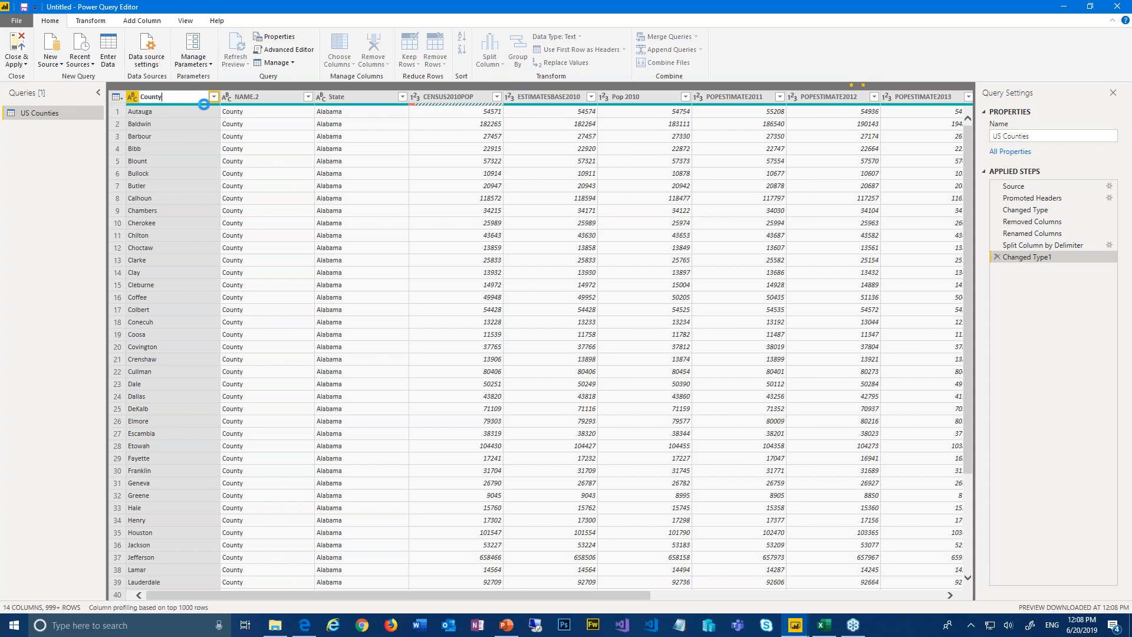
key("Return")
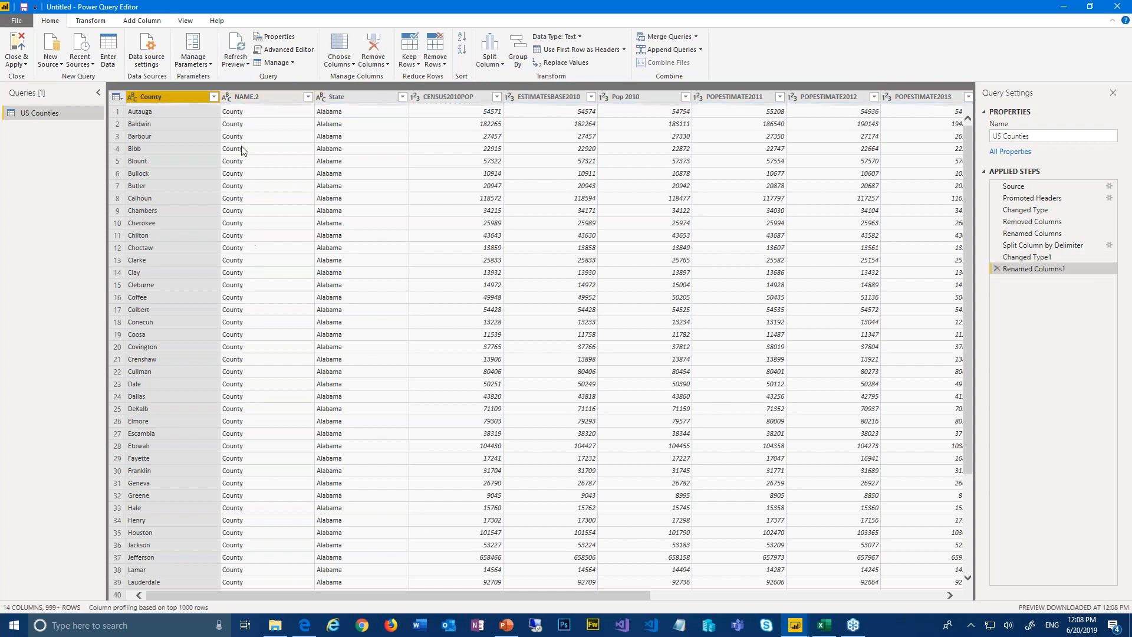
right_click(270, 101)
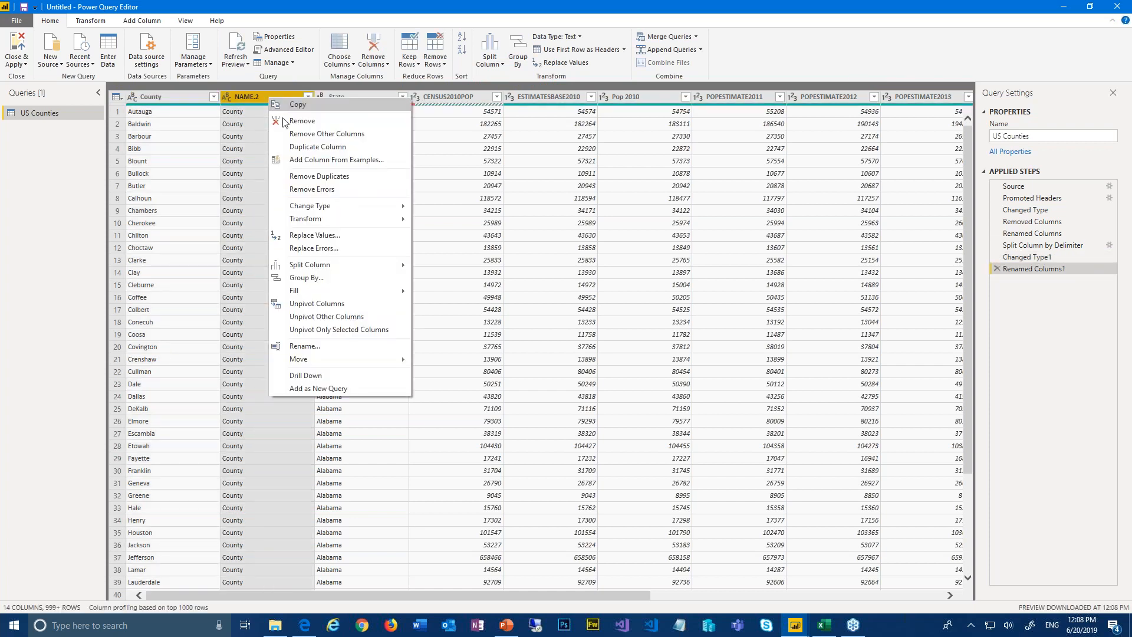
left_click(301, 121)
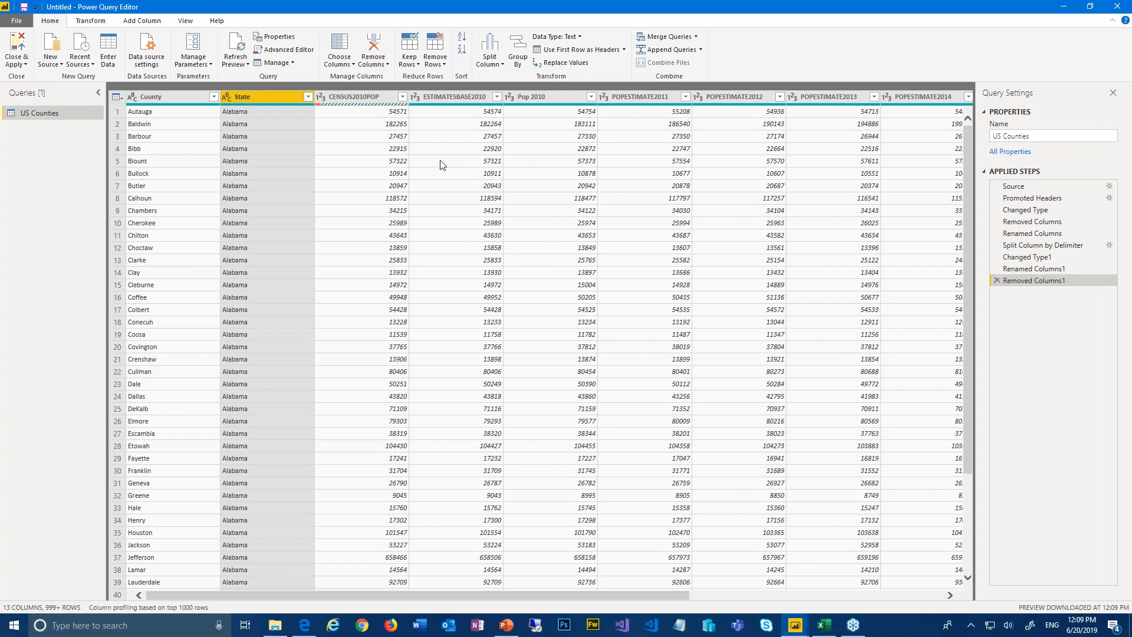
Close the query editor applying the changes to the US Counties data, and check the loaded table's columns before returning to the report page.
left_click(18, 48)
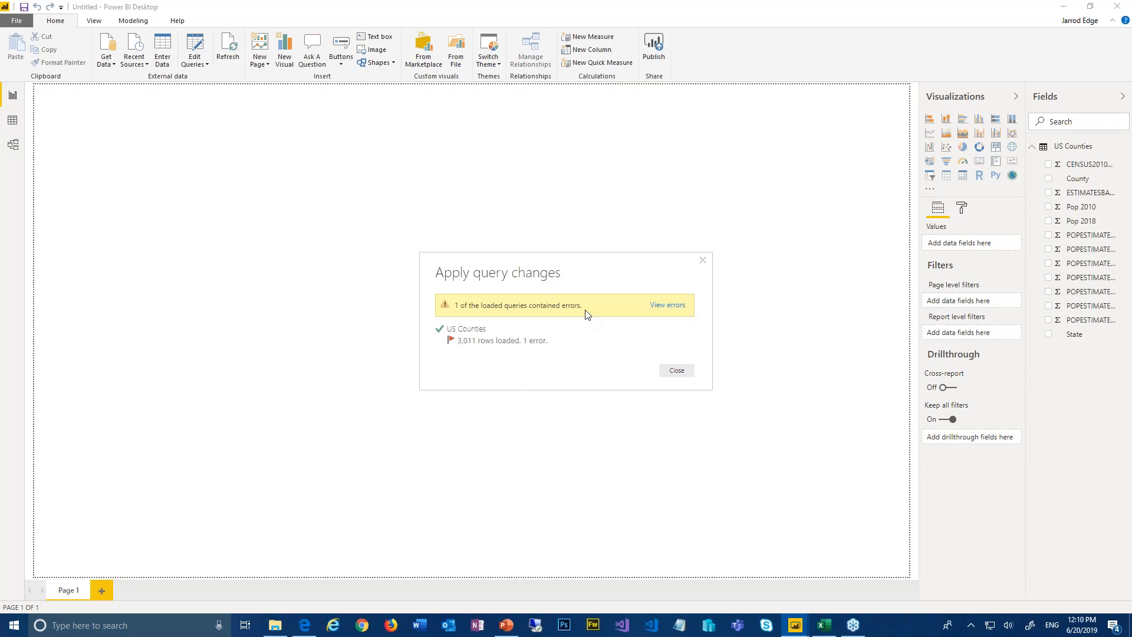
left_click(678, 370)
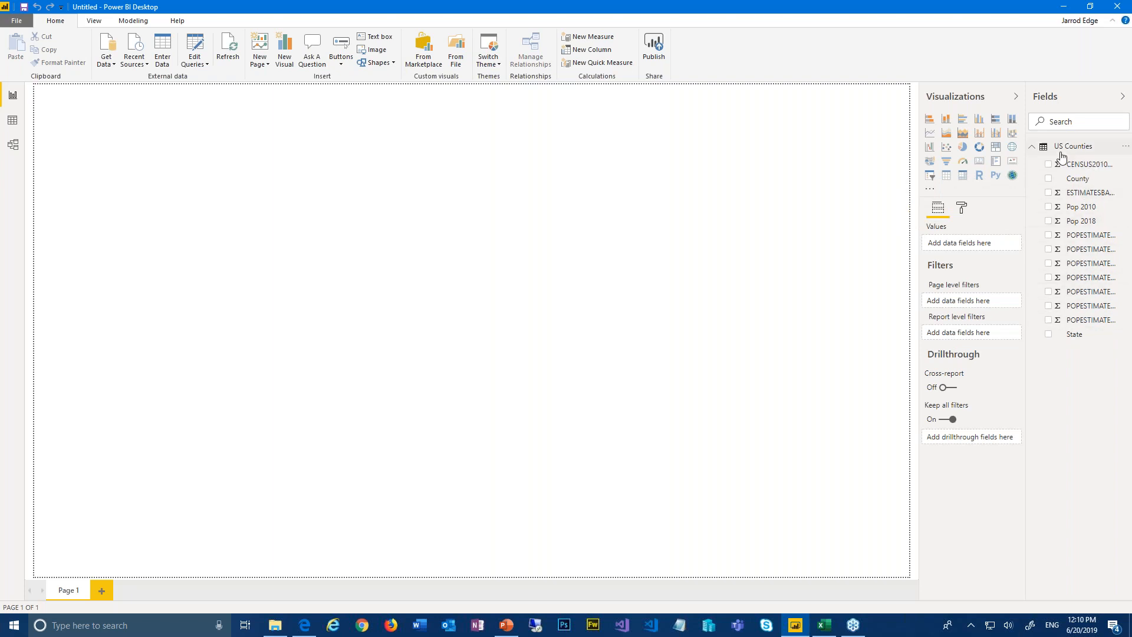
mouse_move(1069, 154)
left_click(13, 121)
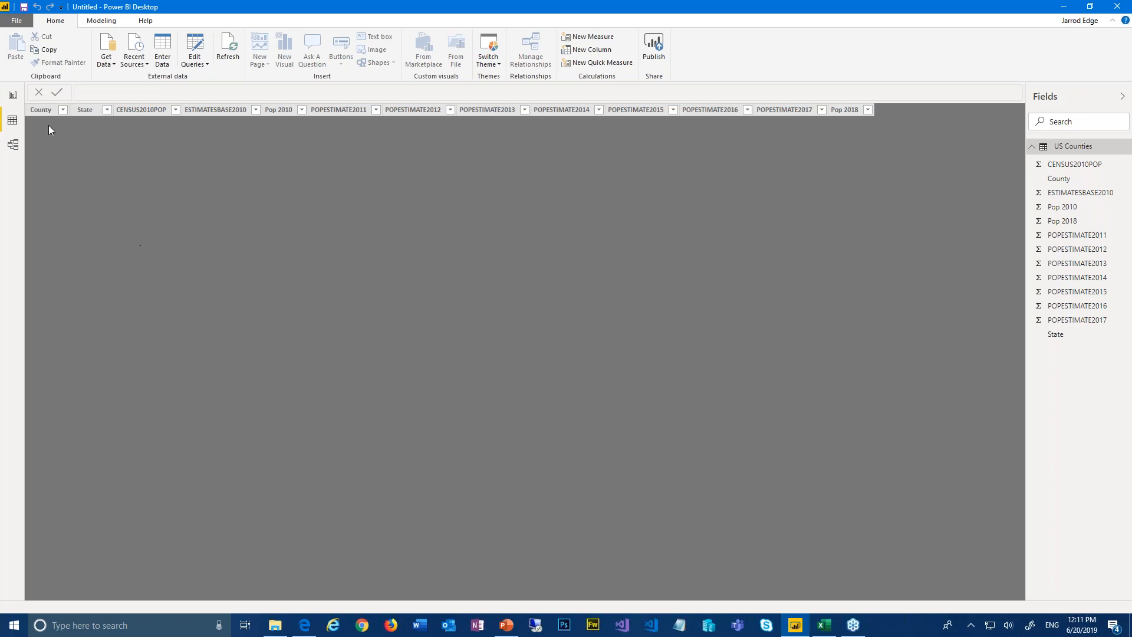
left_click(13, 96)
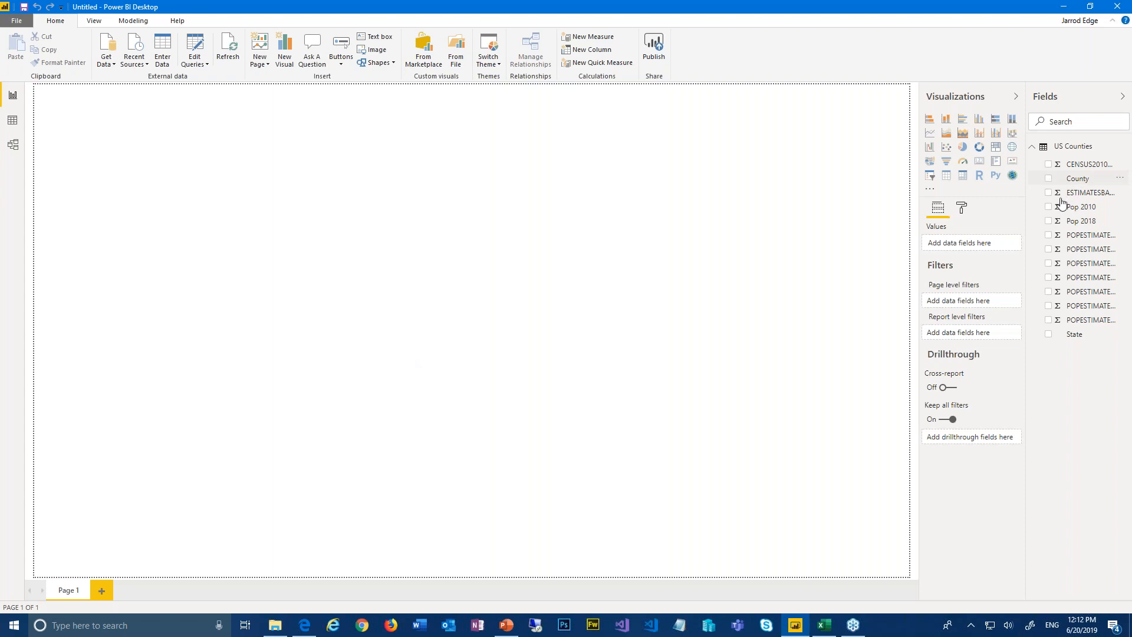
Create a map of the County field on the report page and delete it.
left_click(1048, 178)
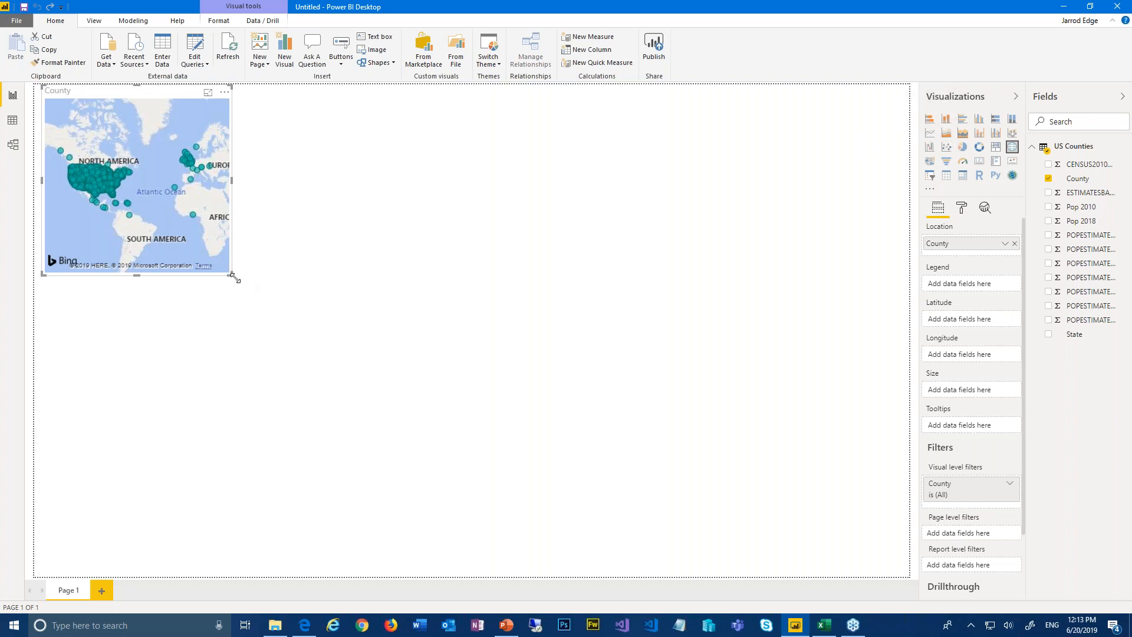
left_click_drag(272, 310, 273, 313)
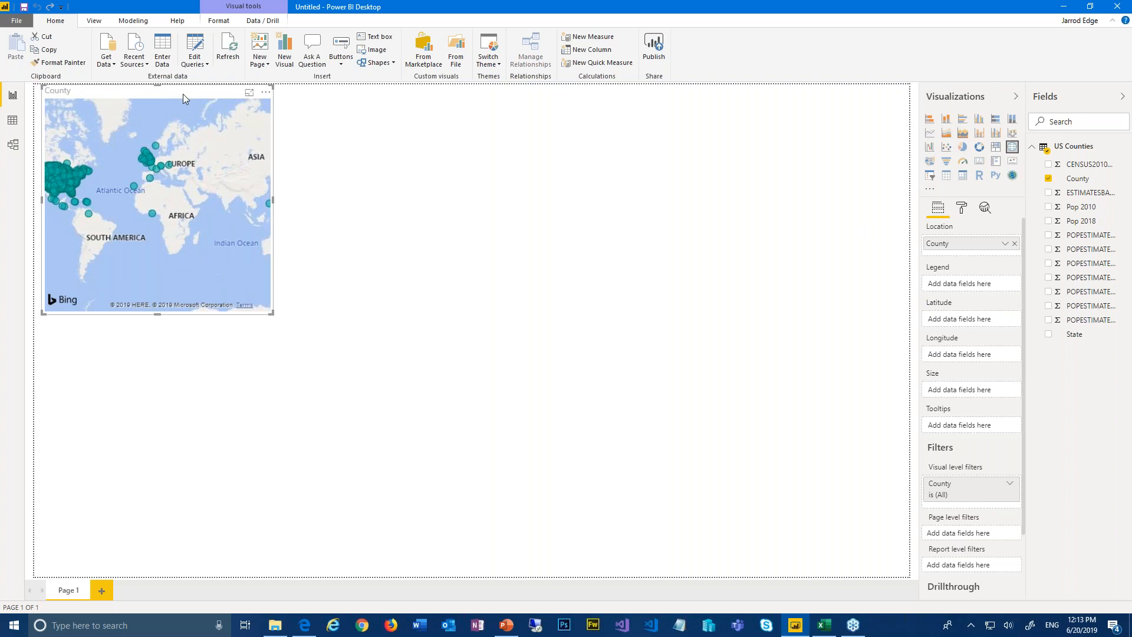
key("Delete")
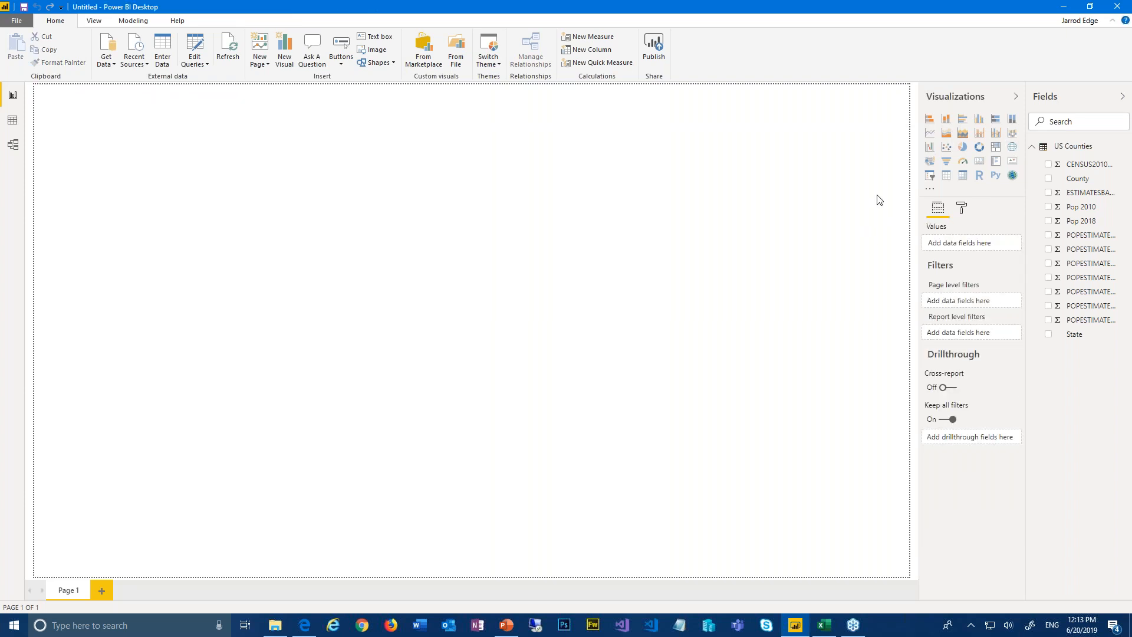
Add a card visual for the County field and set its aggregation to Count.
left_click(979, 161)
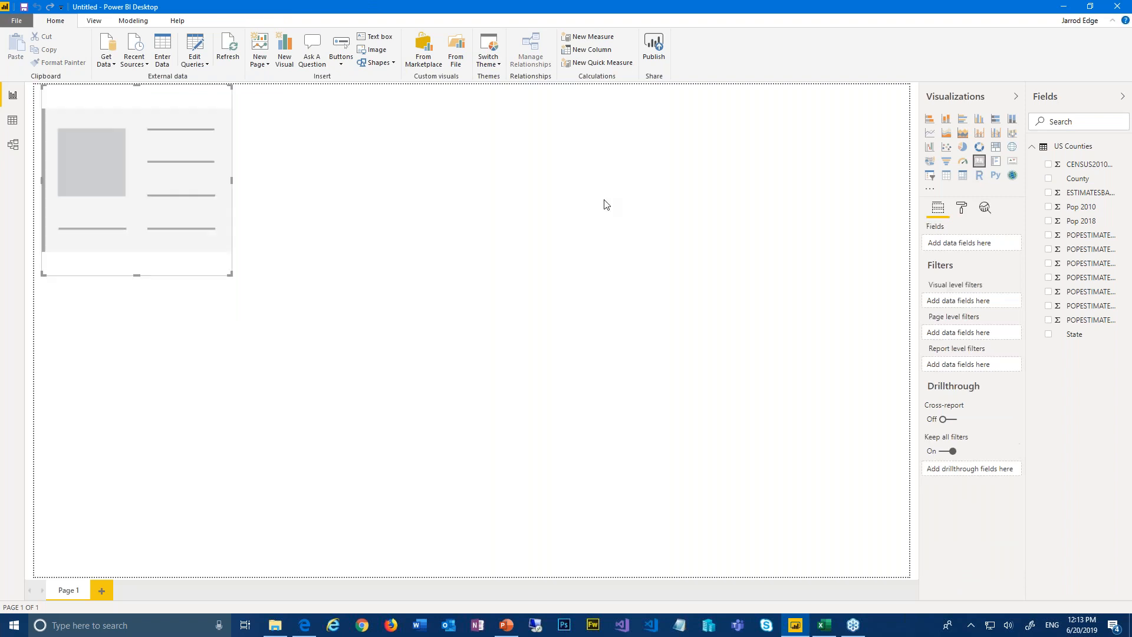
left_click(1051, 179)
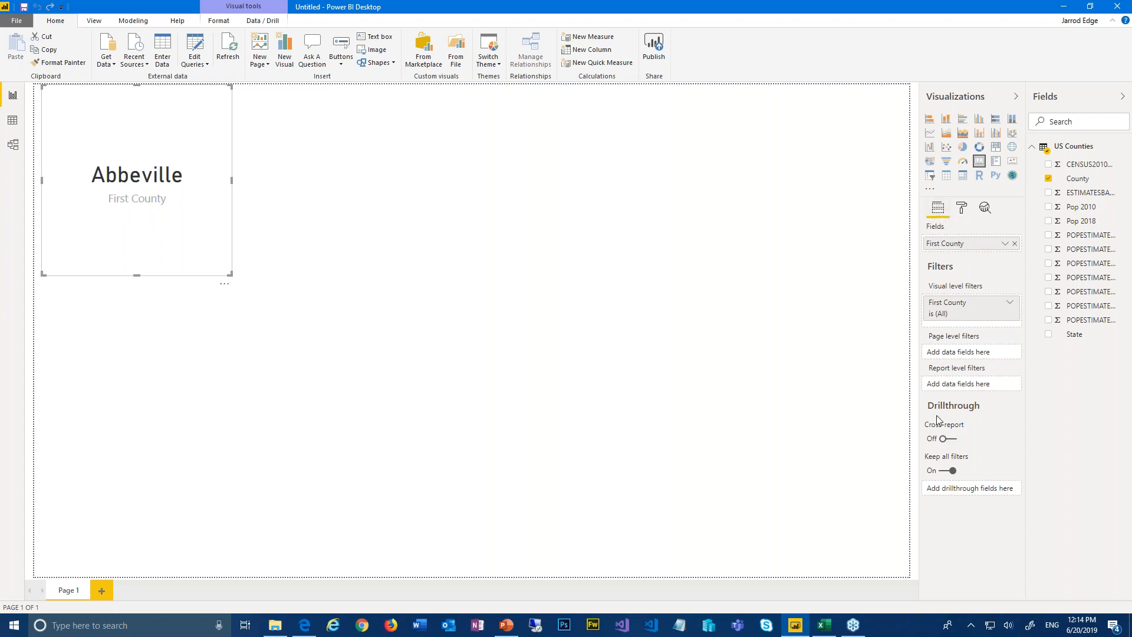
left_click(1005, 245)
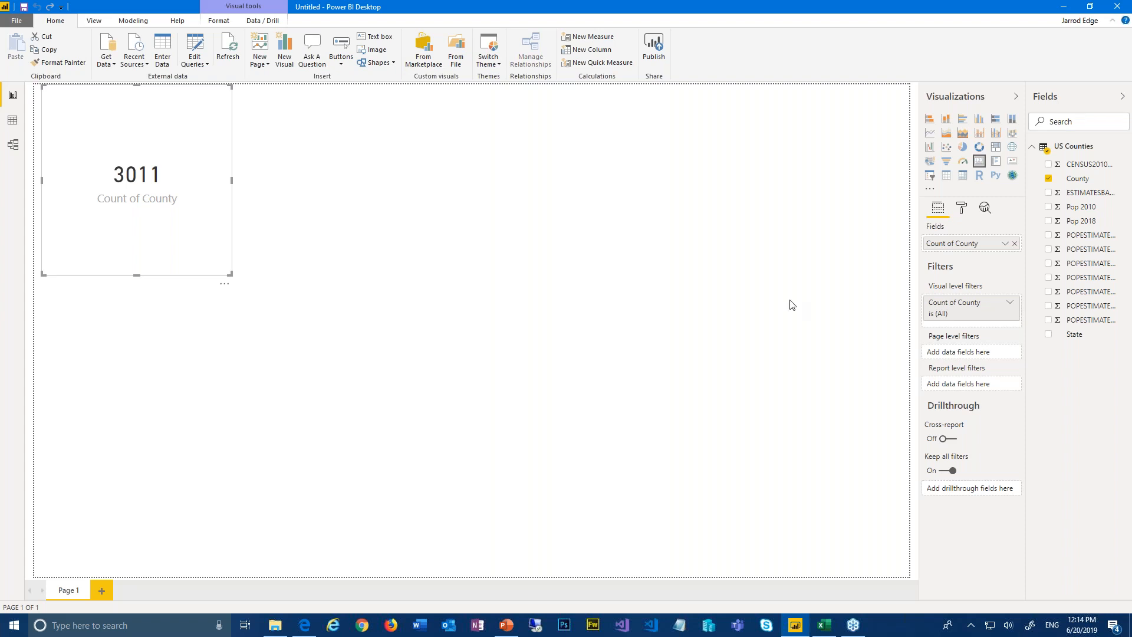
Add a second card below the county card for the State field, aggregated as Count (Distinct).
left_click(686, 294)
left_click(977, 165)
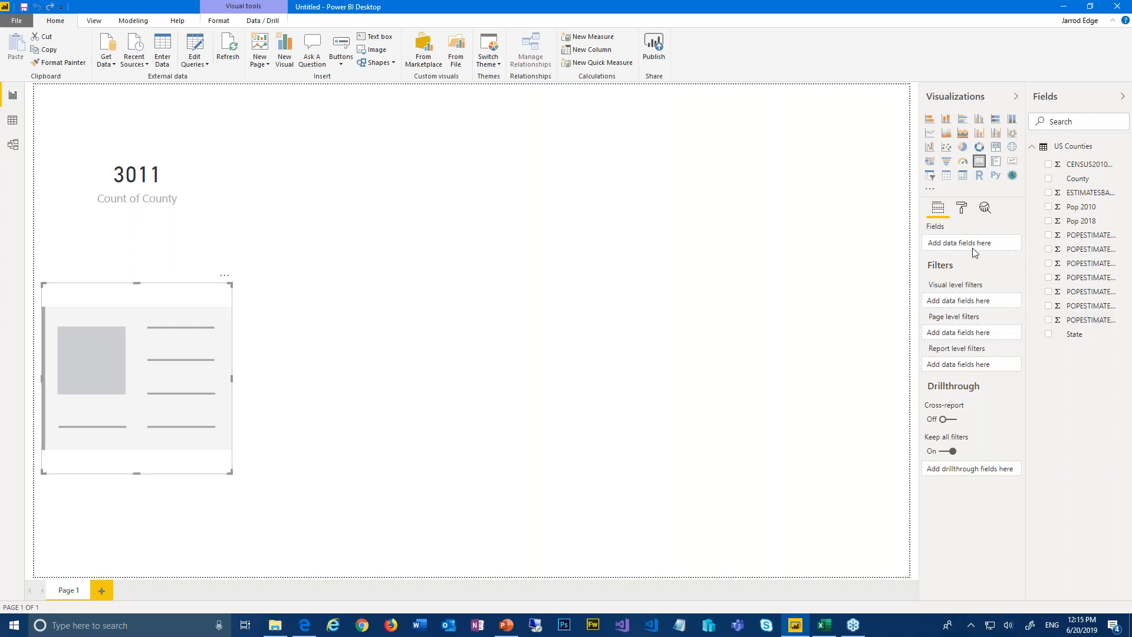
left_click(1048, 334)
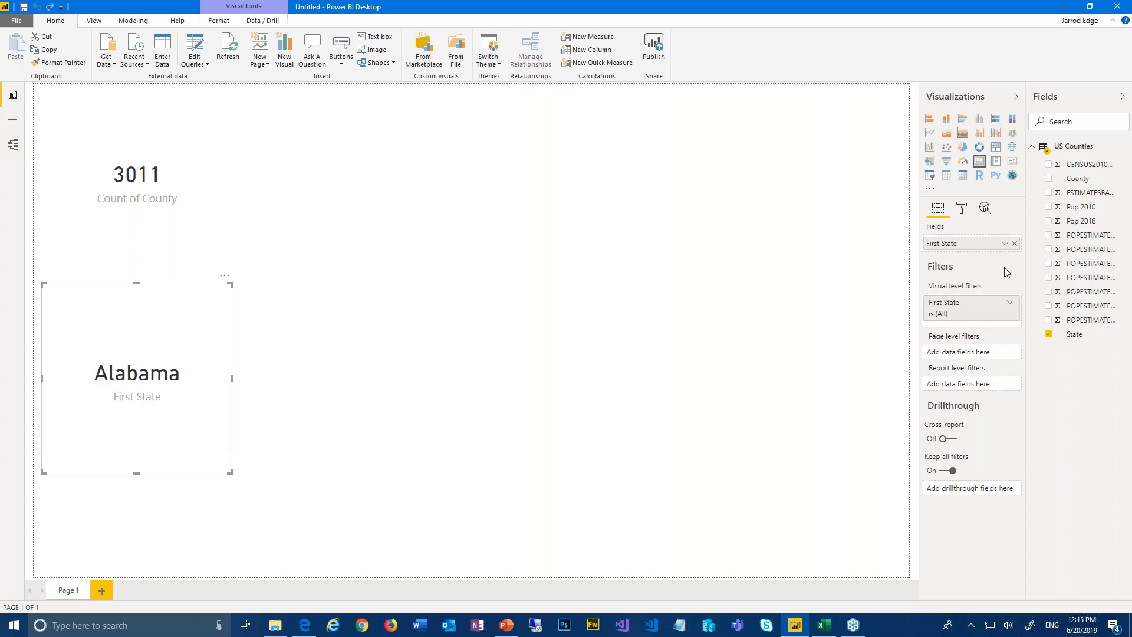
left_click(1004, 243)
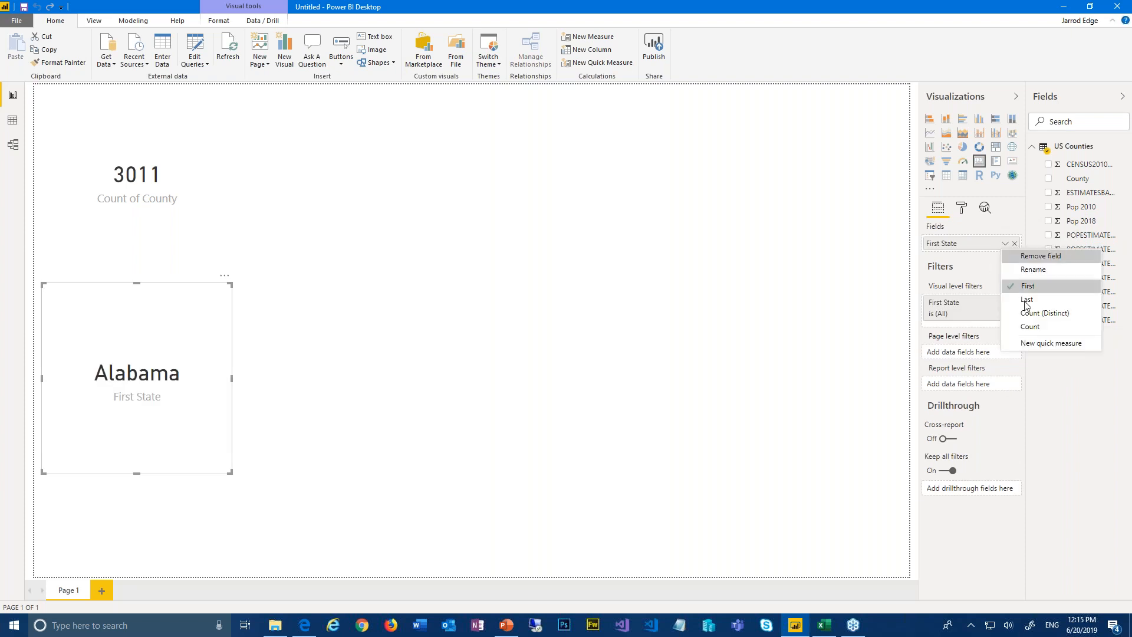
left_click(1036, 315)
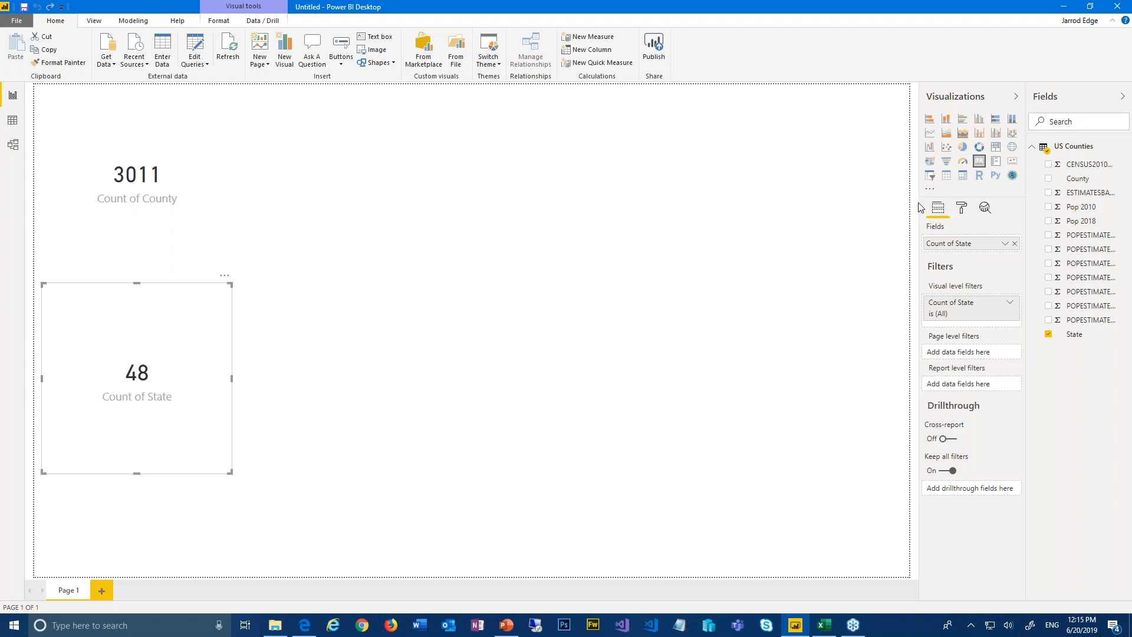
left_click(964, 149)
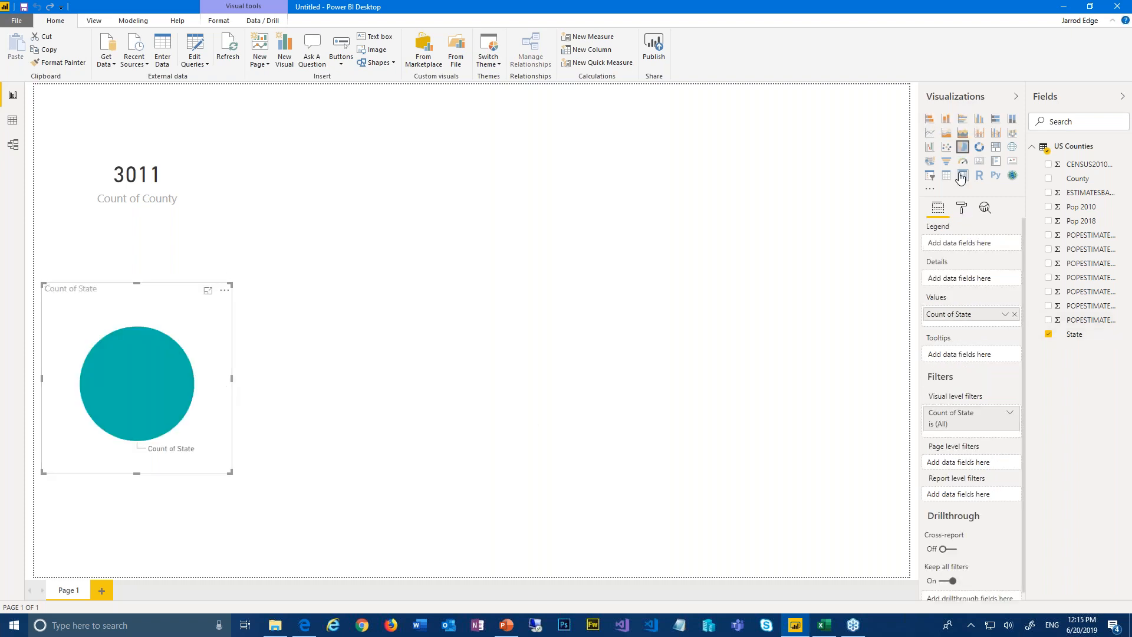
left_click(980, 161)
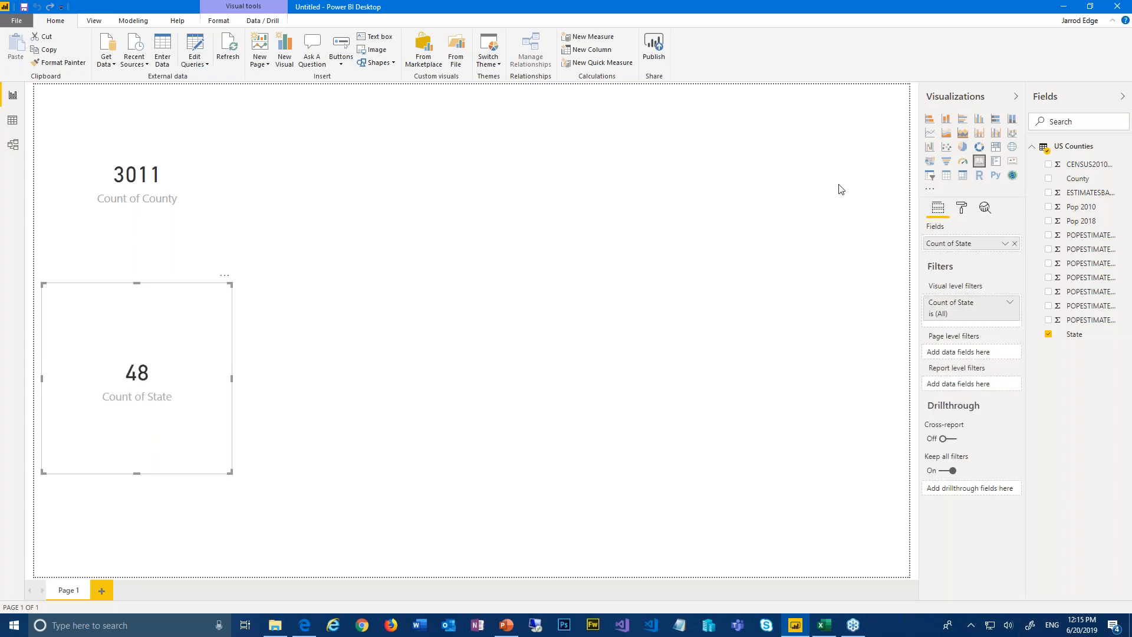
Add an enlarged pie chart beside the two cards, showing Pop 2010 by State.
left_click(841, 188)
left_click(963, 147)
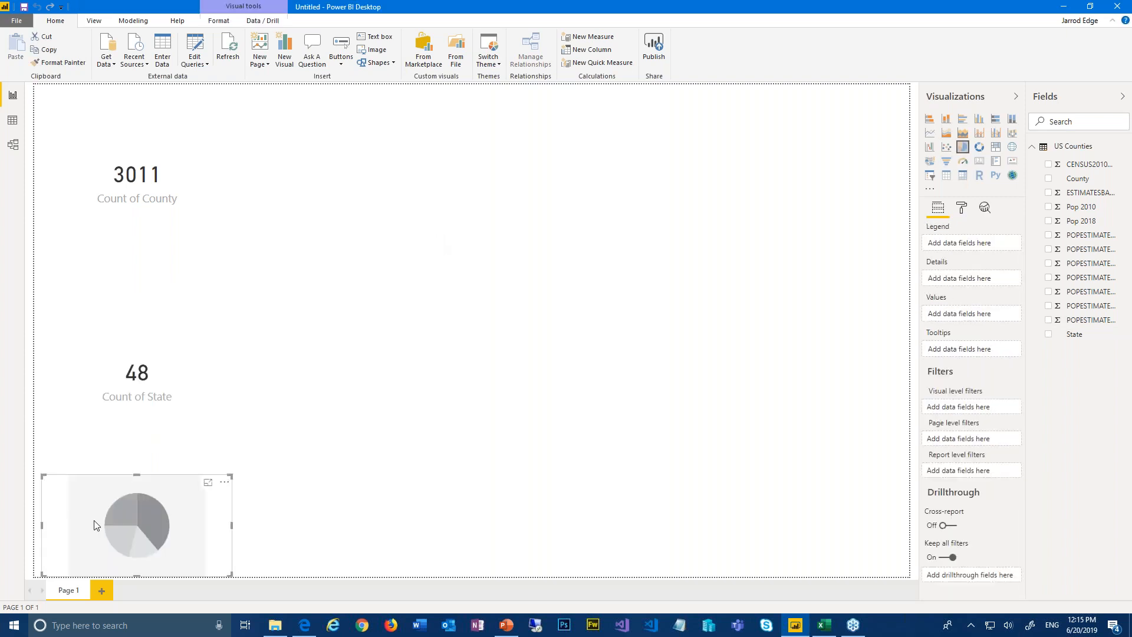
left_click_drag(147, 486, 662, 396)
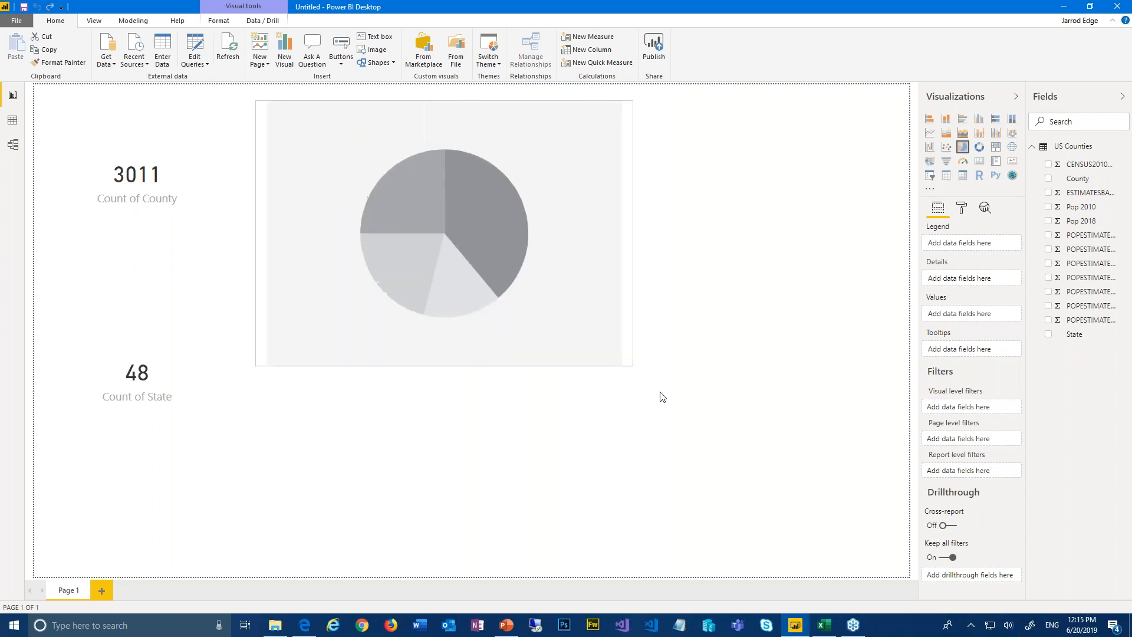
left_click_drag(587, 317, 587, 319)
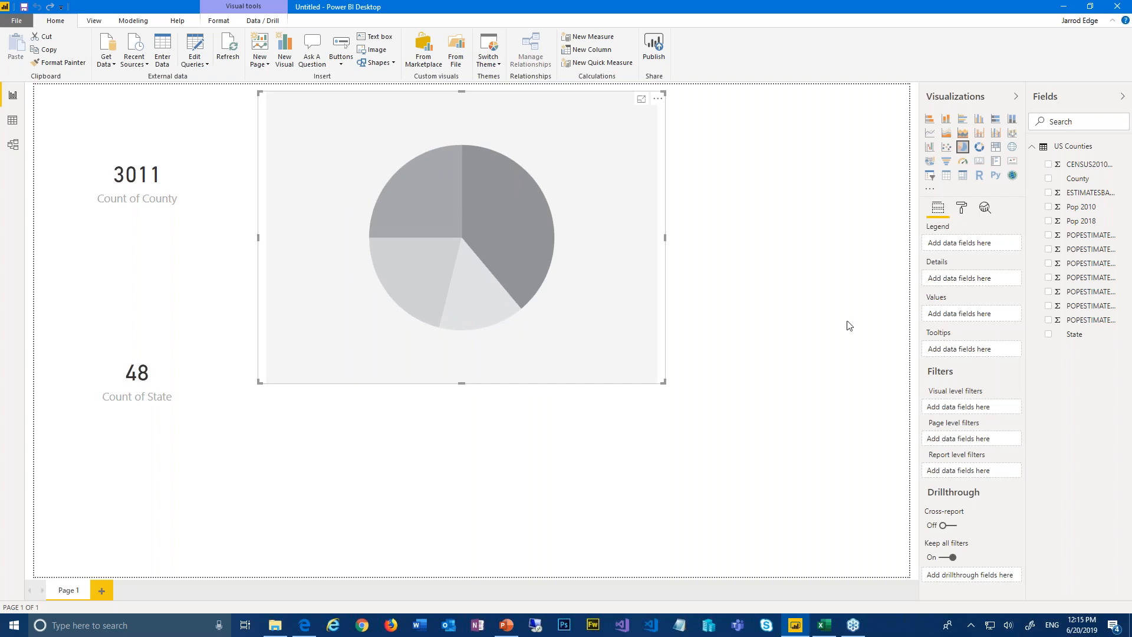
left_click(1054, 333)
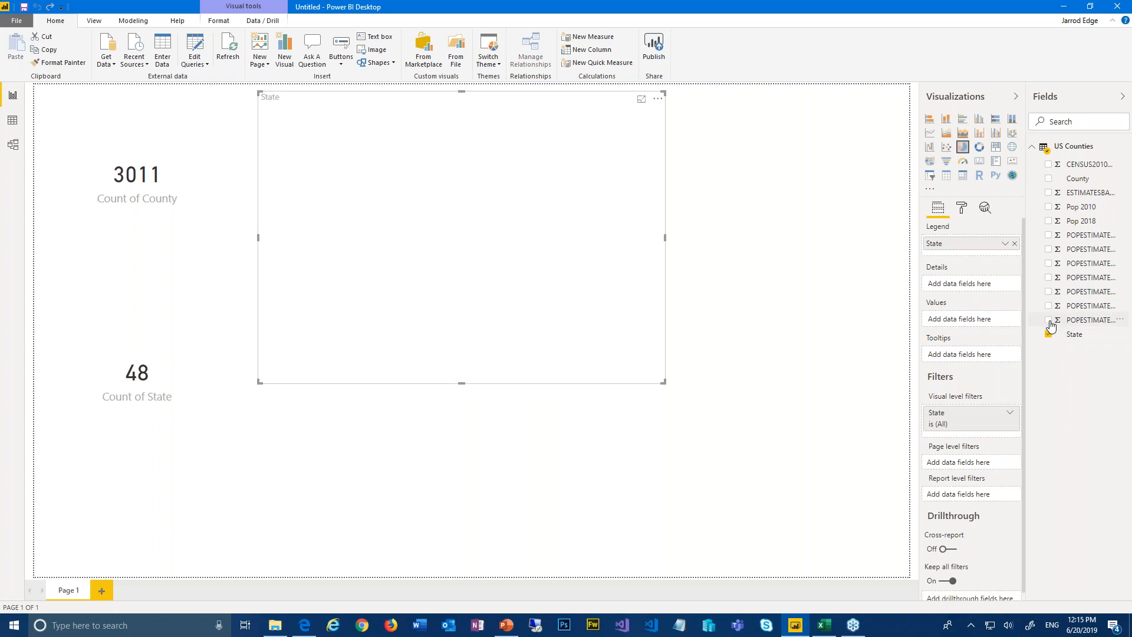
left_click(1050, 207)
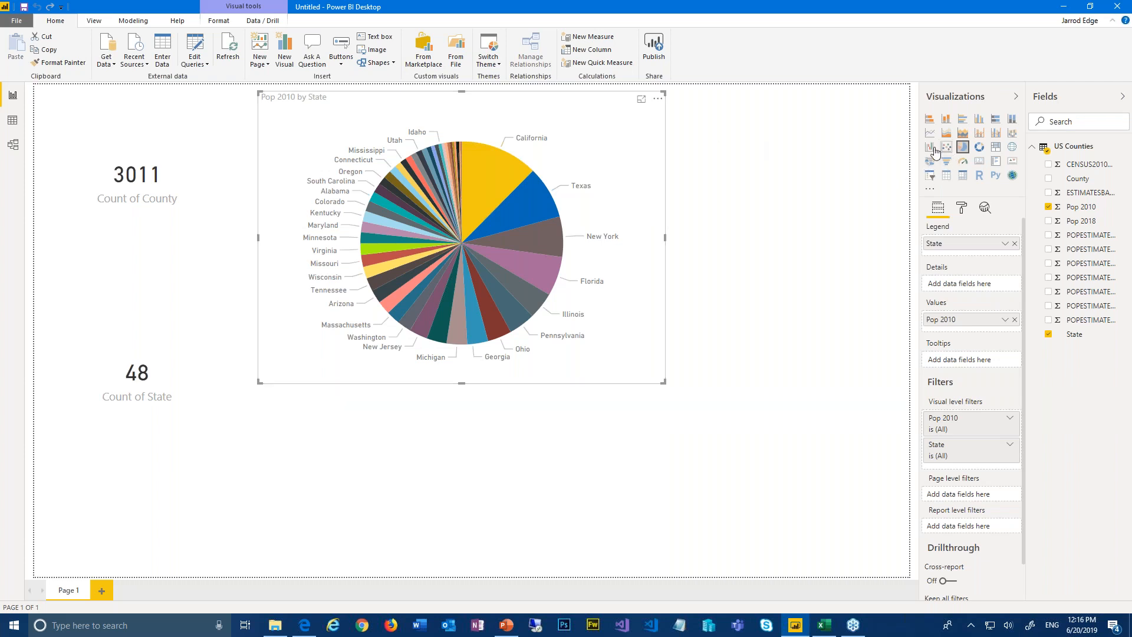
Convert the Pop 2010 by State pie chart to a clustered column chart and widen it almost to the report page's edge.
left_click(980, 120)
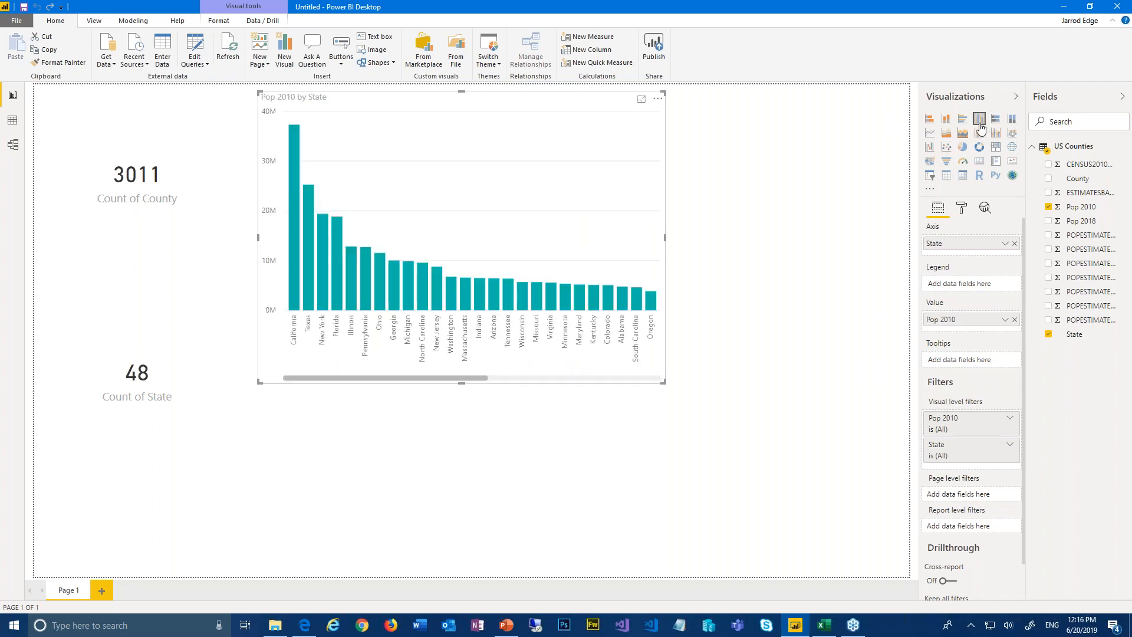
left_click_drag(666, 239, 897, 240)
left_click_drag(794, 376, 874, 387)
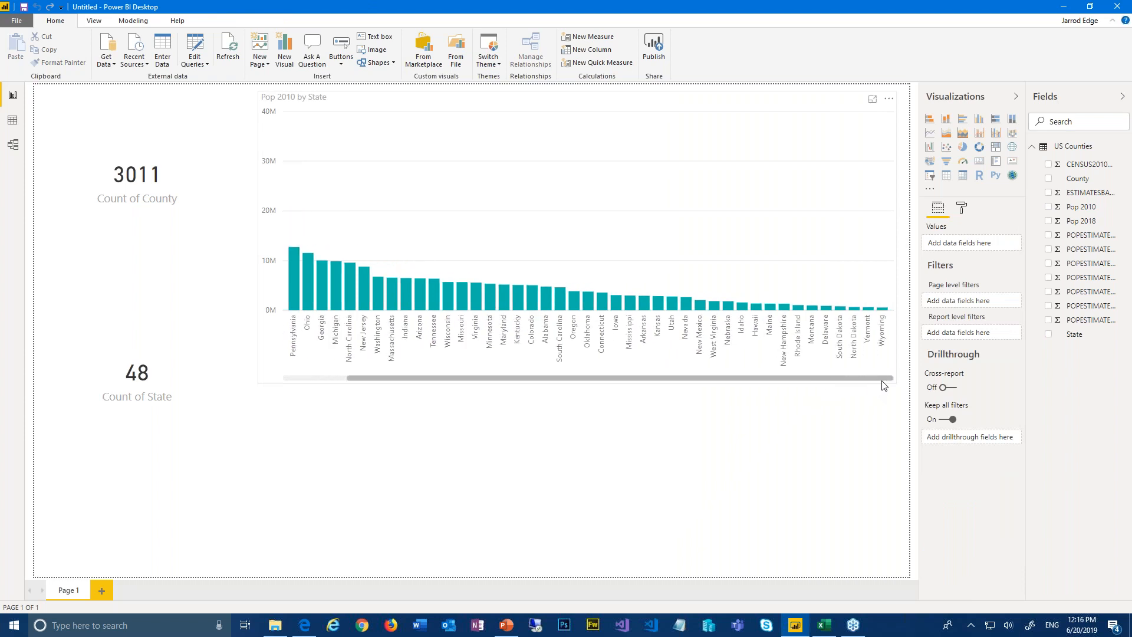
Add the Pop 2018 field to the Pop 2010 by State column chart as a second value.
left_click_drag(763, 381, 724, 376)
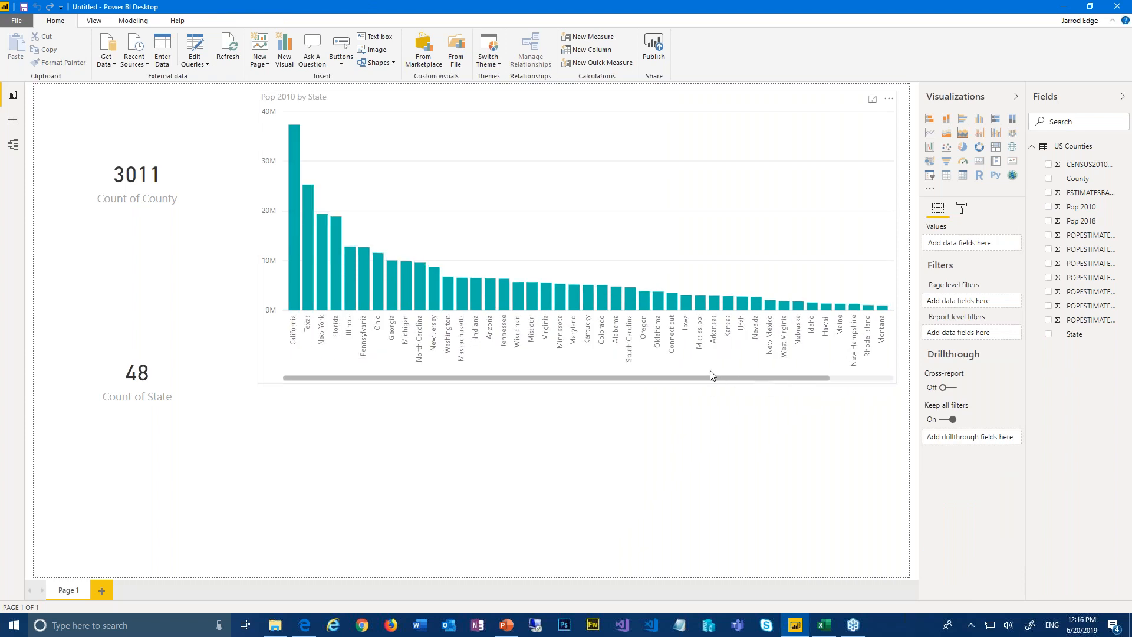
left_click(712, 376)
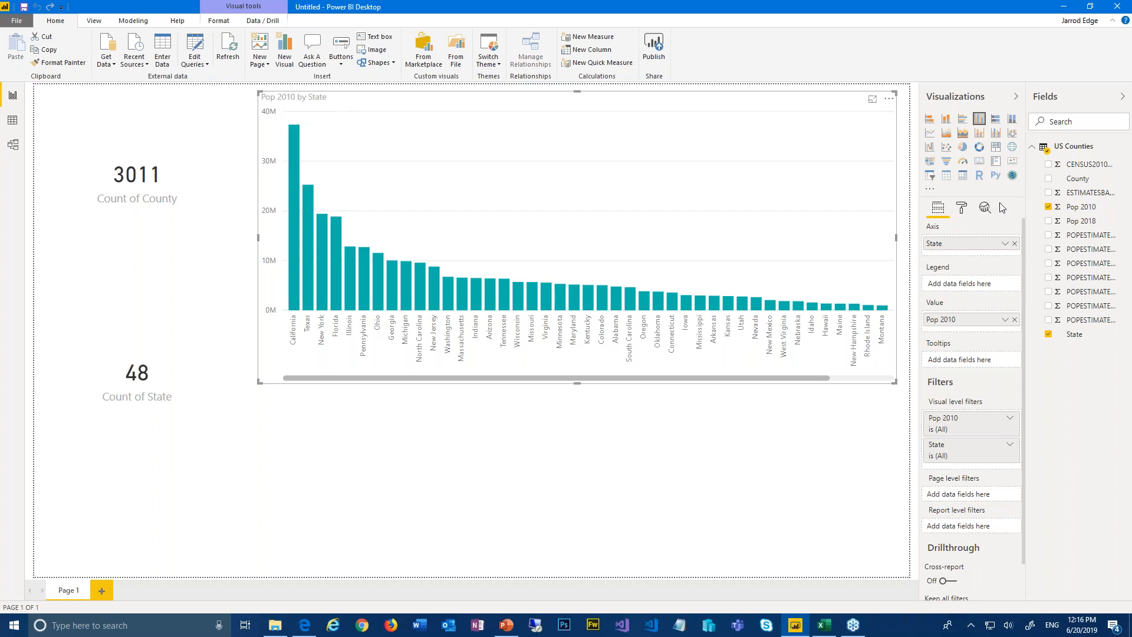
left_click(1049, 221)
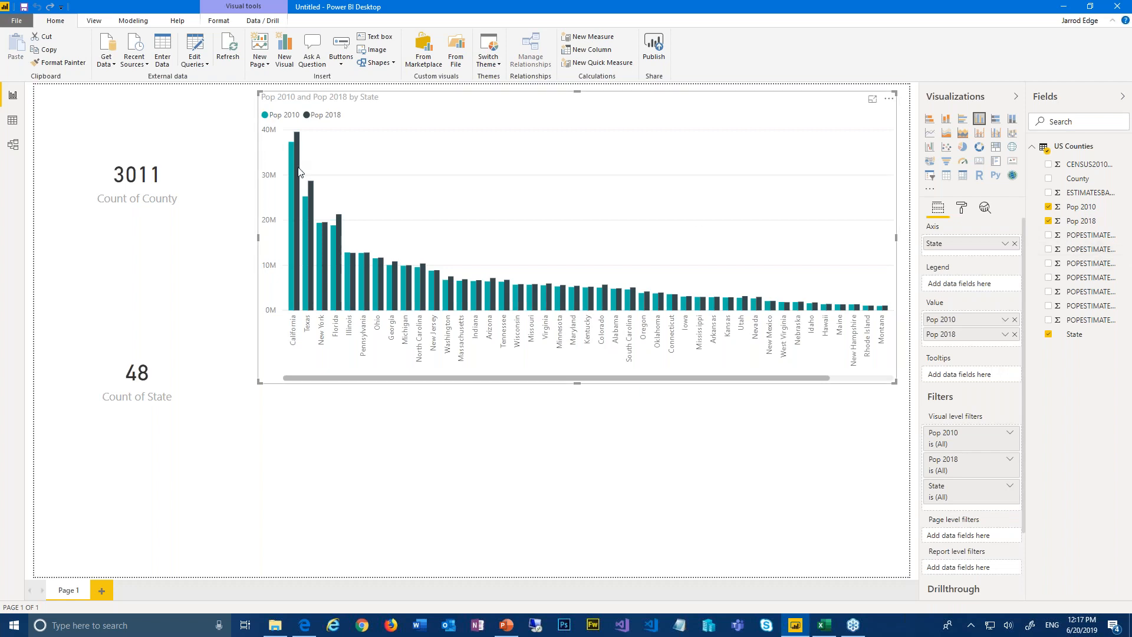
left_click(445, 446)
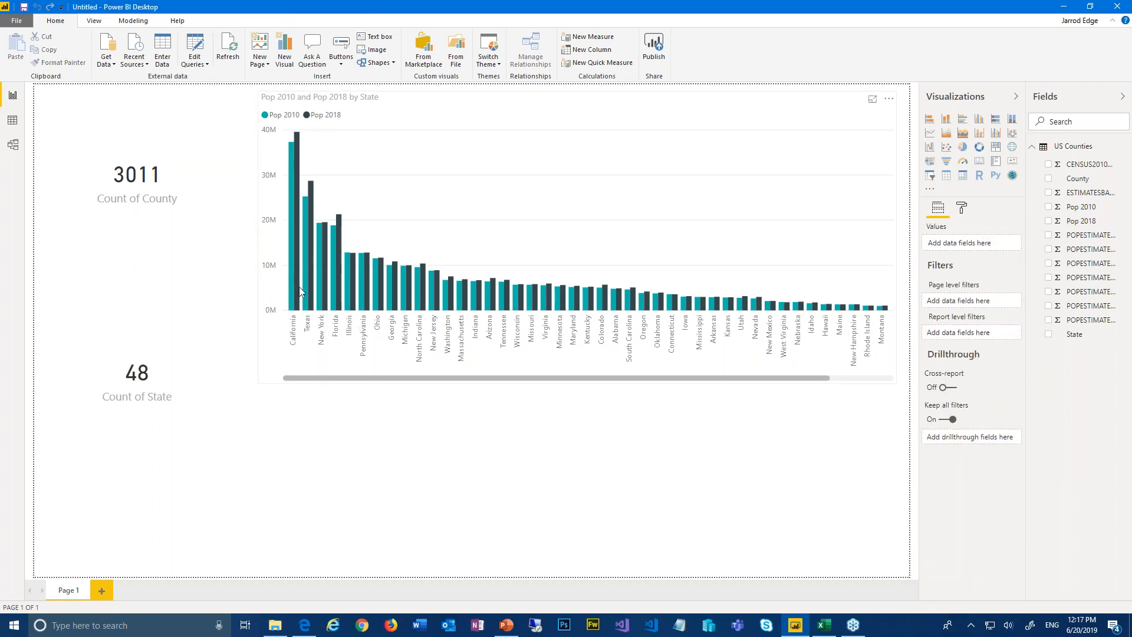
Try the Sunset theme on the report, then apply the Classroom theme instead.
left_click(496, 68)
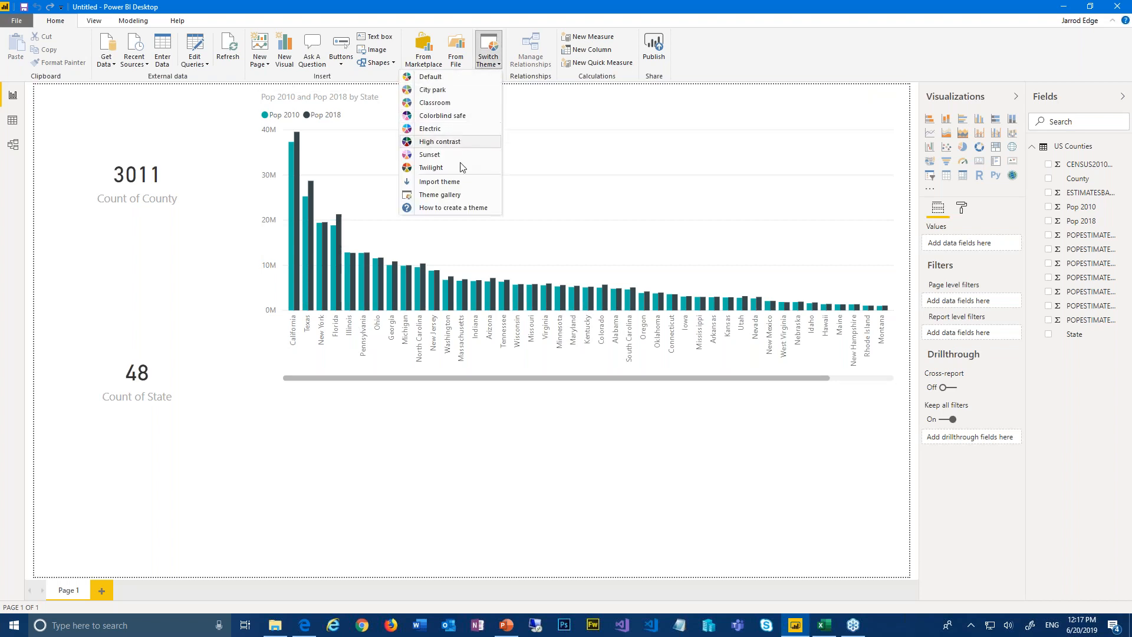
left_click(433, 154)
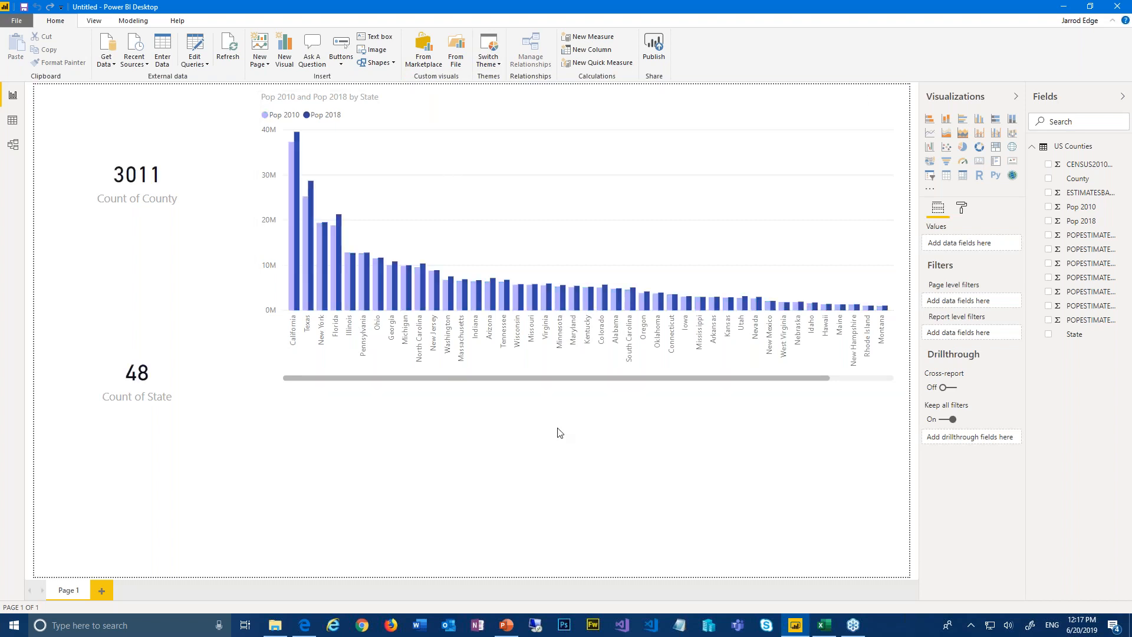
left_click(489, 61)
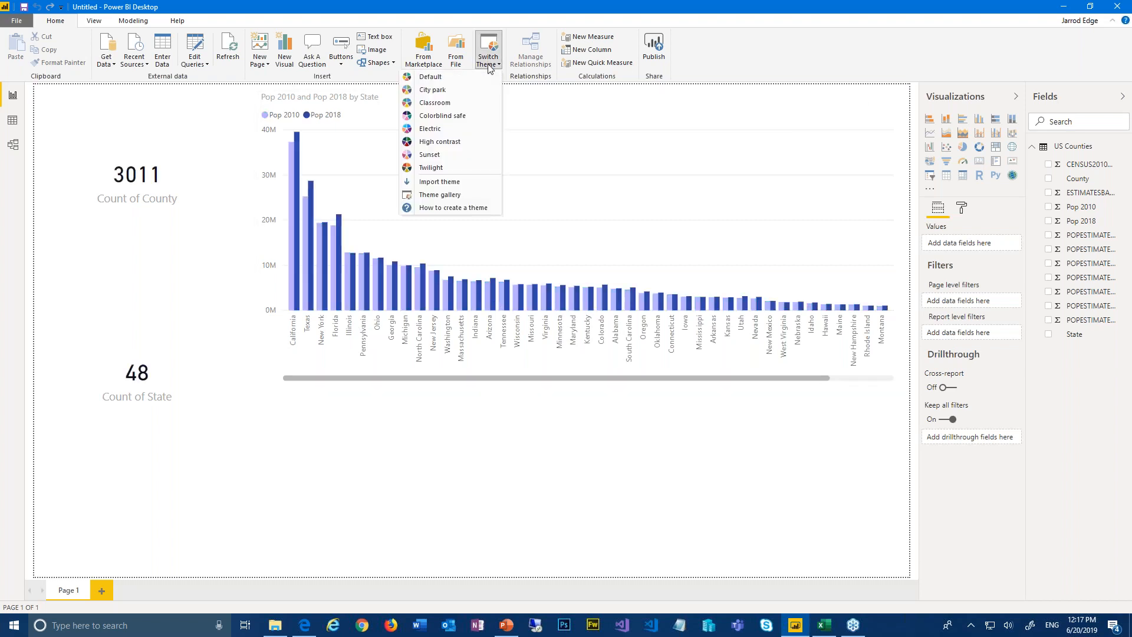
left_click(445, 102)
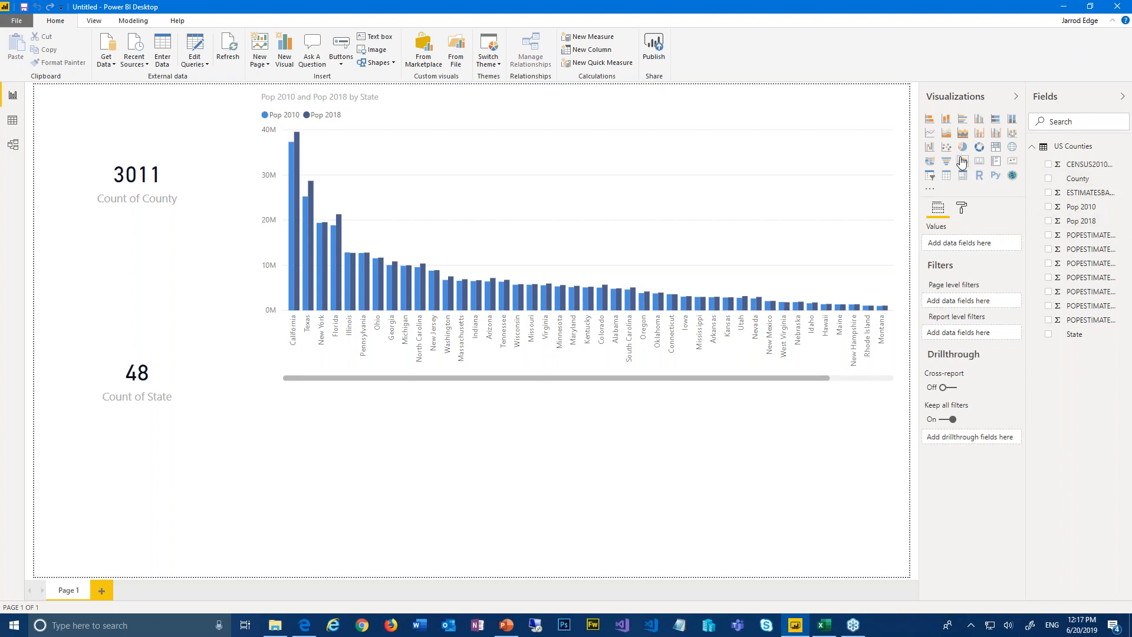
Add a slicer for the State field below the column chart and enlarge it to show more states.
left_click(930, 175)
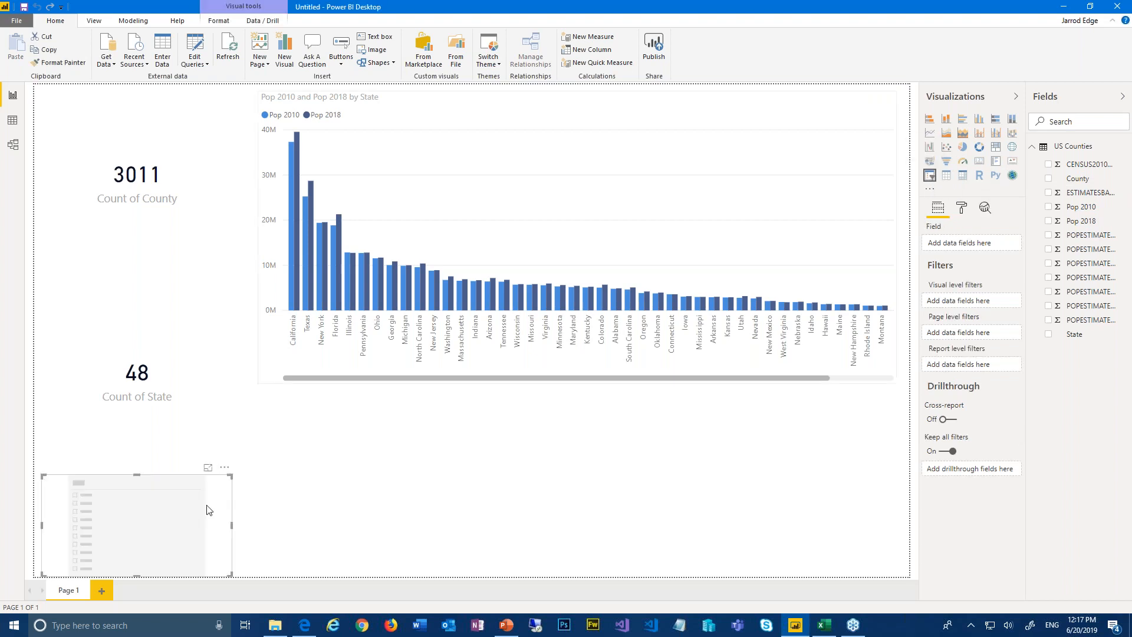
left_click_drag(164, 514, 394, 439)
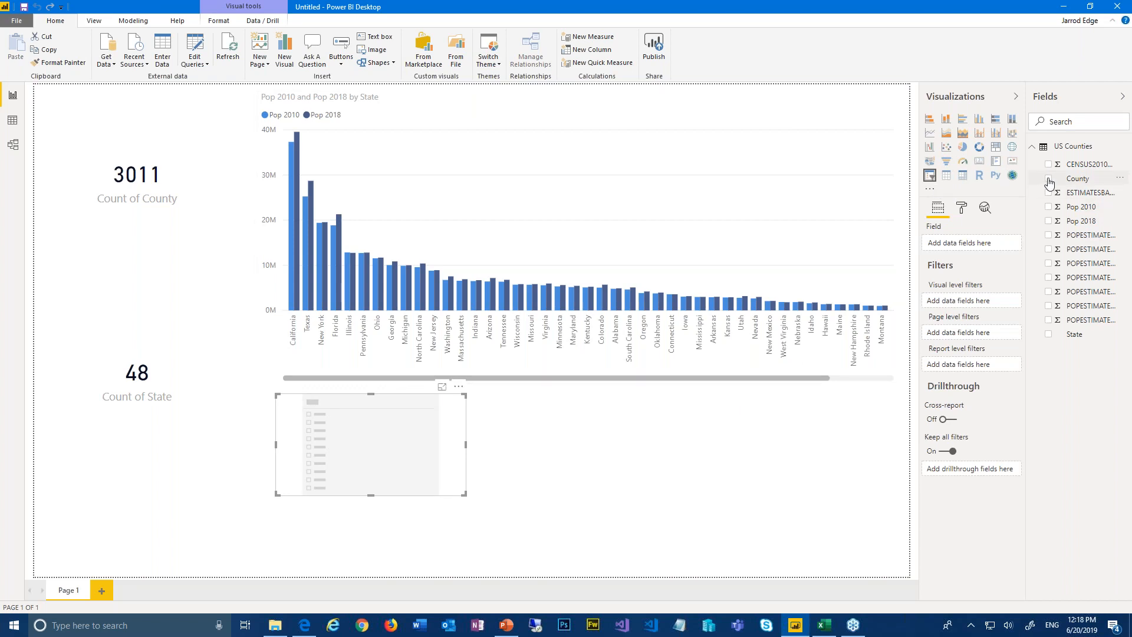
left_click(1047, 334)
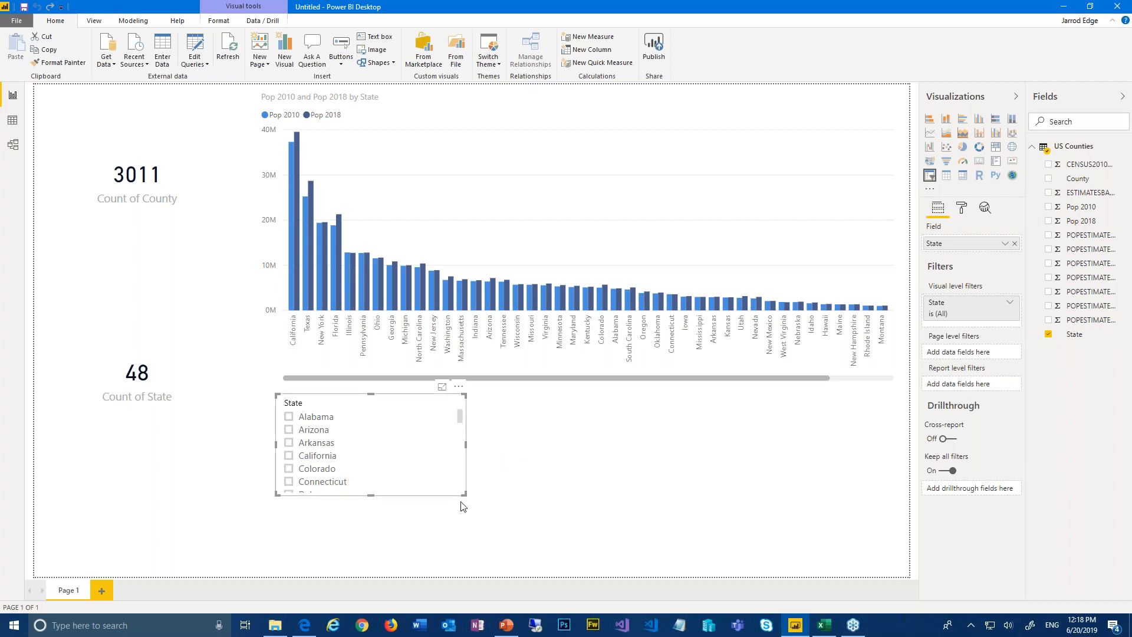
left_click_drag(465, 495, 503, 546)
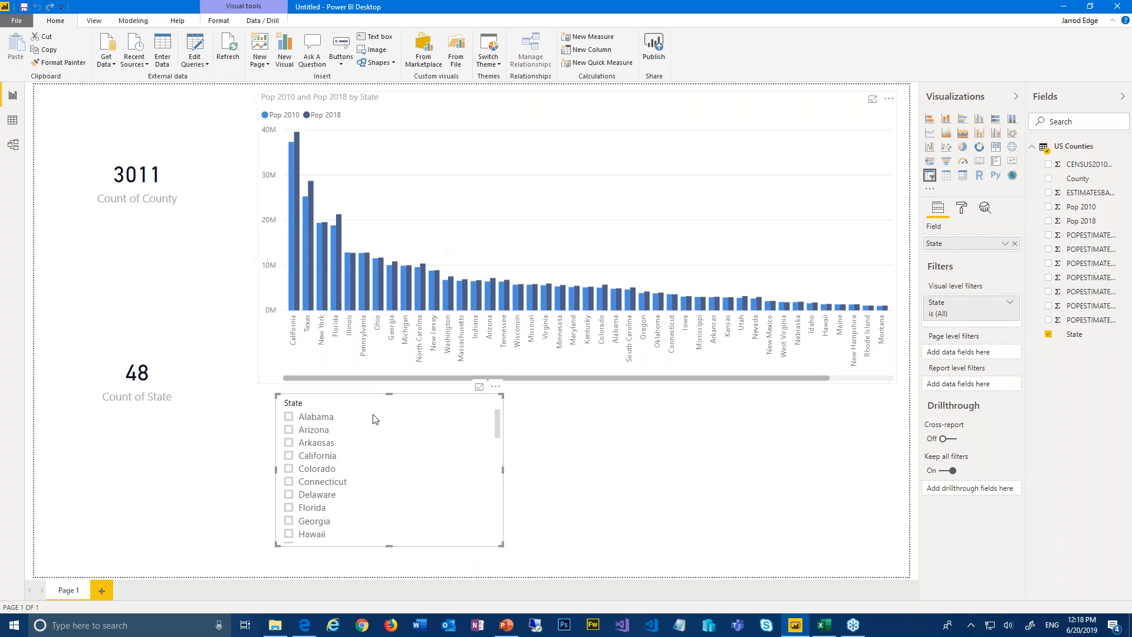
Filter the report to Arkansas with the State slicer and expand its Items, Slicer header and Selection controls formatting options.
left_click(289, 416)
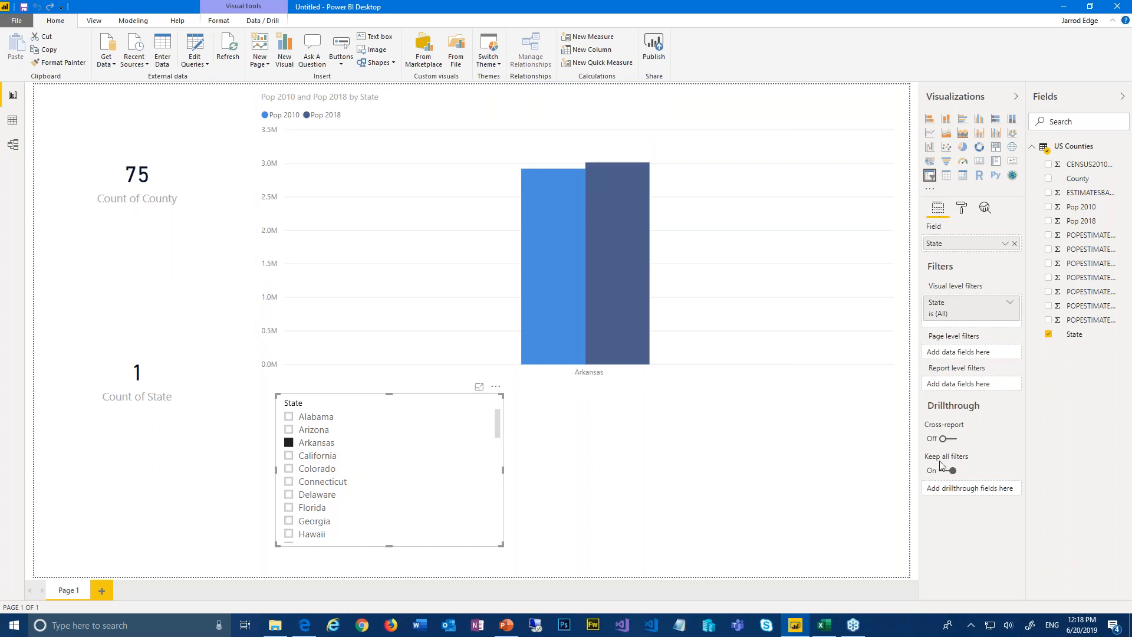
left_click(963, 211)
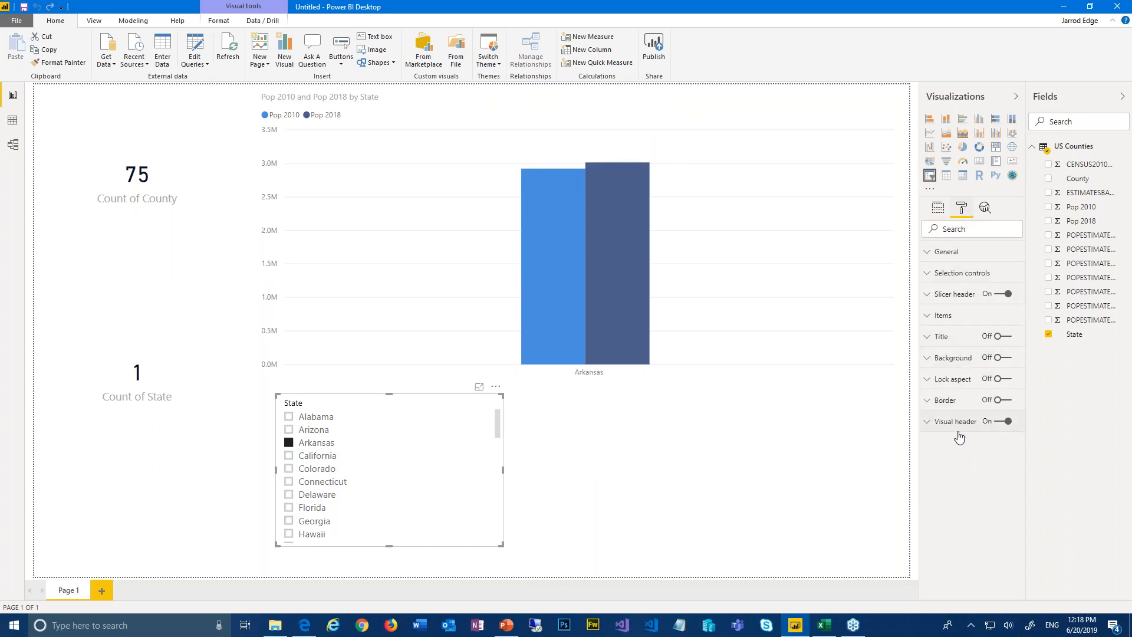
left_click(928, 317)
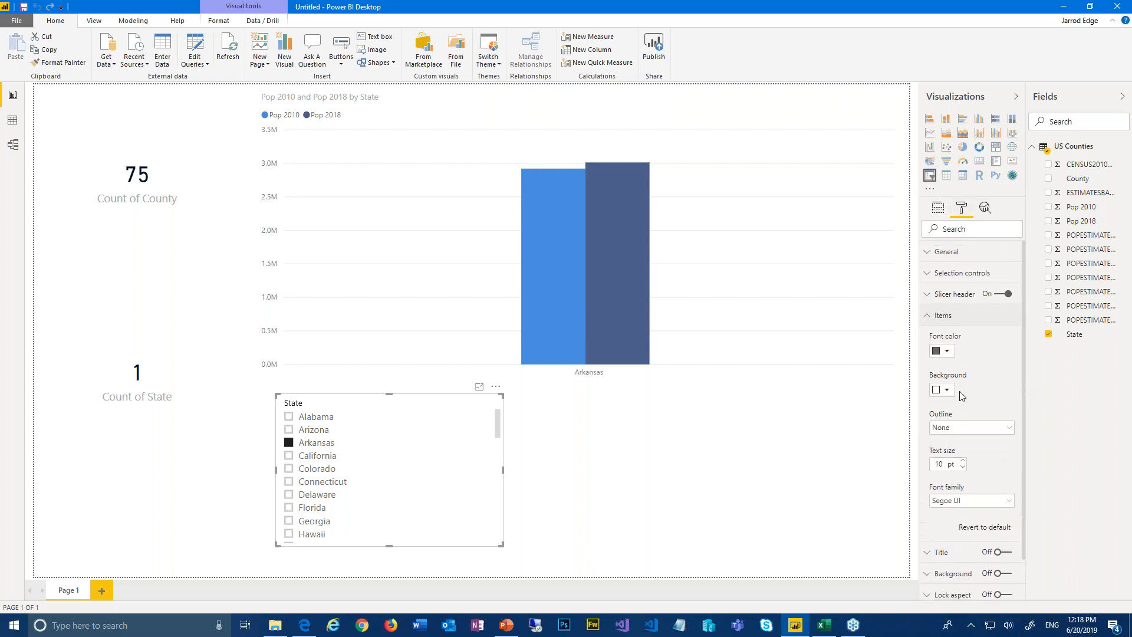
left_click(926, 296)
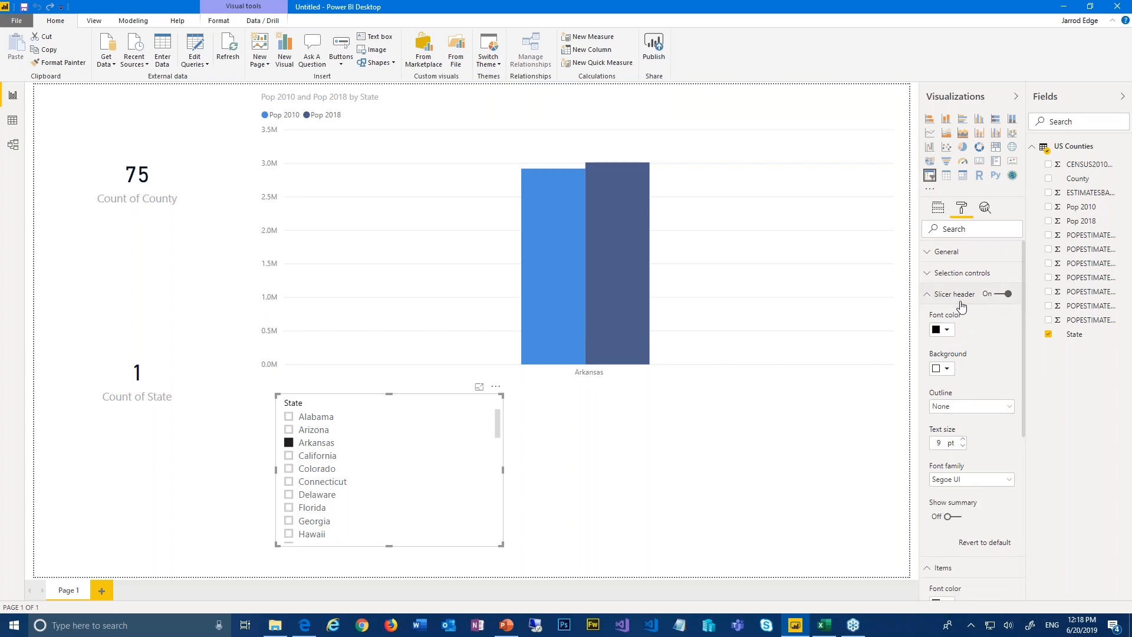
left_click(991, 278)
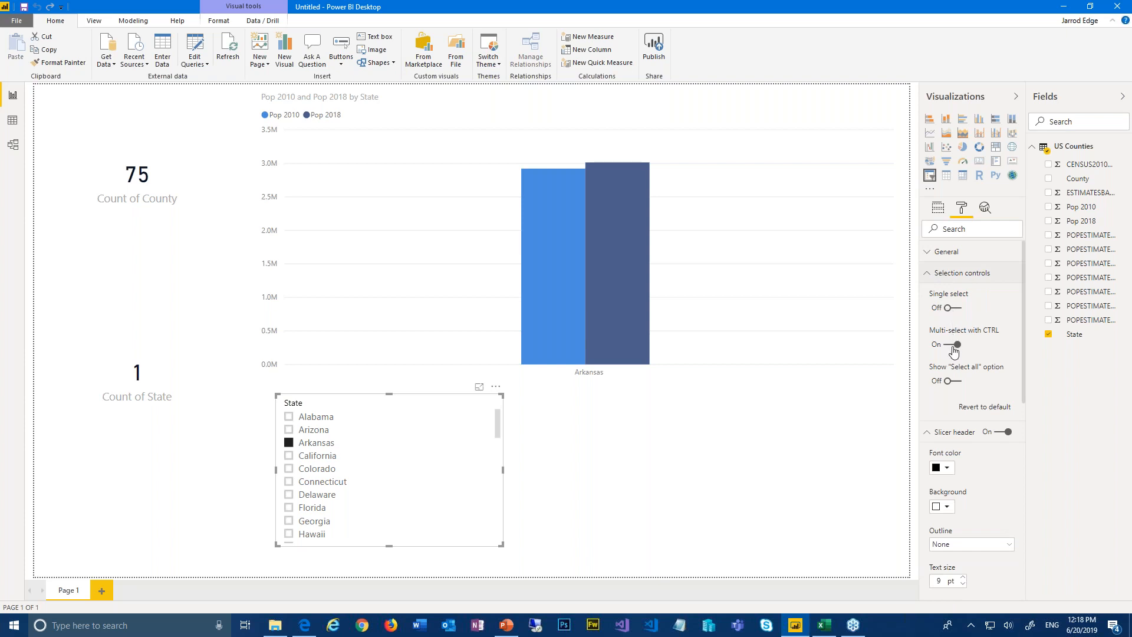
Keep the State slicer on multi-select with the "Select all" option shown, and add Colorado to the selected states.
left_click(952, 308)
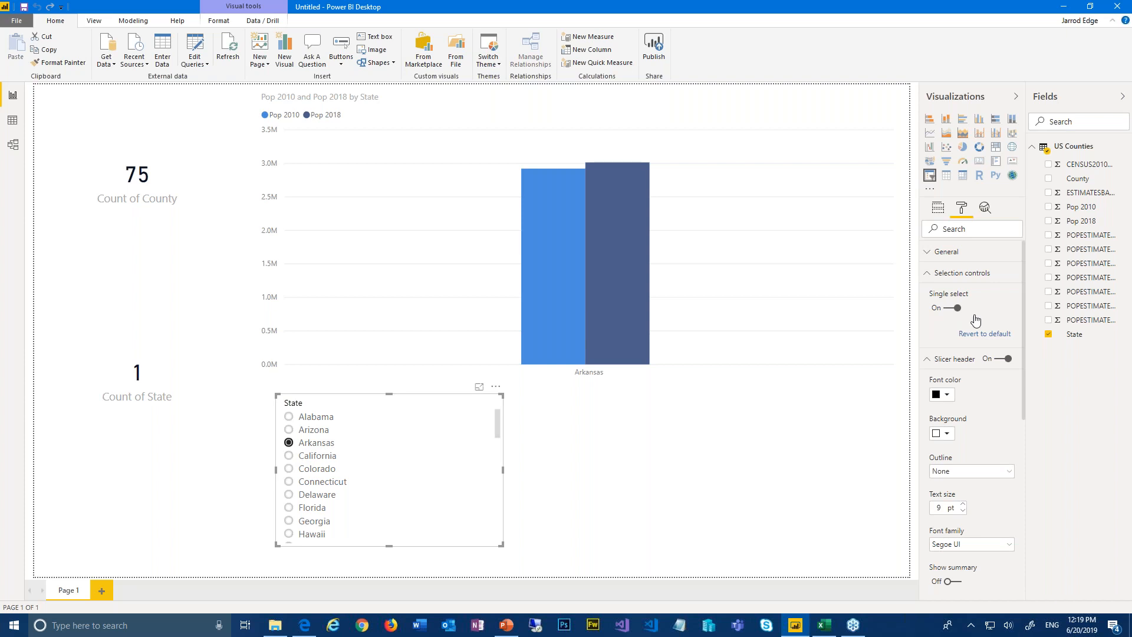
left_click(957, 308)
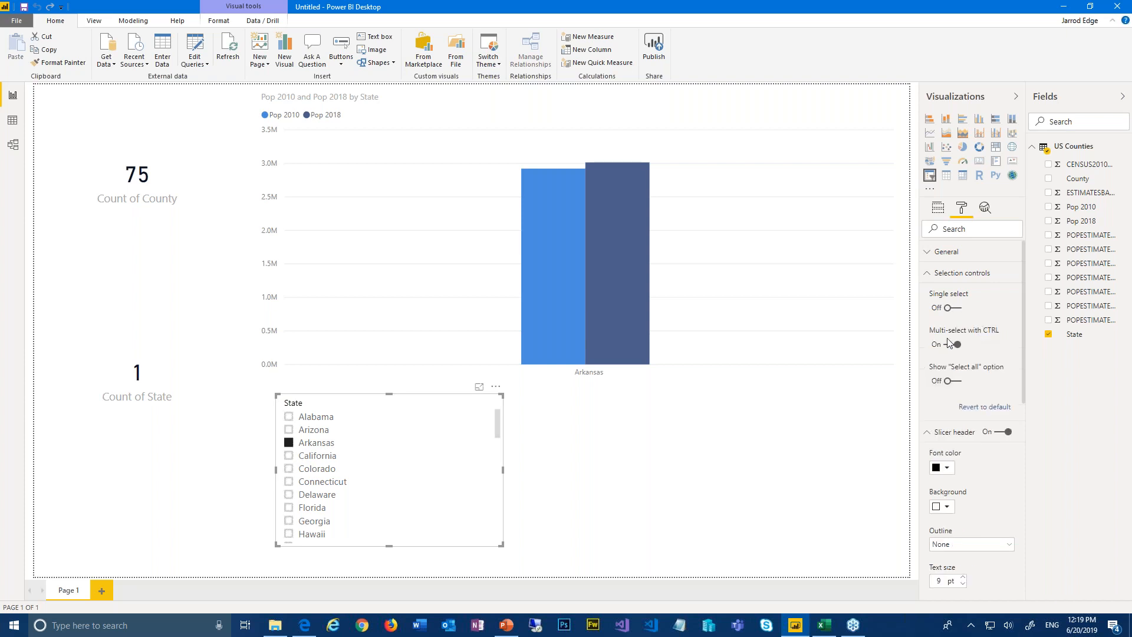
left_click(961, 382)
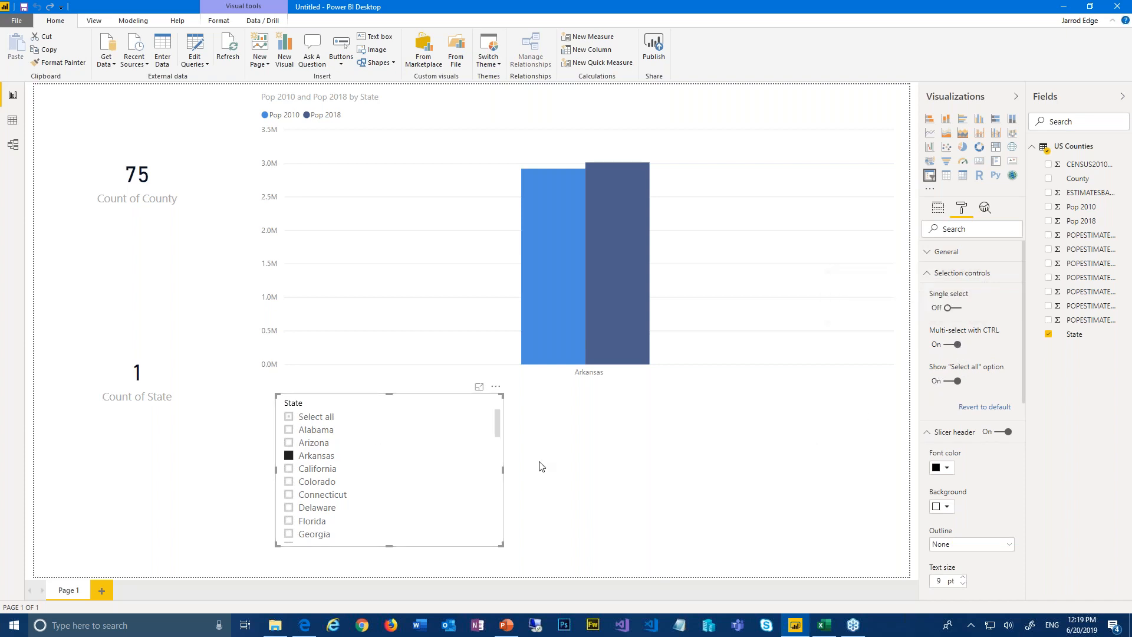
left_click(302, 487, "ctrl")
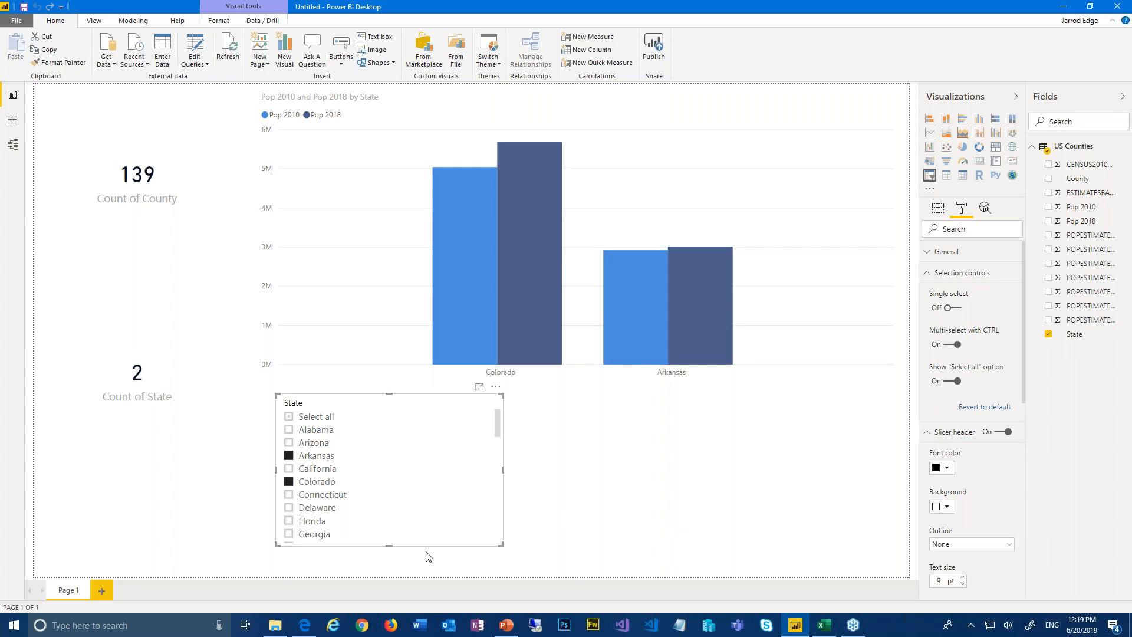
Rename the report page to Counties.
double_click(74, 591)
type("Counties")
key("Return")
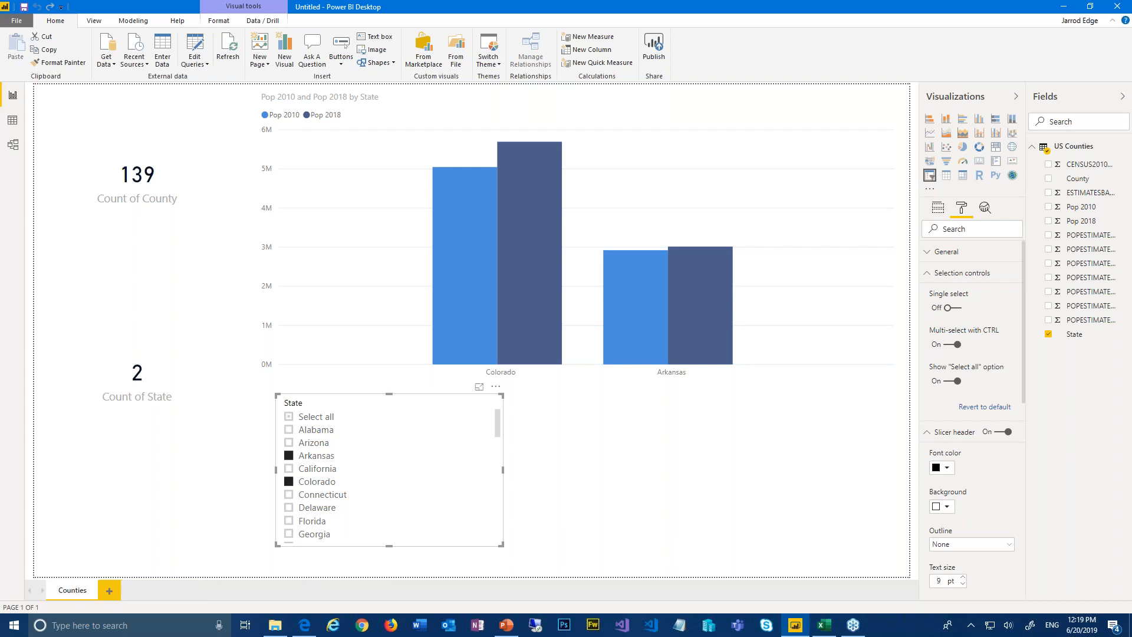
Add a second, blank report page and return to the Counties page.
left_click(108, 592)
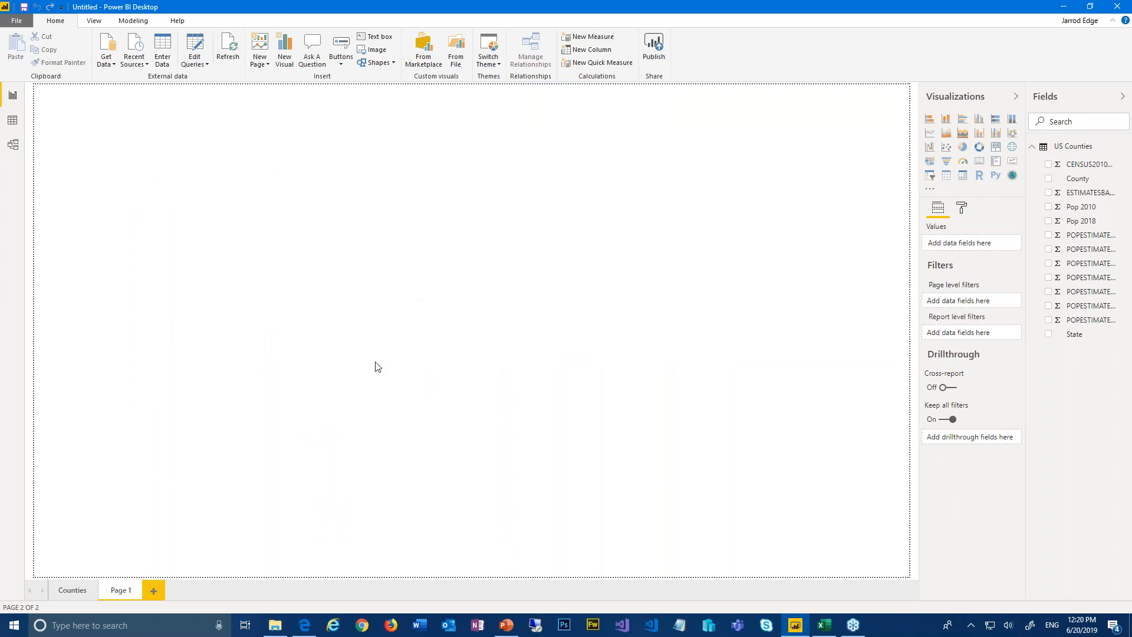
left_click(72, 590)
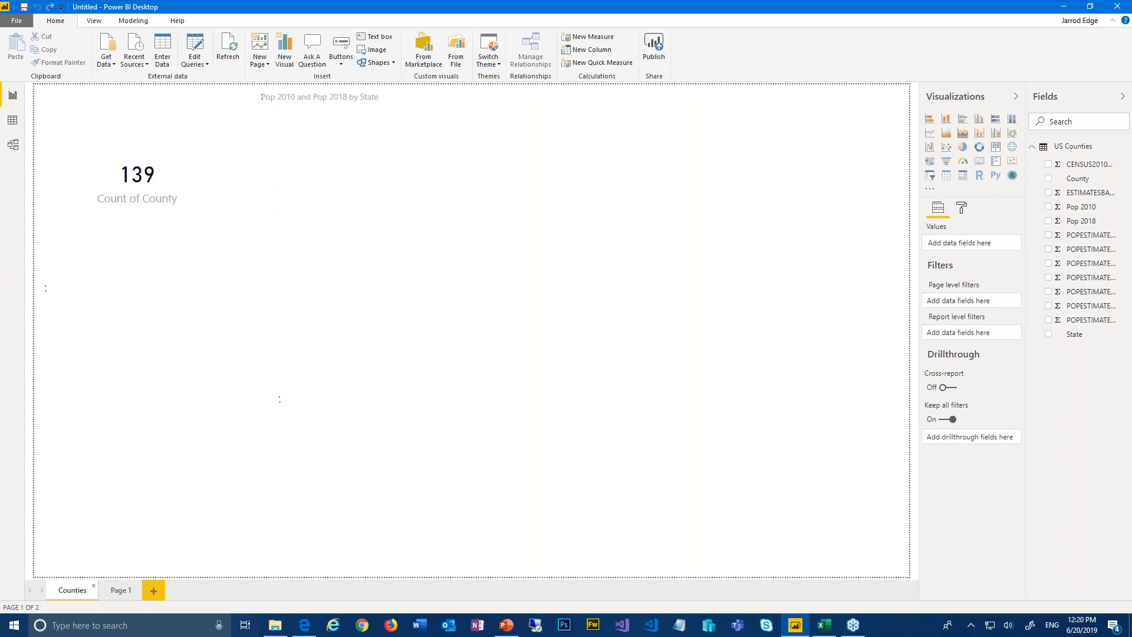
mouse_move(447, 346)
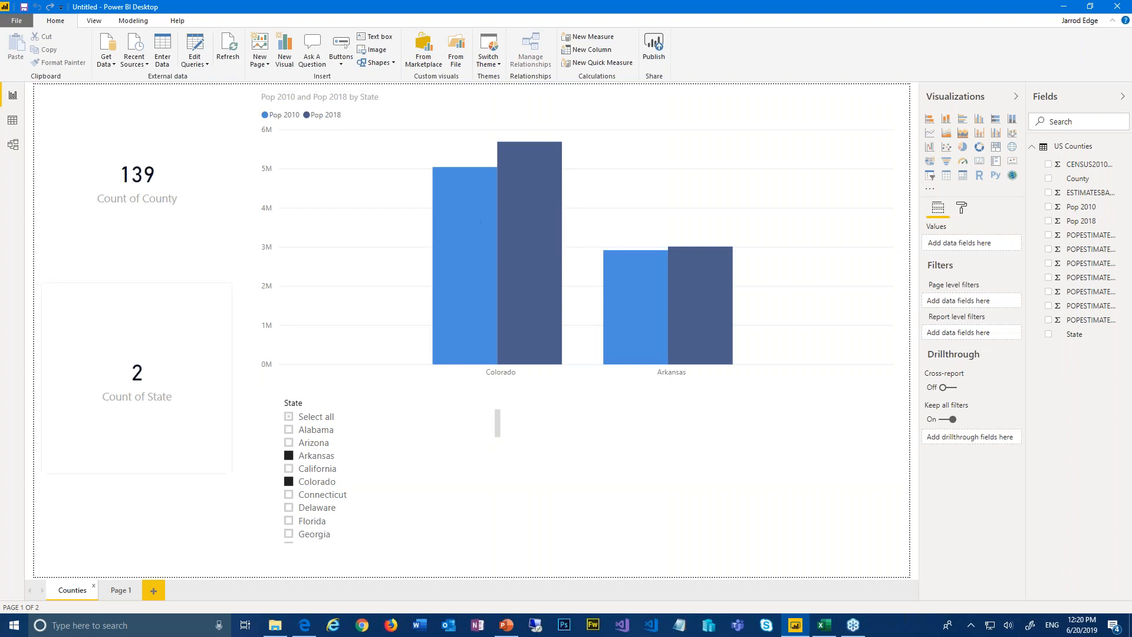
Start publishing the report, saving it as Demo3 in the Demo folder on the Desktop.
left_click(659, 51)
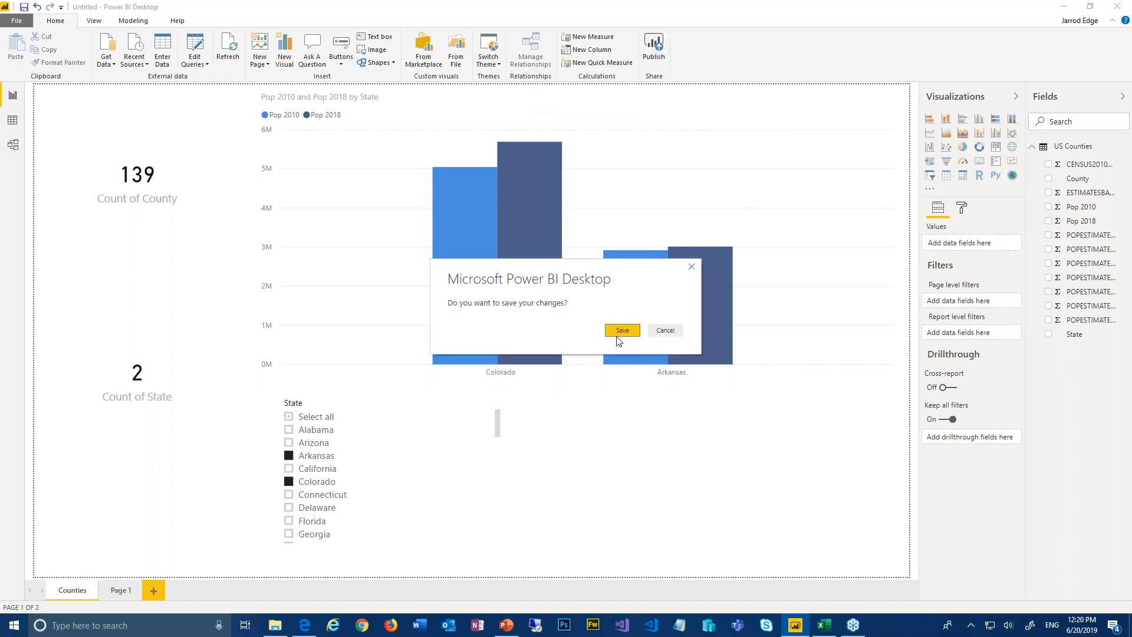
left_click(622, 330)
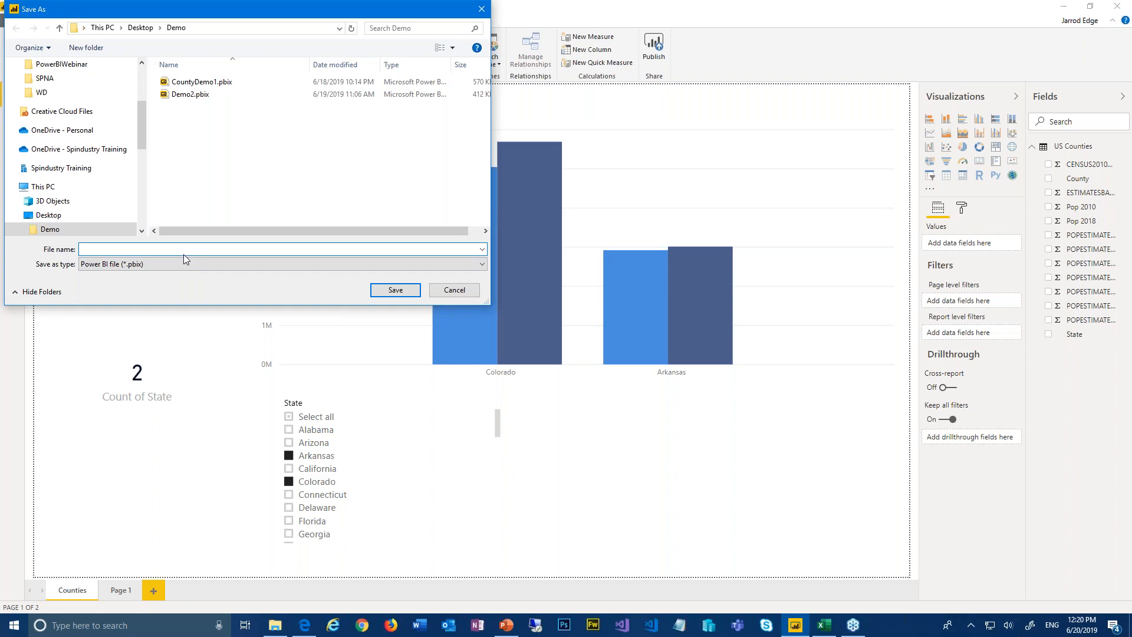
type("Demo3")
left_click(395, 289)
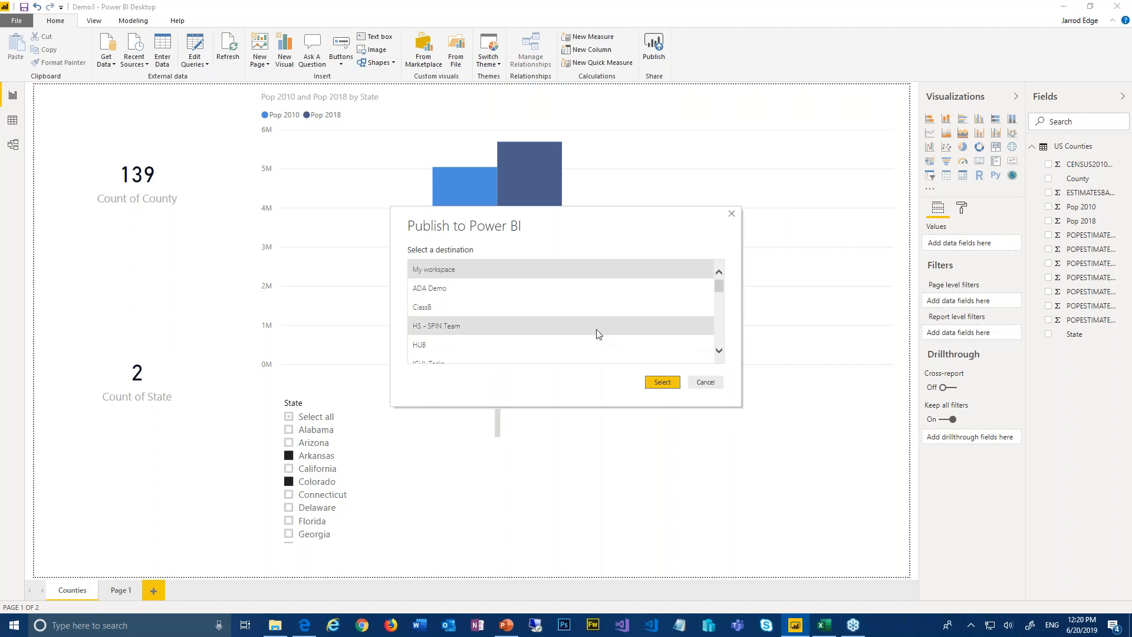
Publish the Demo3 report to the PBI Demo Space workspace and dismiss the publishing dialog.
scroll(546, 320, "down", 1)
scroll(543, 319, "down", 4)
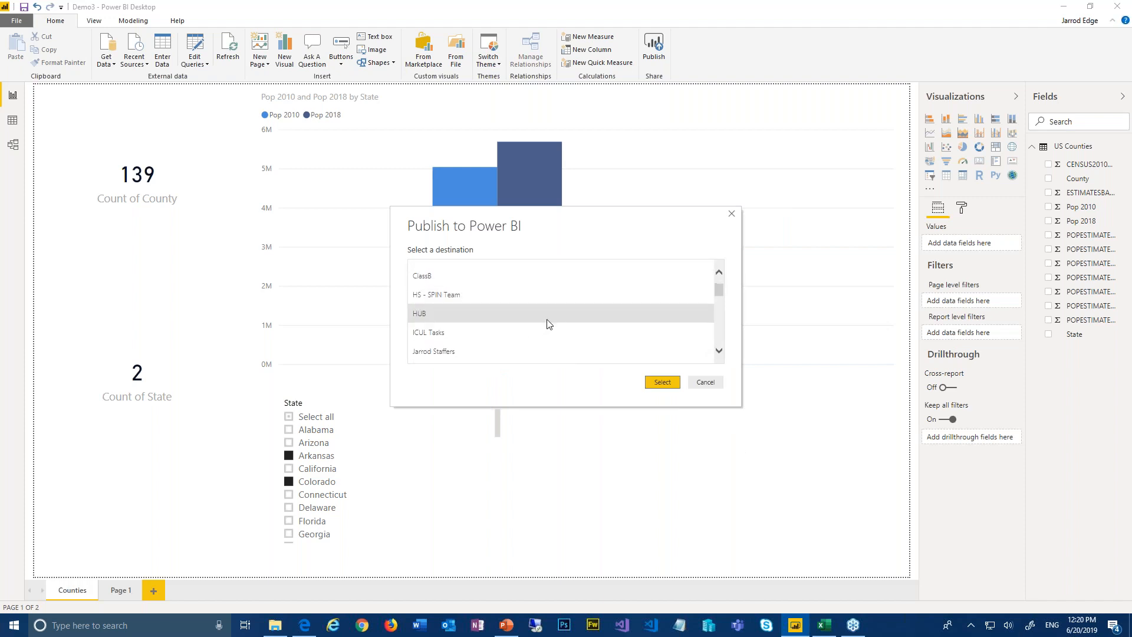
scroll(546, 319, "up", 5)
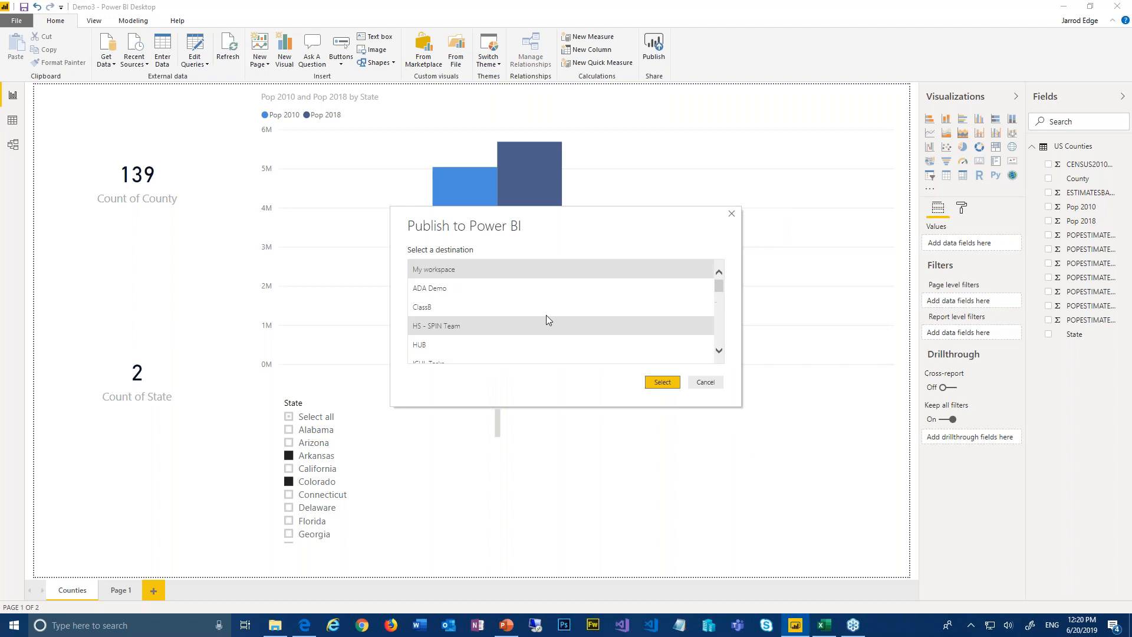
scroll(522, 306, "down", 4)
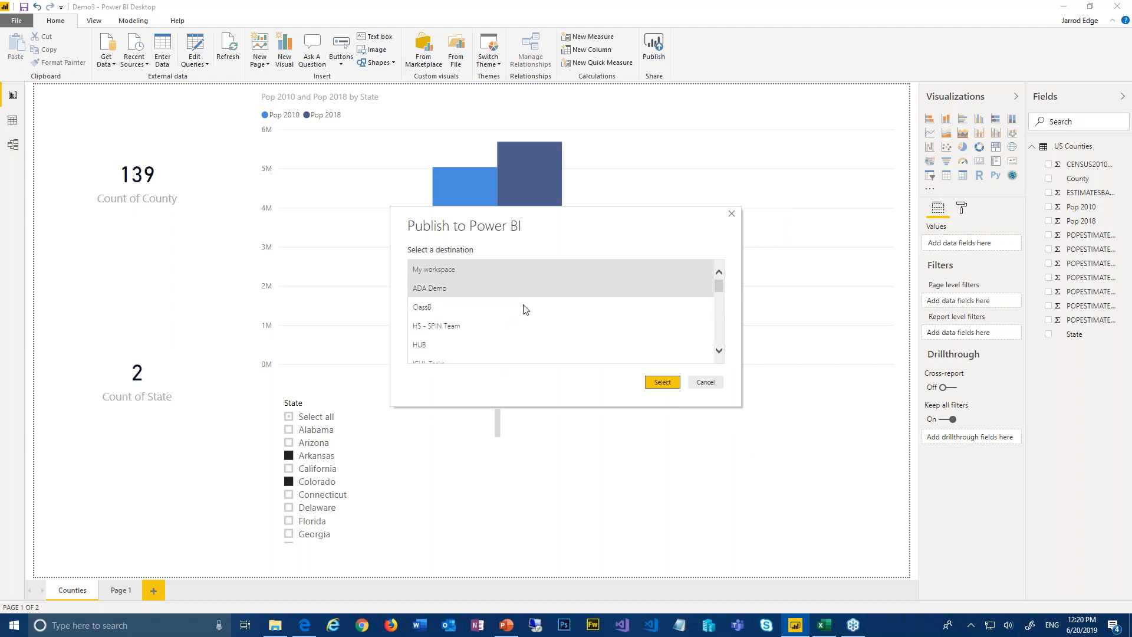
scroll(529, 319, "down", 4)
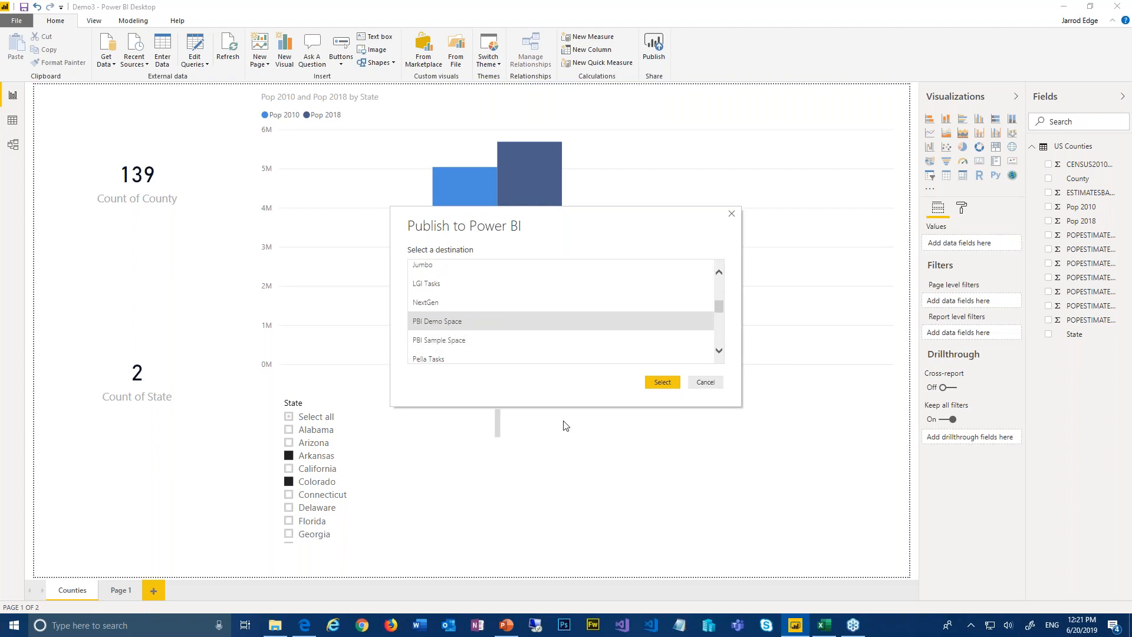
left_click(661, 382)
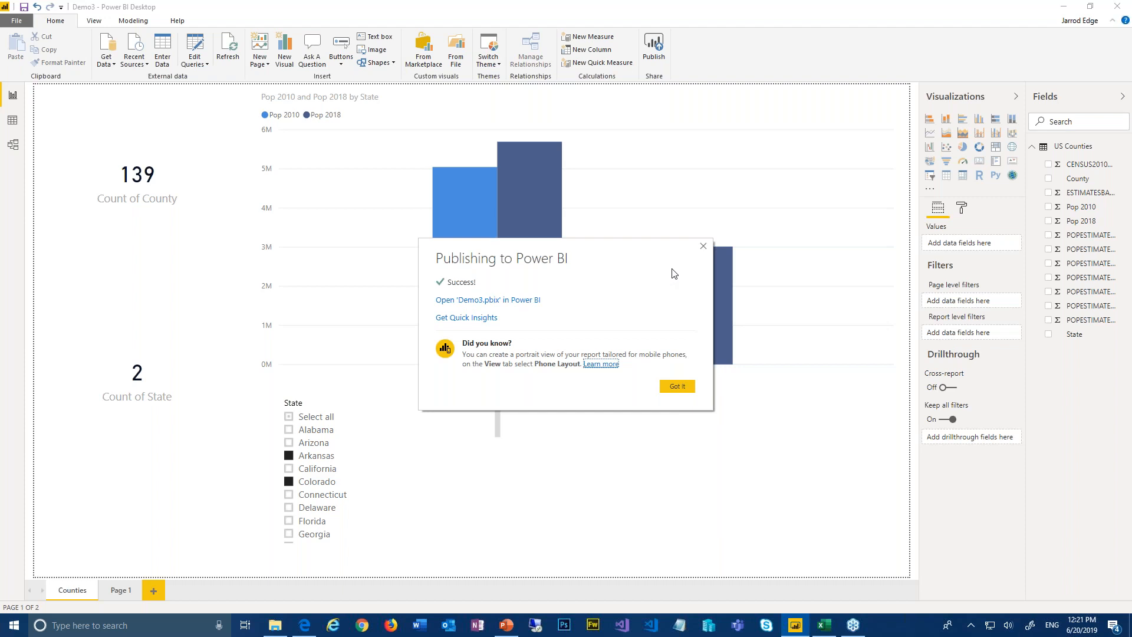
left_click(704, 246)
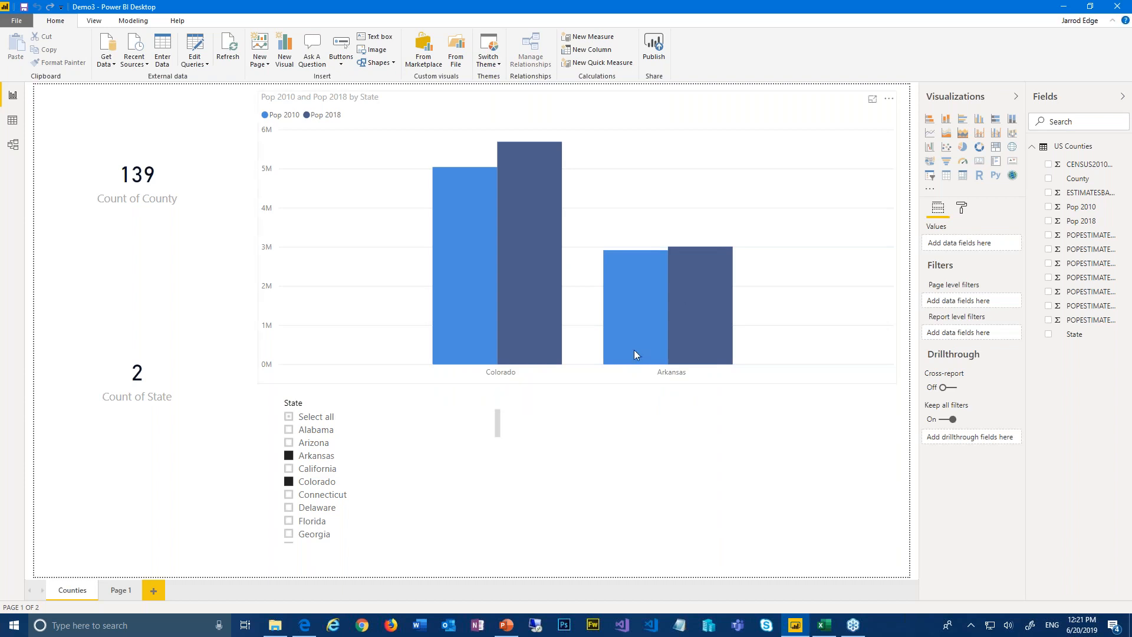
Add a question visual to the Counties page and ask "State 2018".
mouse_move(634, 349)
left_click(310, 61)
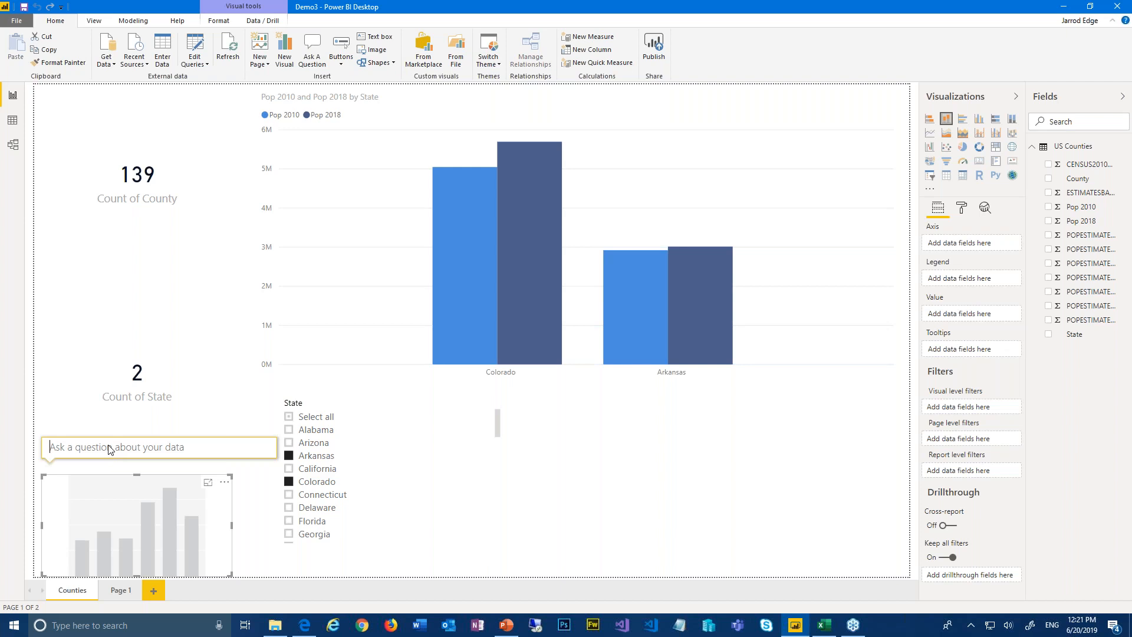
type("State")
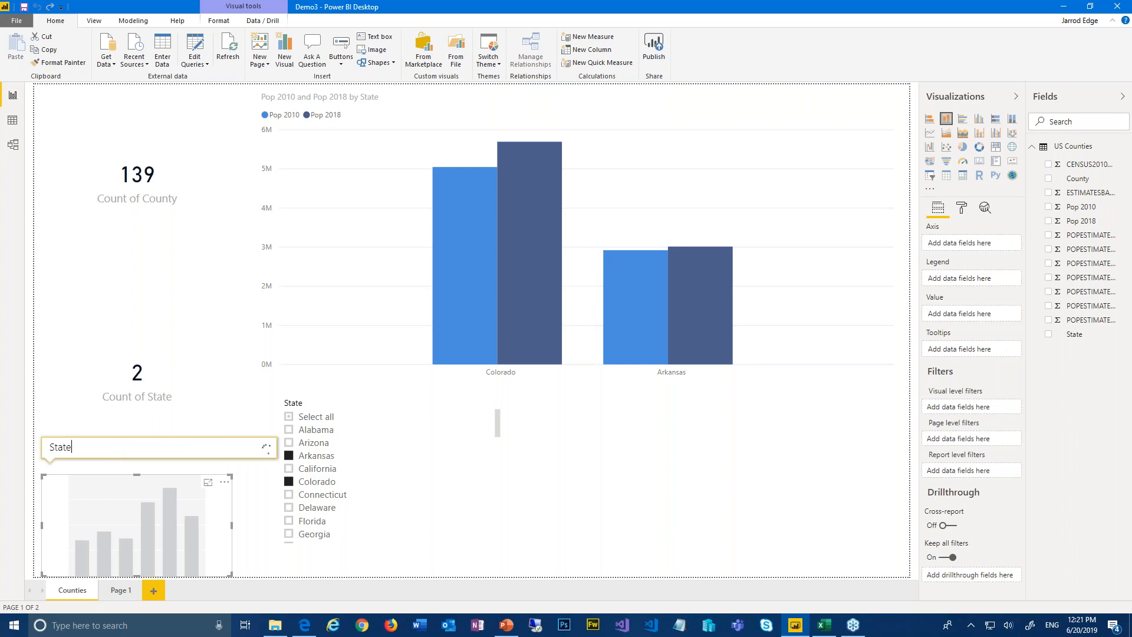
type(" 2018")
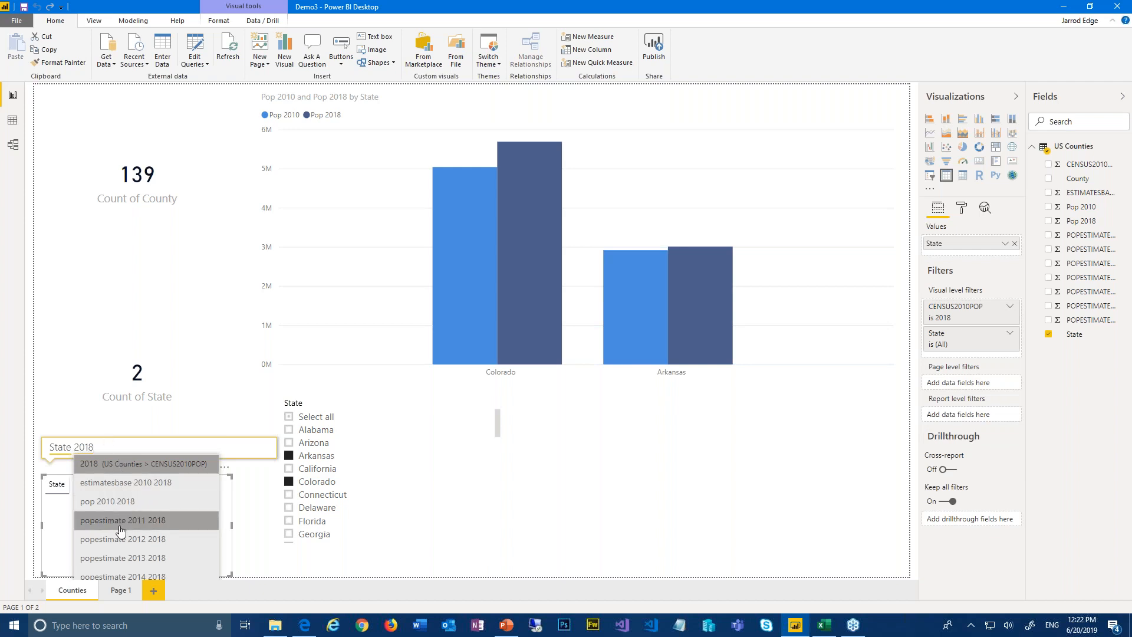
left_click(143, 445)
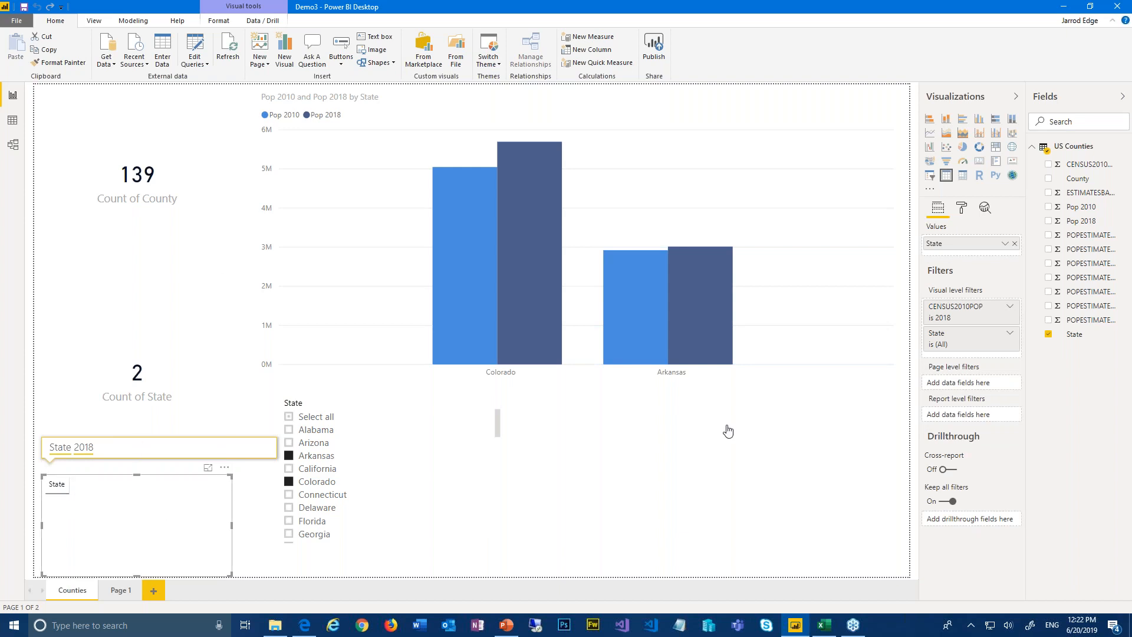
left_click(652, 440)
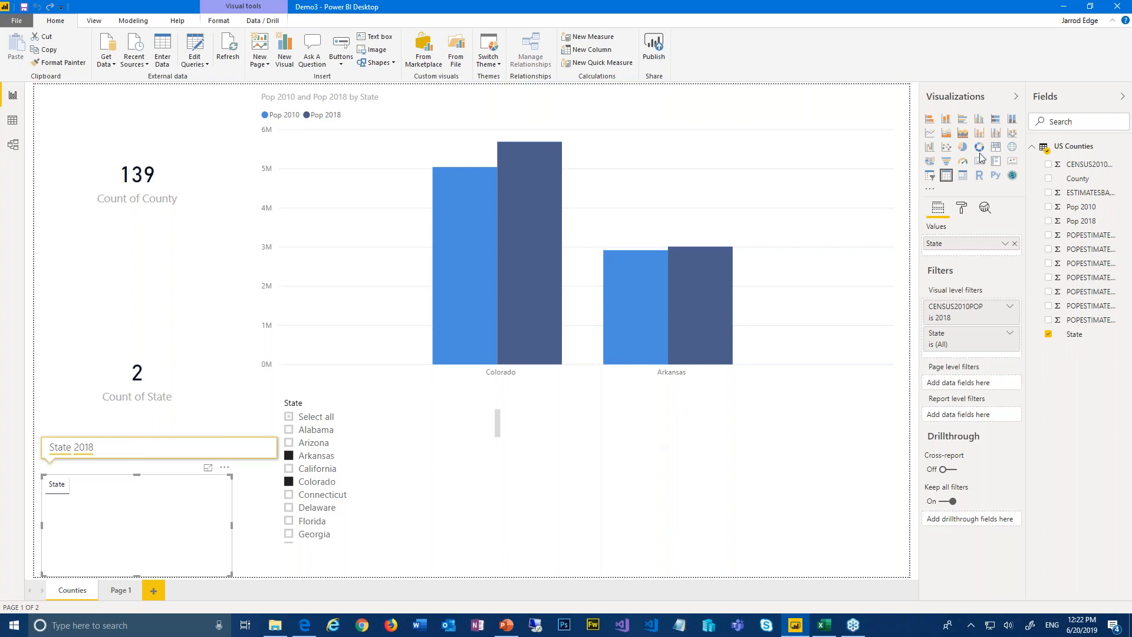
Switch to the Power BI service in Edge and open the PBI Demo Space workspace.
left_click(1061, 7)
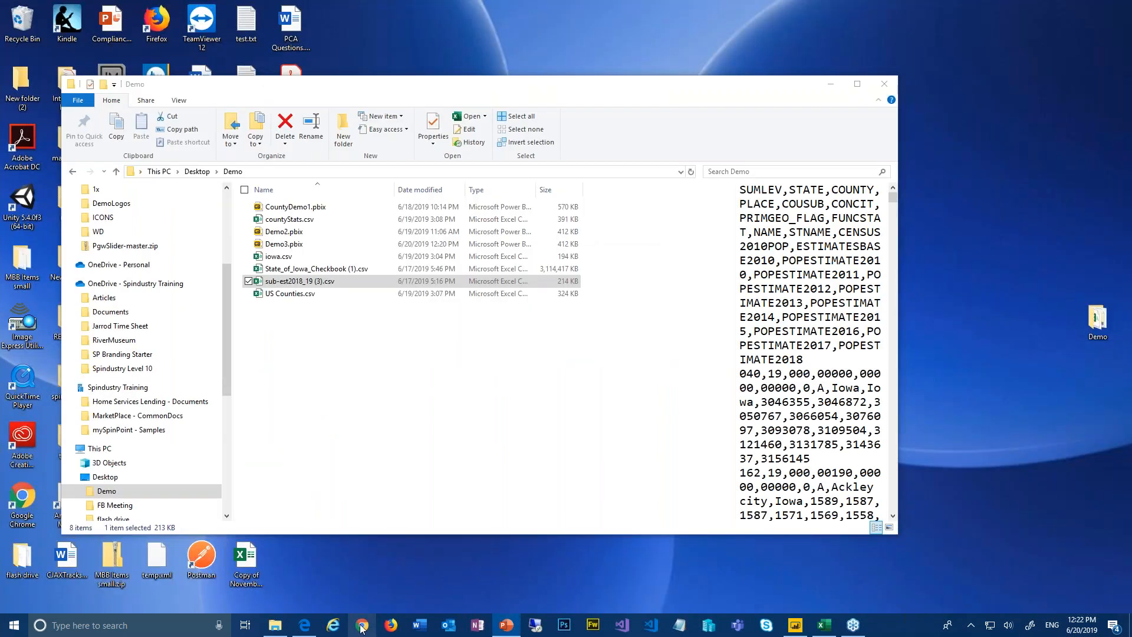
left_click(312, 624)
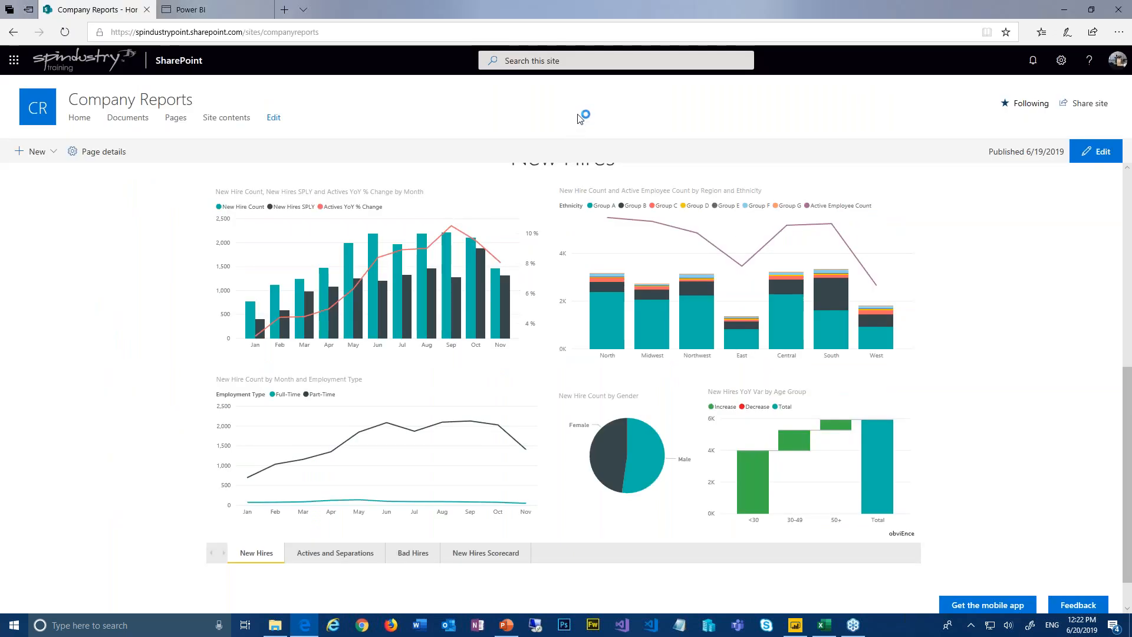
left_click(1064, 8)
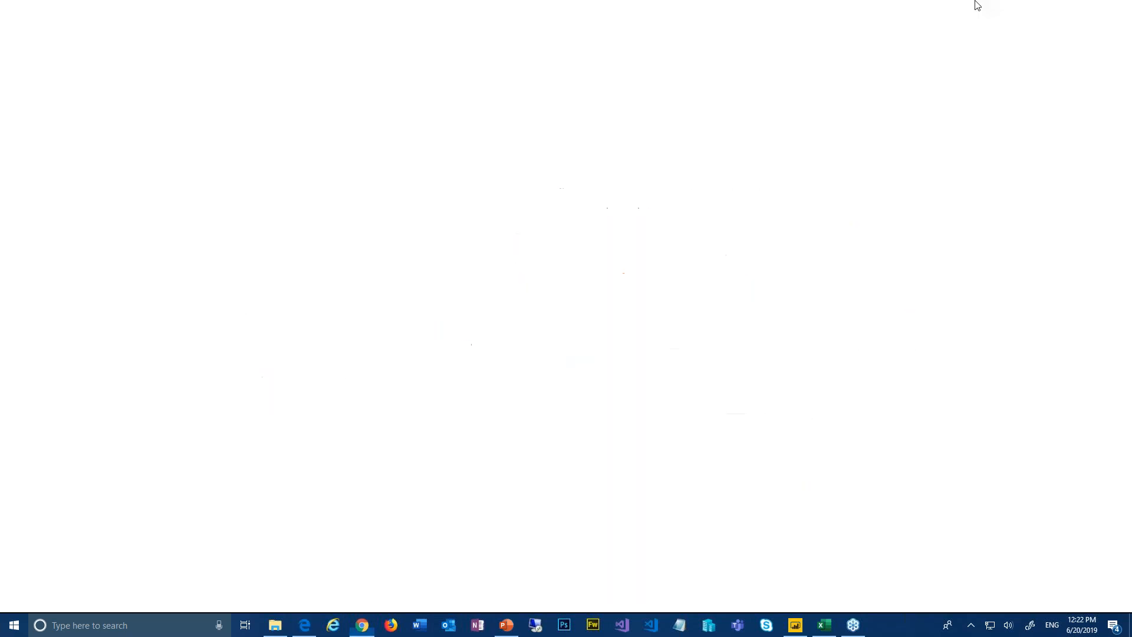
left_click(303, 629)
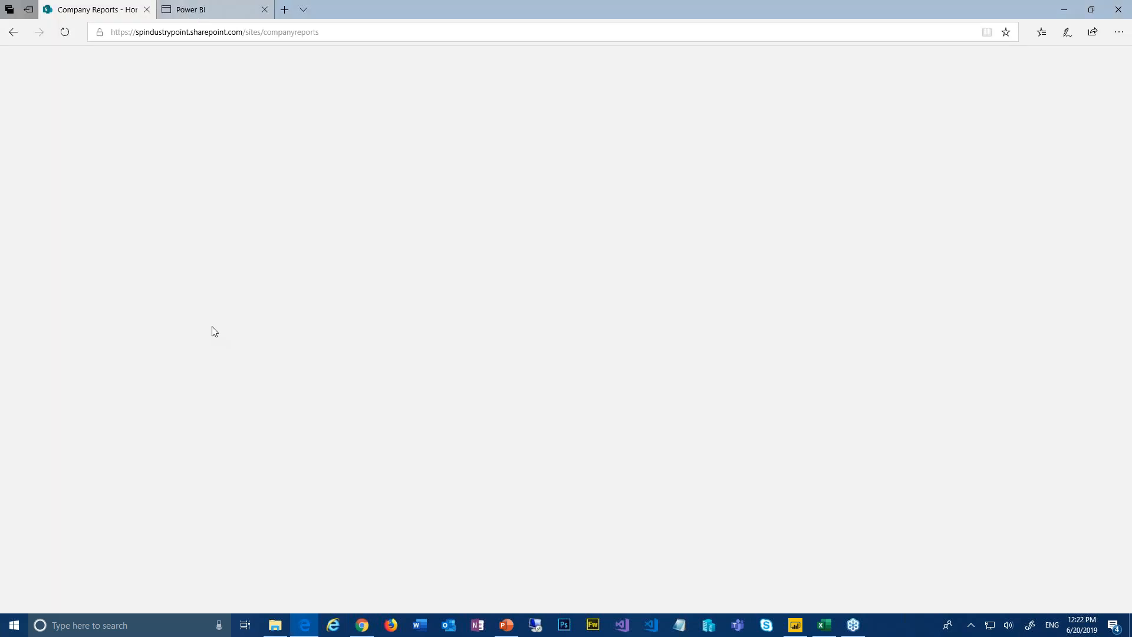
left_click(206, 10)
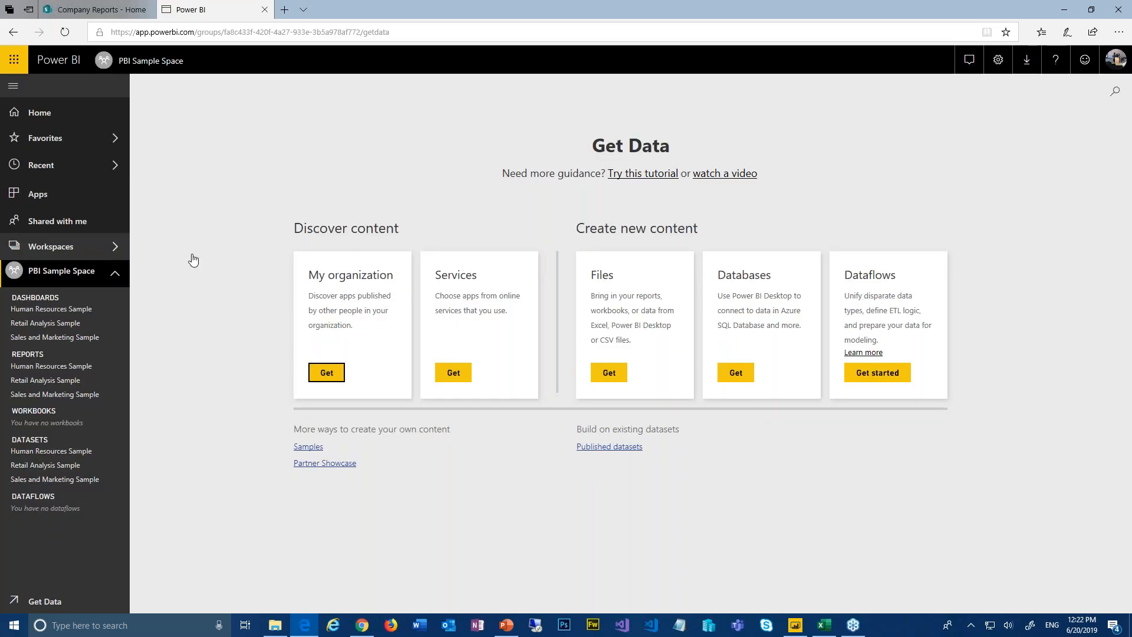
scroll(190, 481, "down", 1)
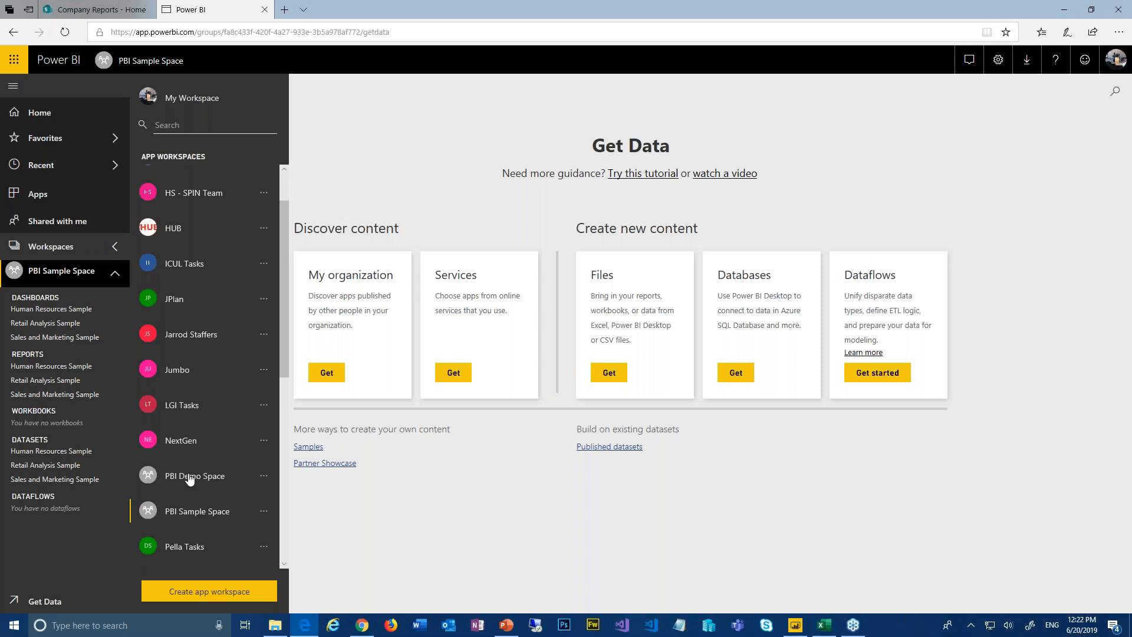
left_click(189, 478)
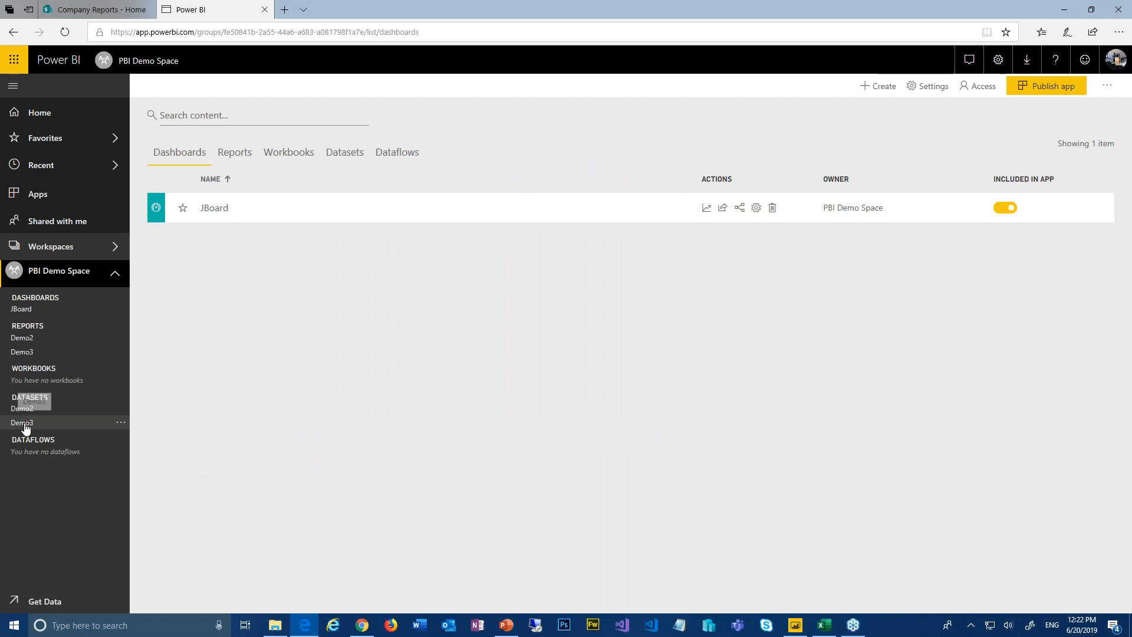
Start a report from the Demo3 dataset with a card showing the distinct count of County.
left_click(25, 427)
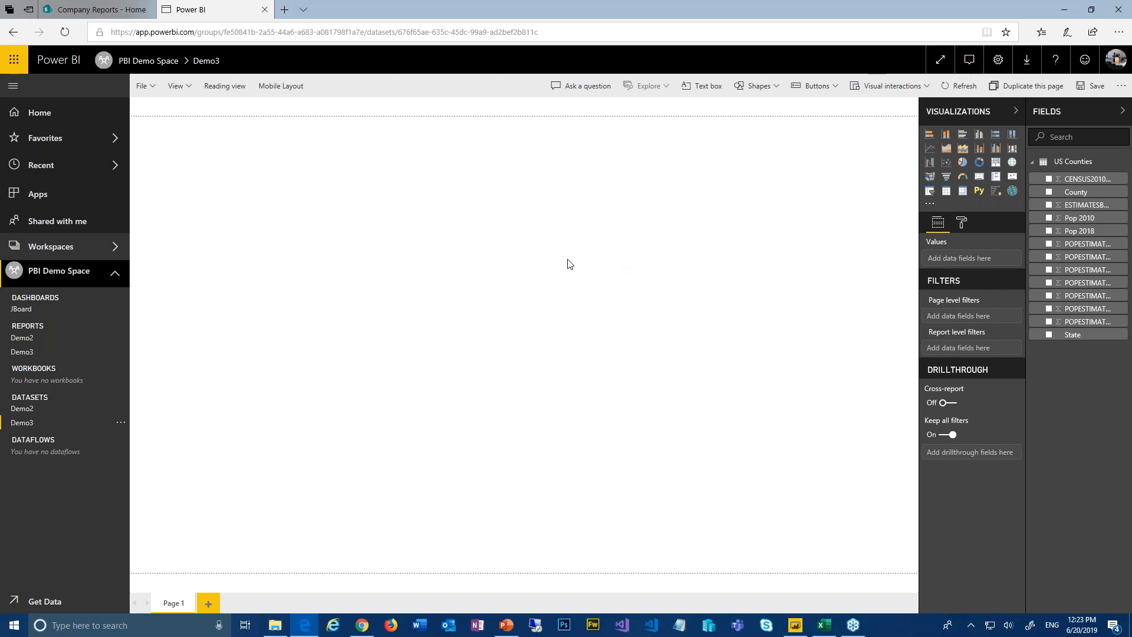
left_click(1051, 192)
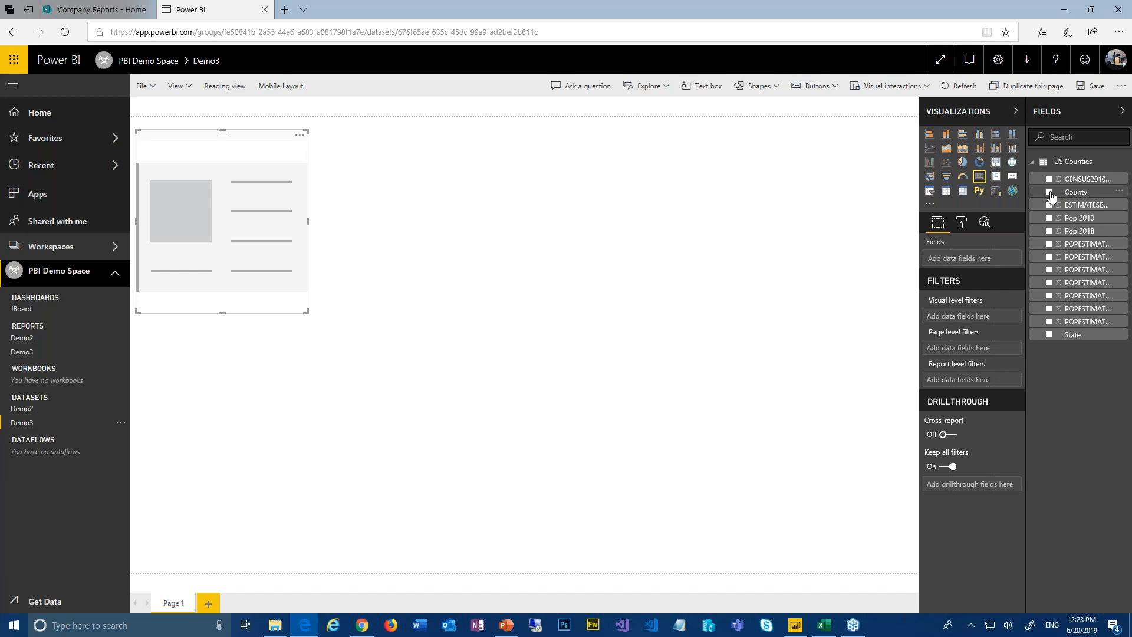
left_click(1050, 193)
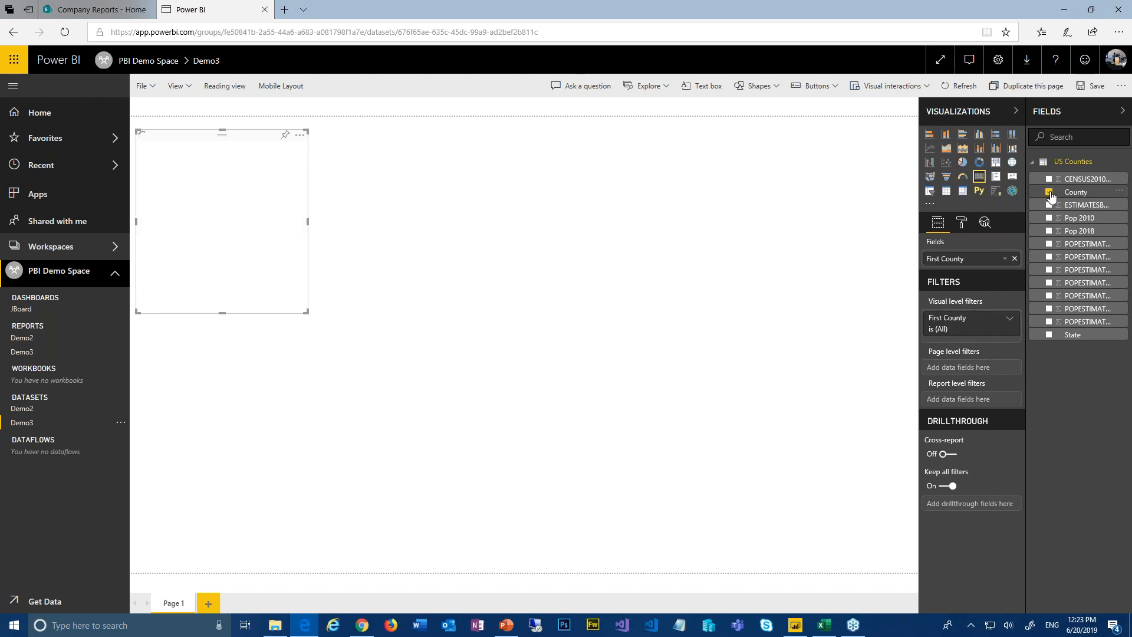
left_click(1005, 261)
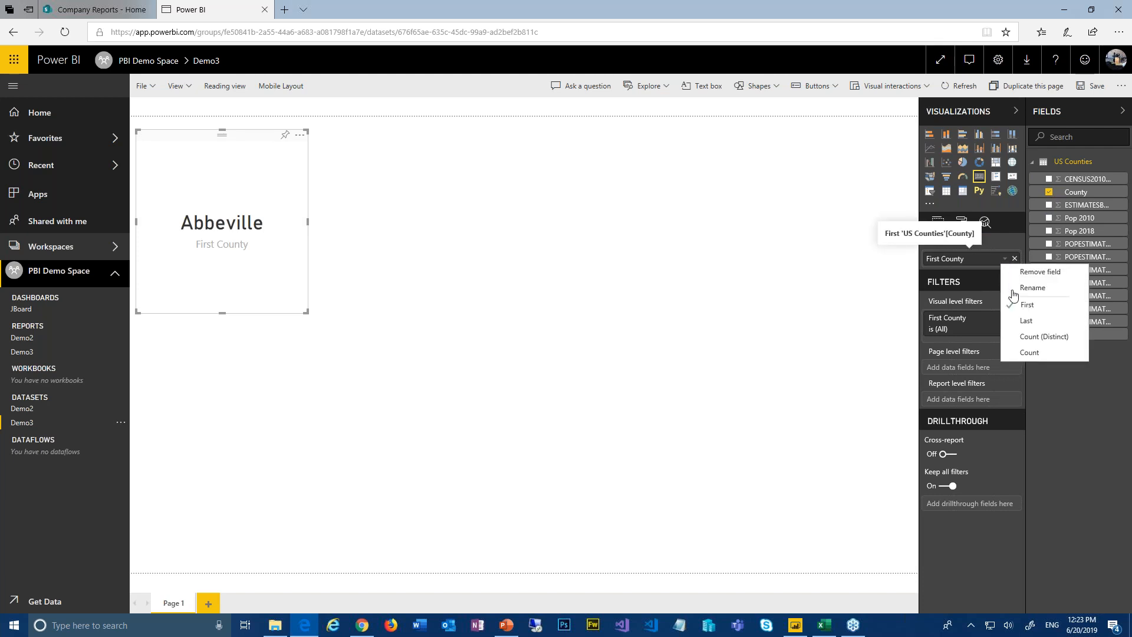
left_click(1037, 341)
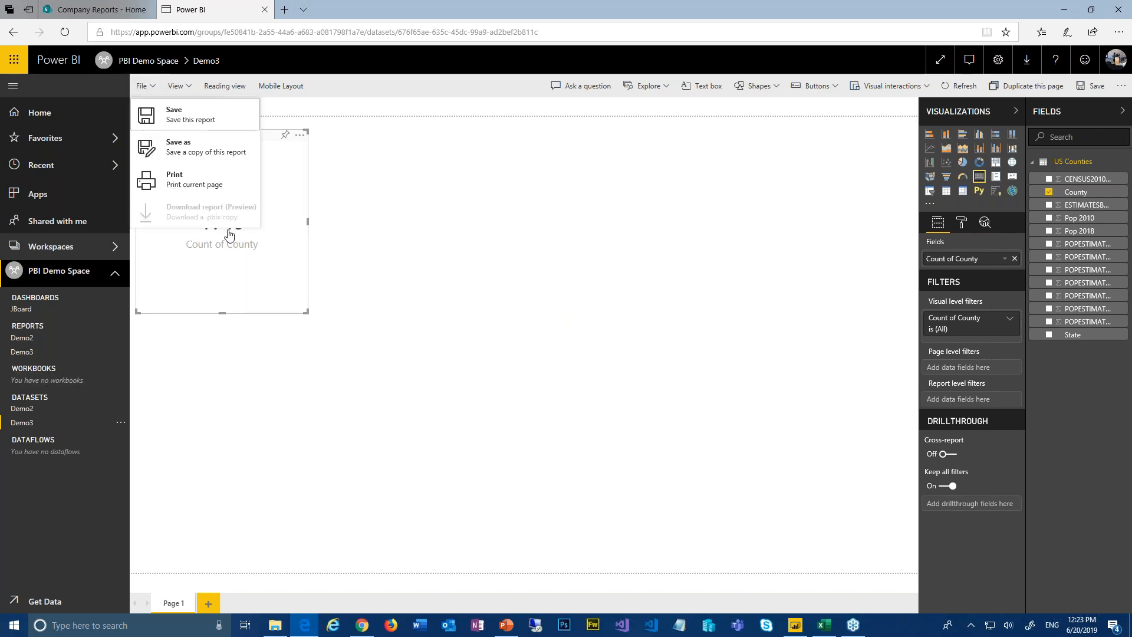
Open the published Demo3 report, discarding the unsaved changes to the card report.
left_click(23, 353)
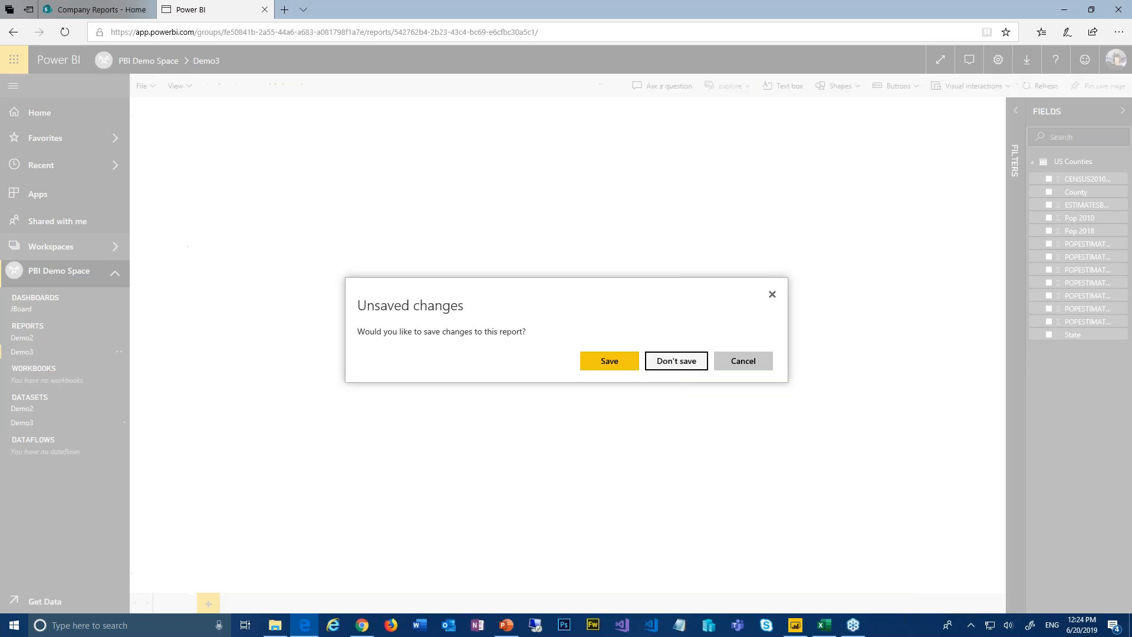
left_click(699, 367)
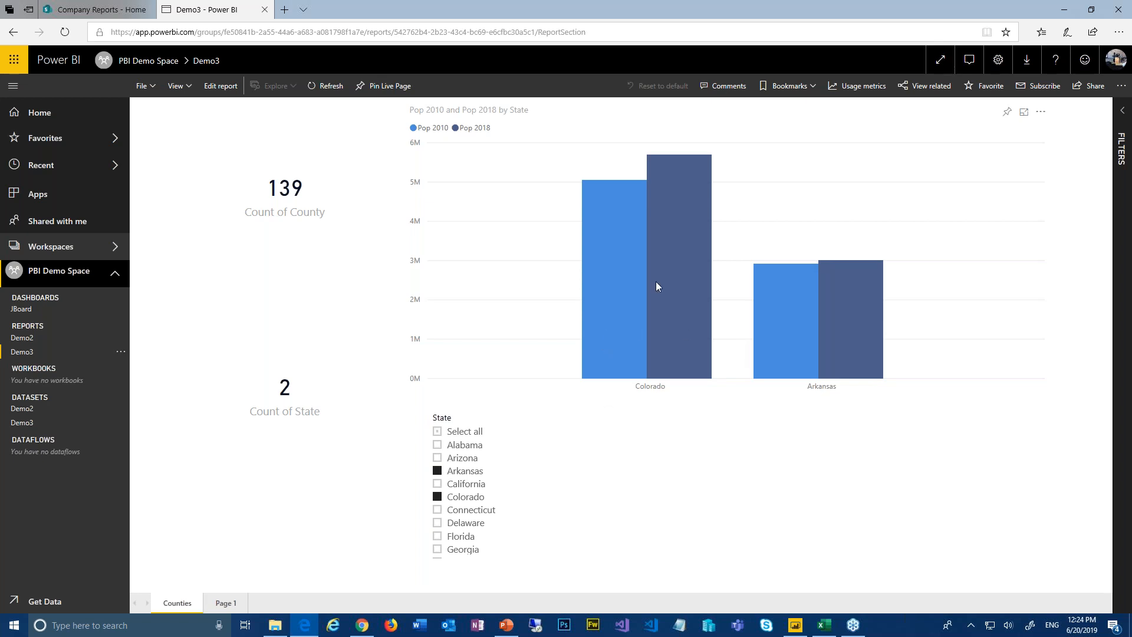
Pin the Pop 2010 and Pop 2018 by State chart to a new dashboard named New Board.
mouse_move(657, 270)
left_click(1008, 113)
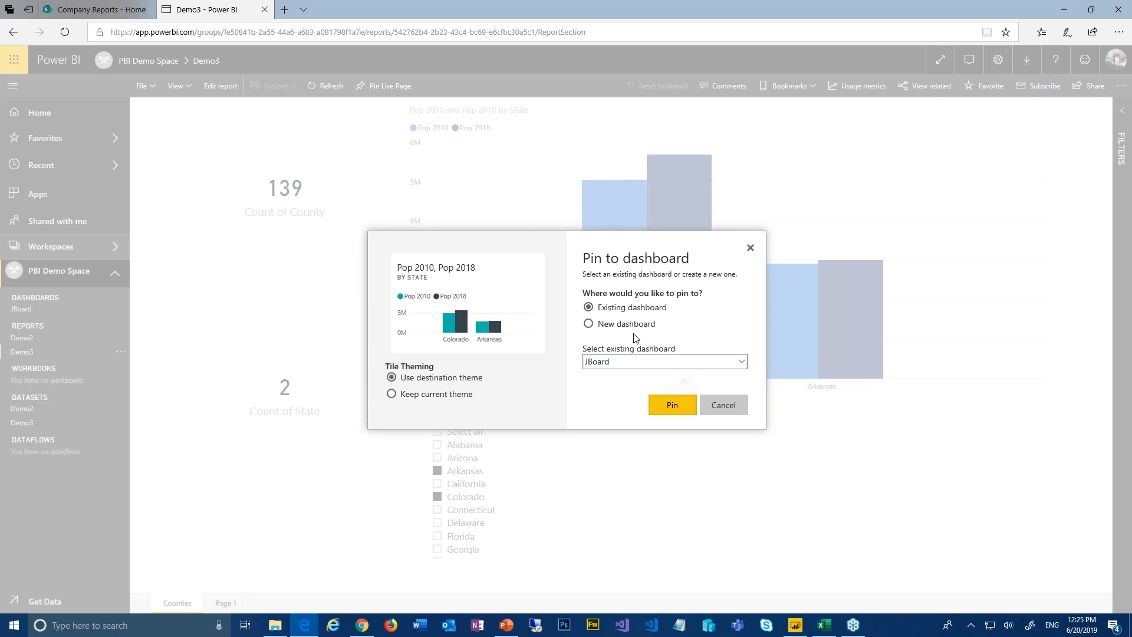
left_click(588, 326)
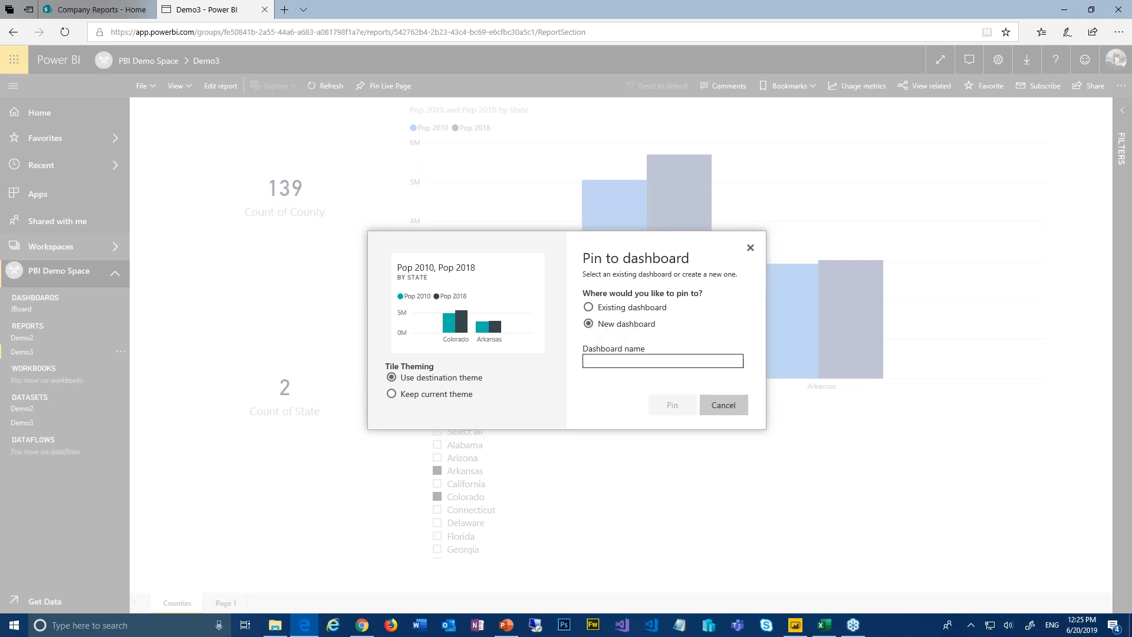
type("New Board")
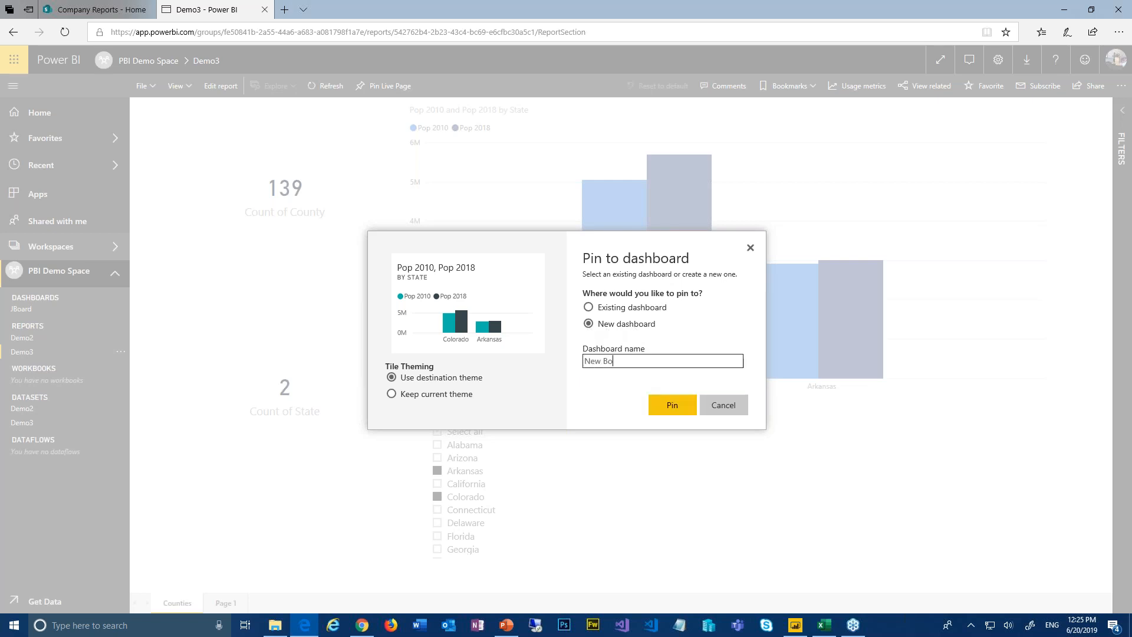
left_click(653, 405)
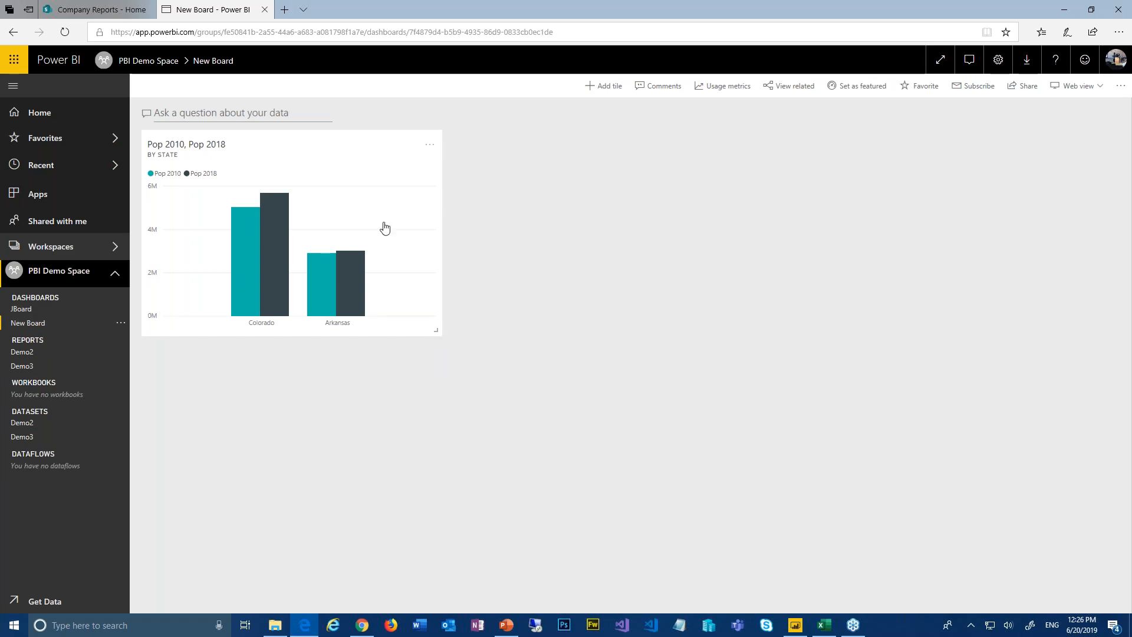
Enlarge the population chart tile on the New Board dashboard to fill most of the page.
left_click_drag(436, 331, 657, 484)
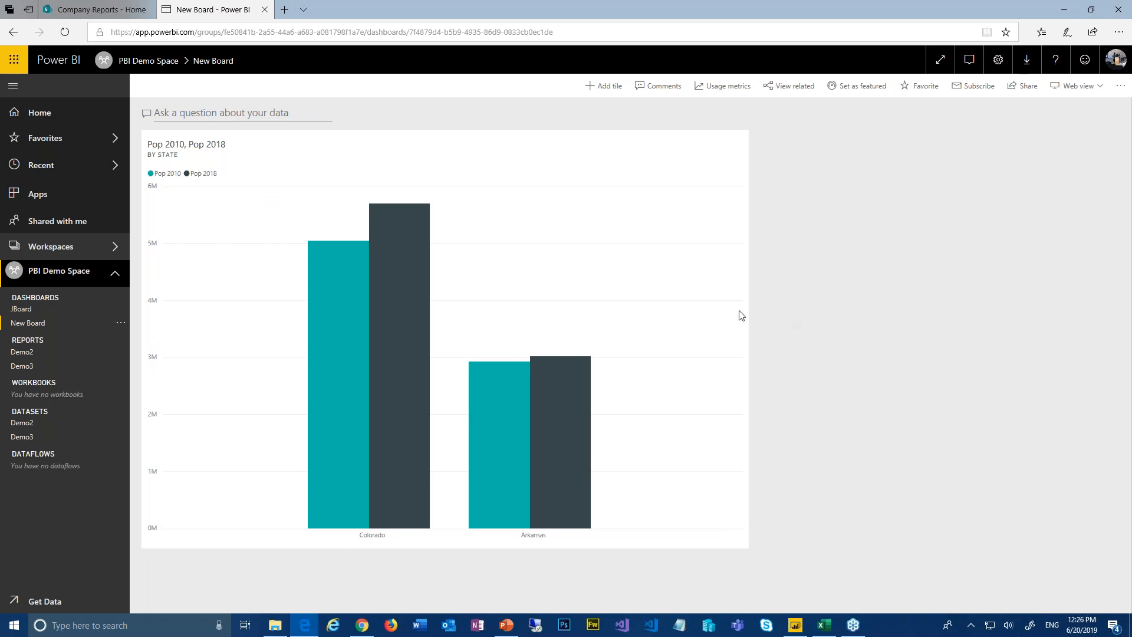
mouse_move(411, 295)
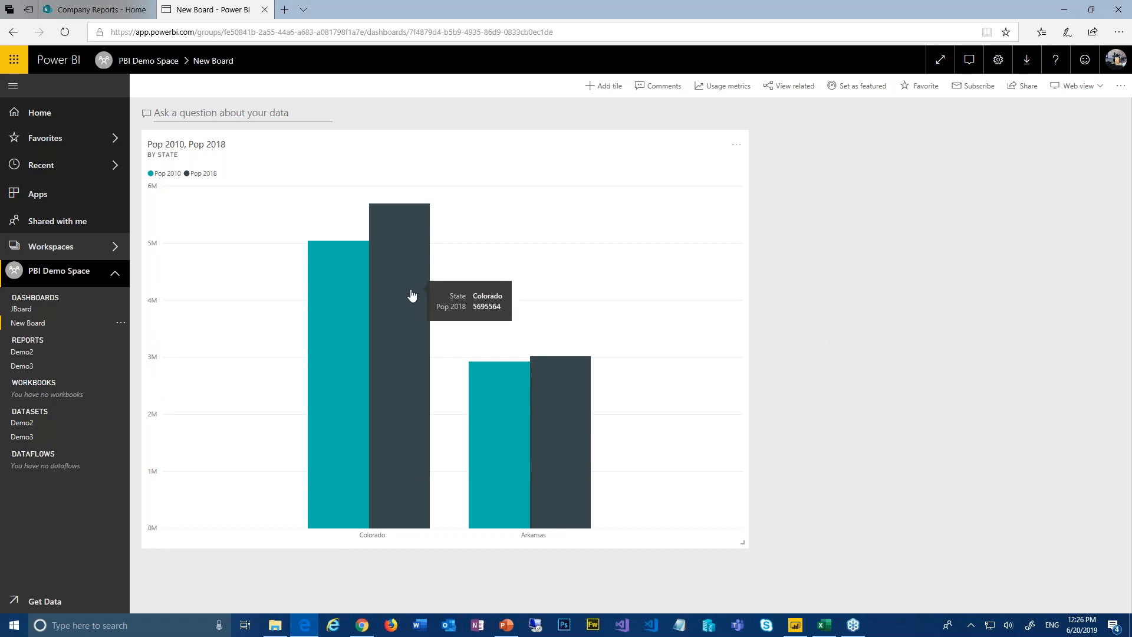
right_click(399, 277)
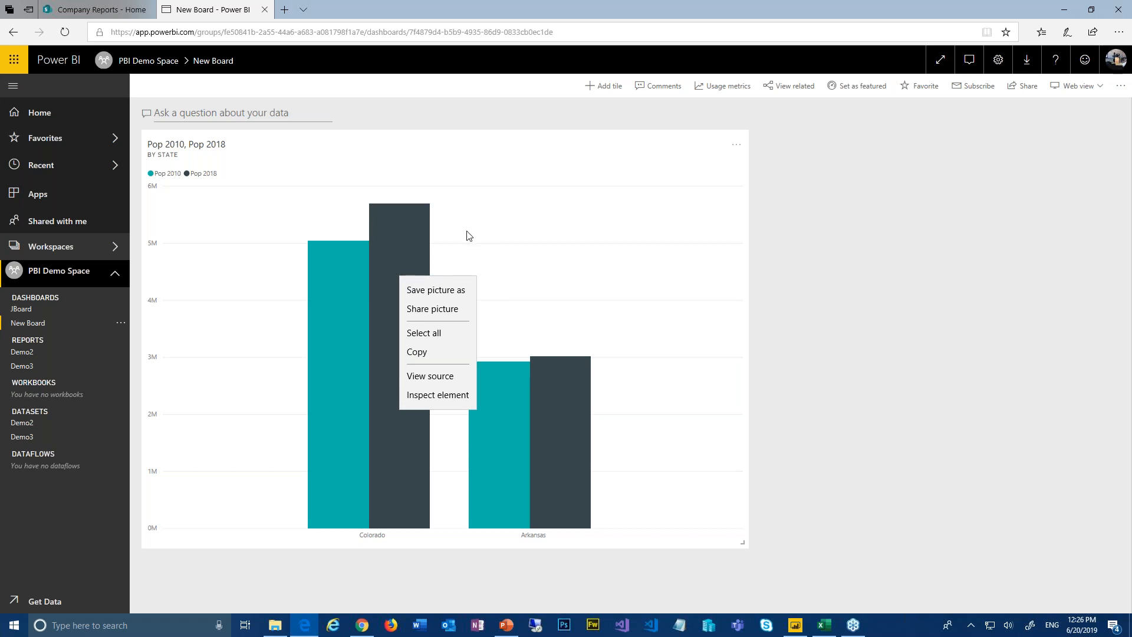
key("Escape")
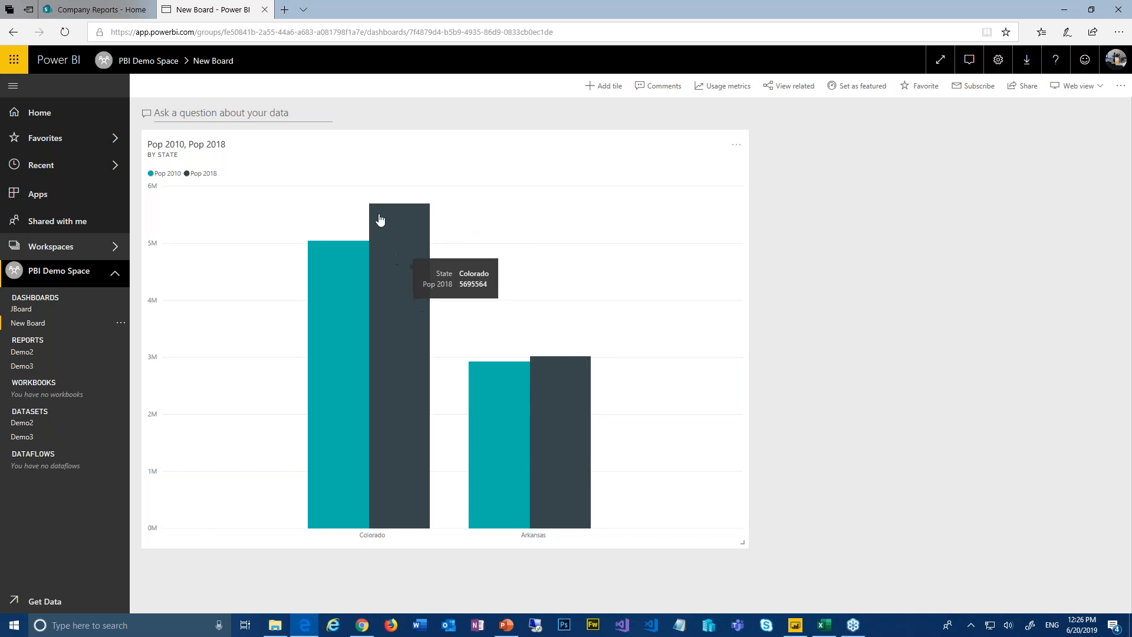
Open the Demo3 report from the dashboard tile, show the population chart's underlying data, and return to New Board.
left_click(404, 319)
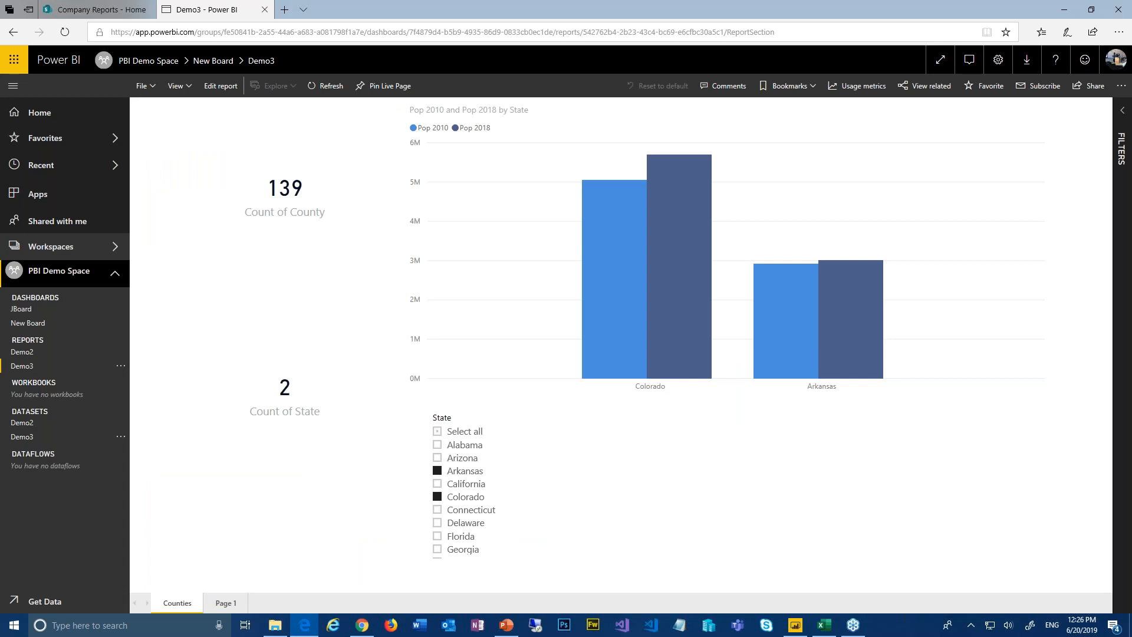
right_click(678, 254)
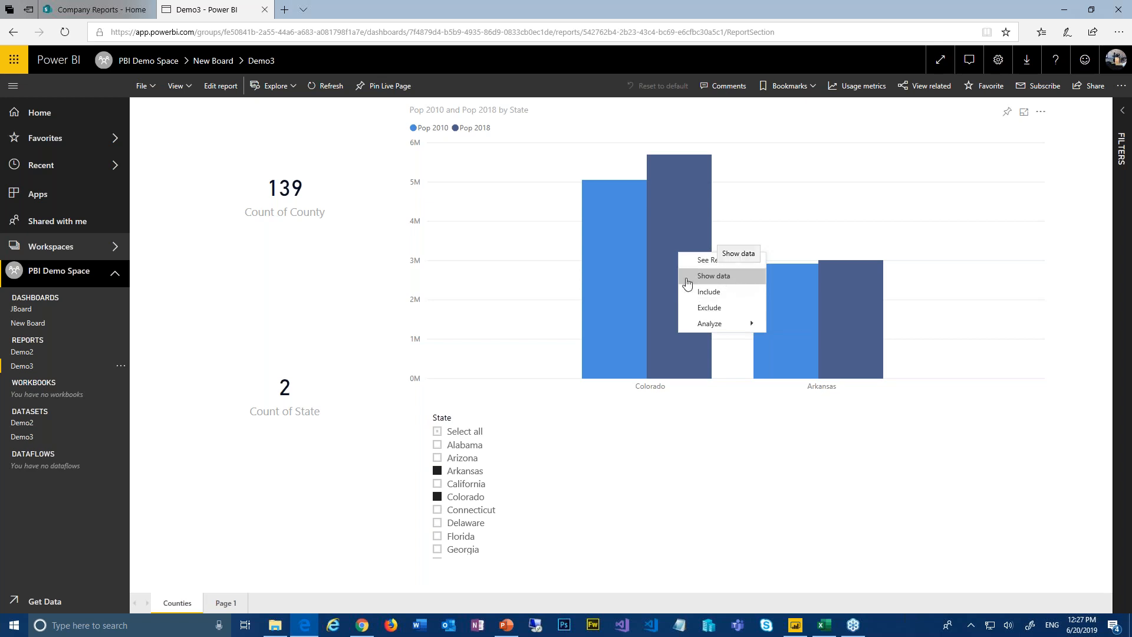
left_click(713, 281)
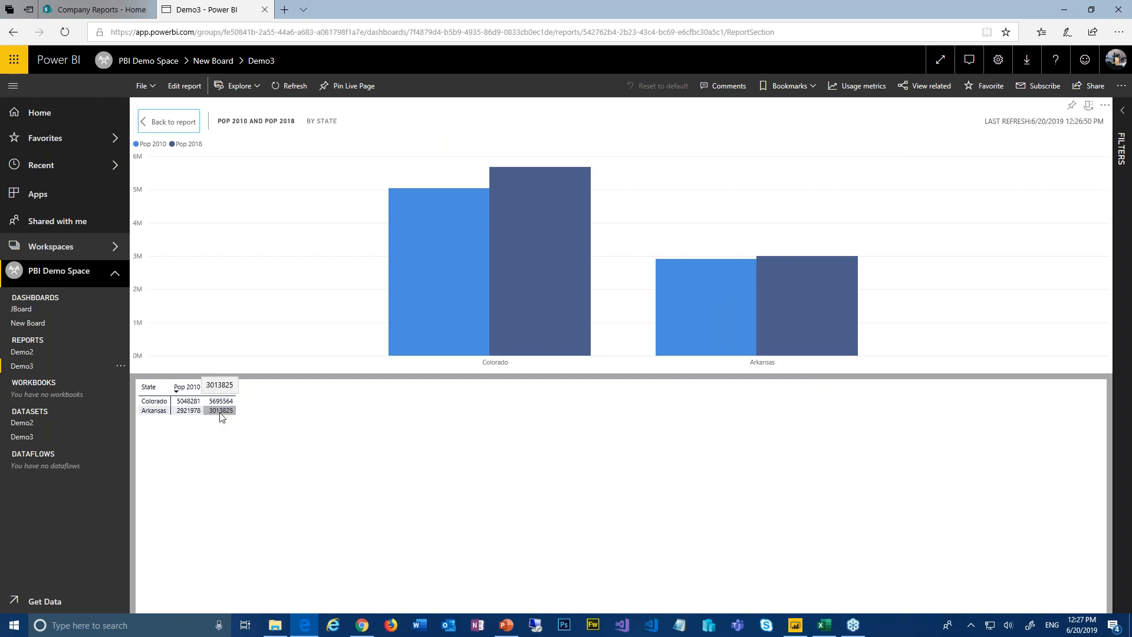
left_click(222, 411)
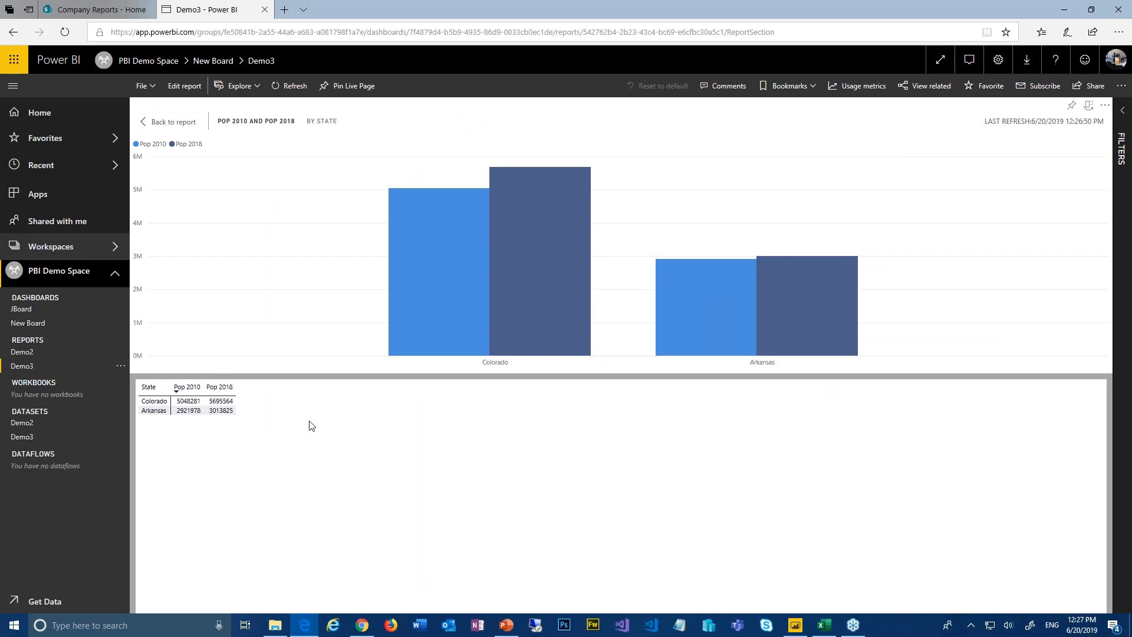
left_click(146, 127)
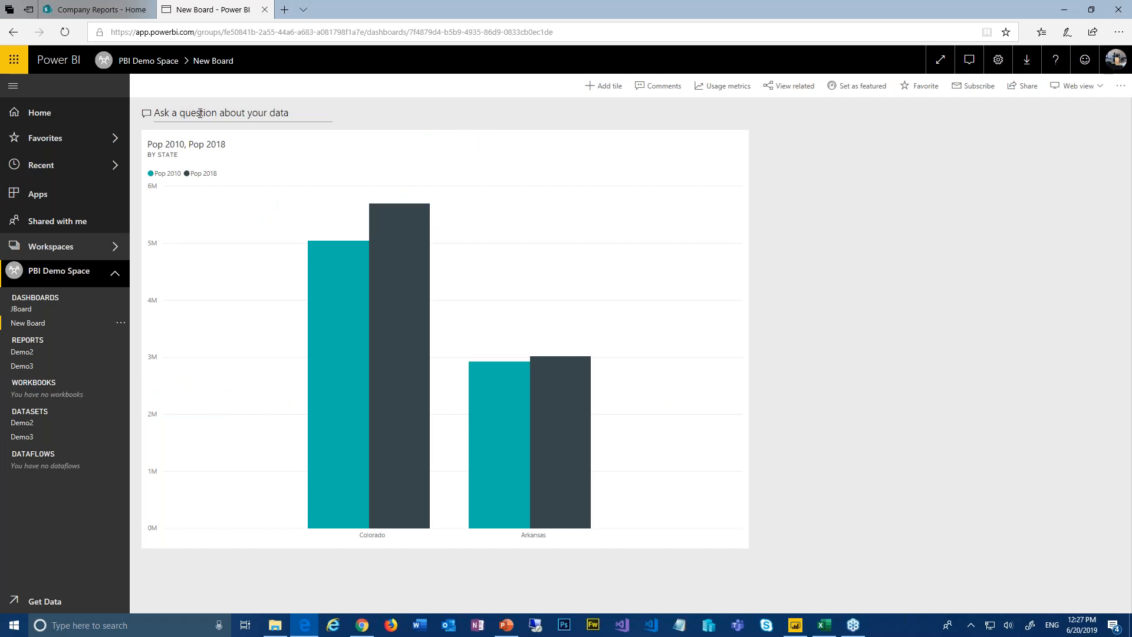
Preview the New Board dashboard in phone view and return to web view.
left_click(1100, 87)
left_click(1070, 128)
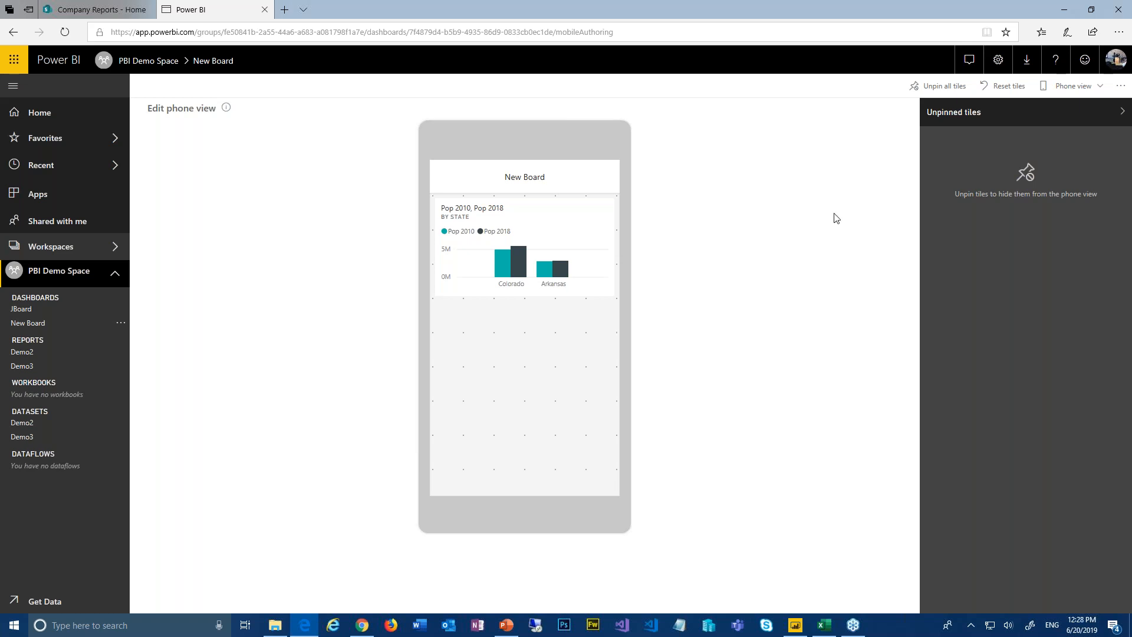
left_click(1100, 87)
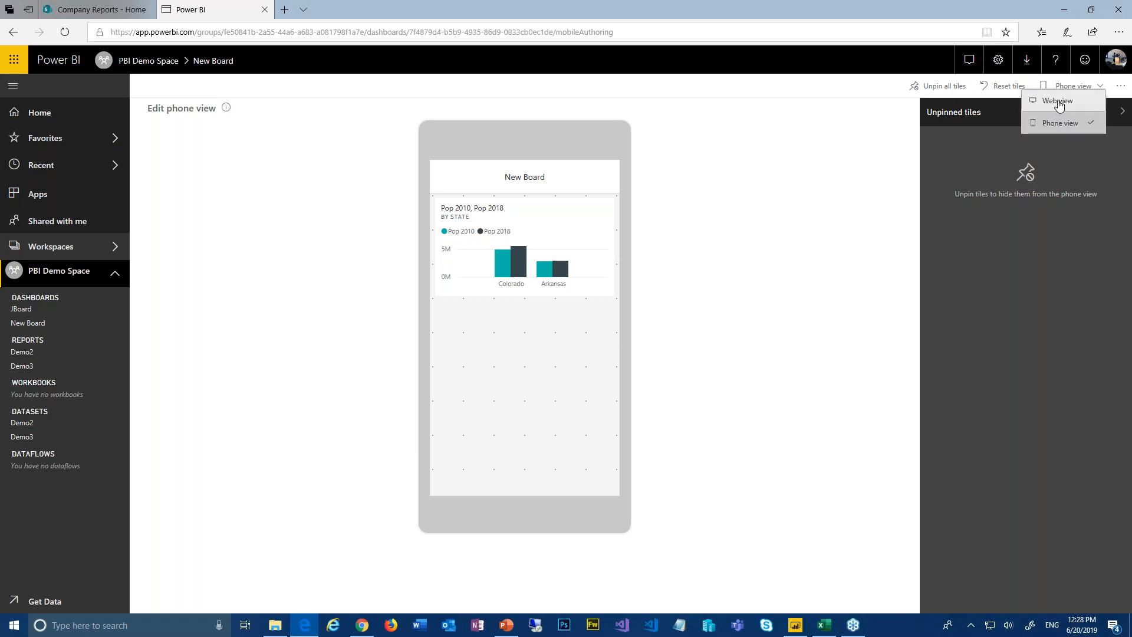
left_click(1059, 102)
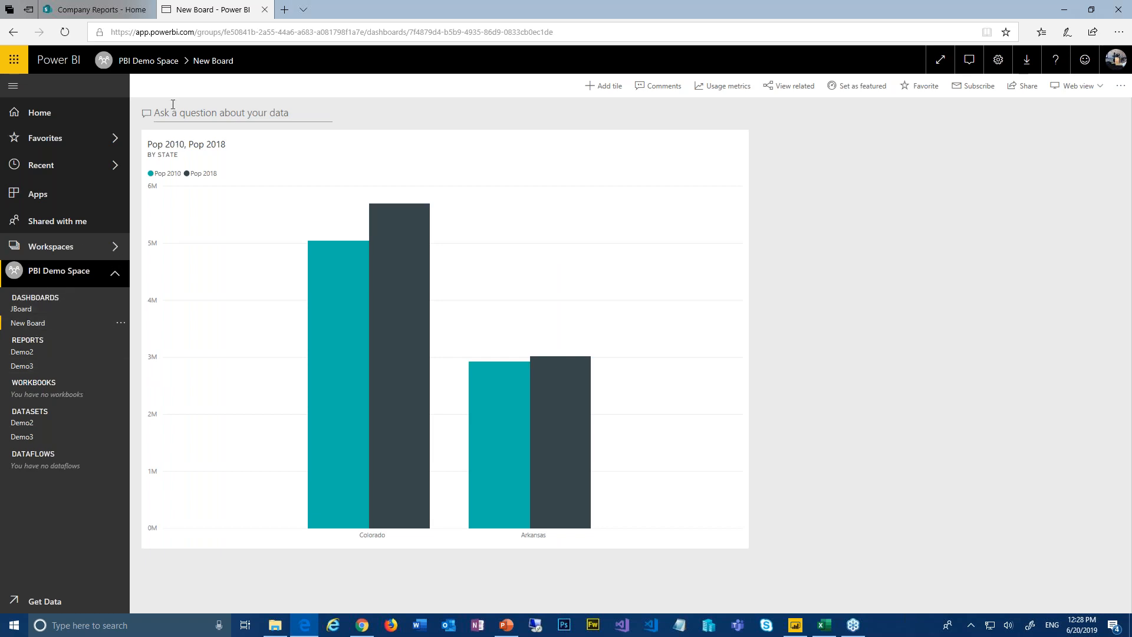
Switch to the PBI Sample Space workspace and open its Retail Analysis Sample dashboard.
left_click(117, 251)
scroll(236, 471, "down", 3)
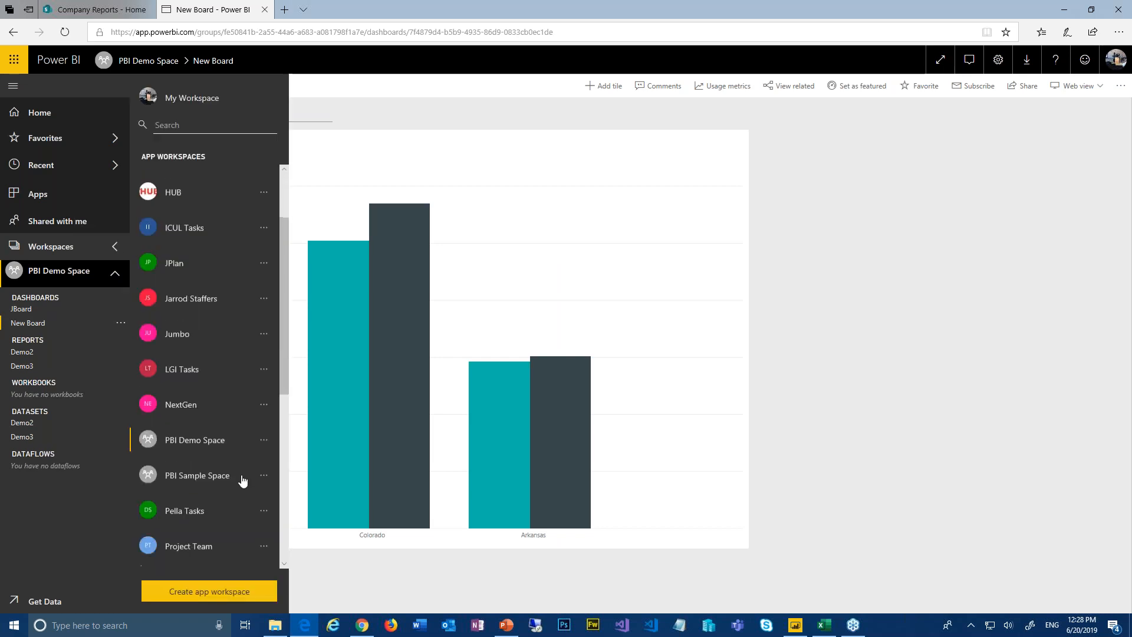
left_click(198, 451)
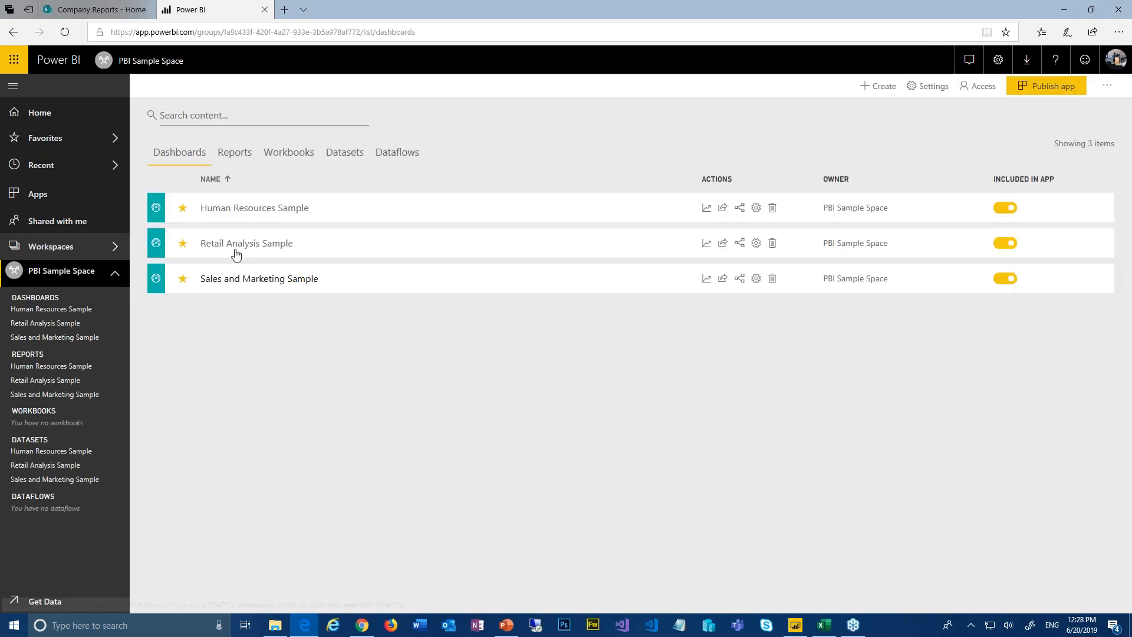
left_click(233, 246)
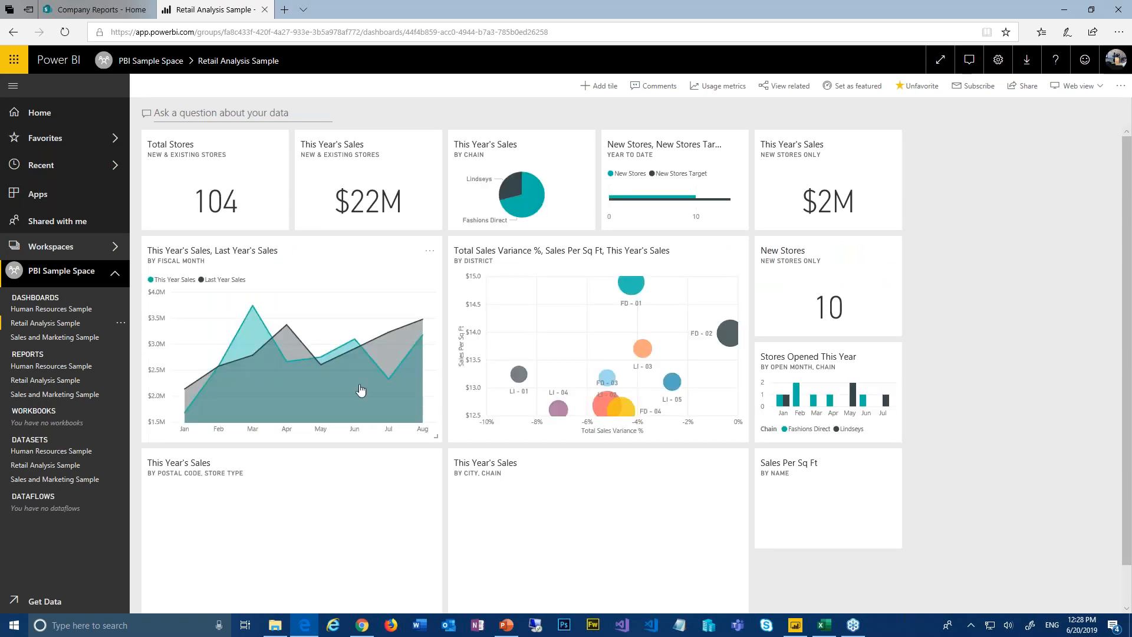
Ask the Retail Analysis Sample dashboard's Q&A the question "Sales by store" and dismiss the suggestions.
left_click(200, 112)
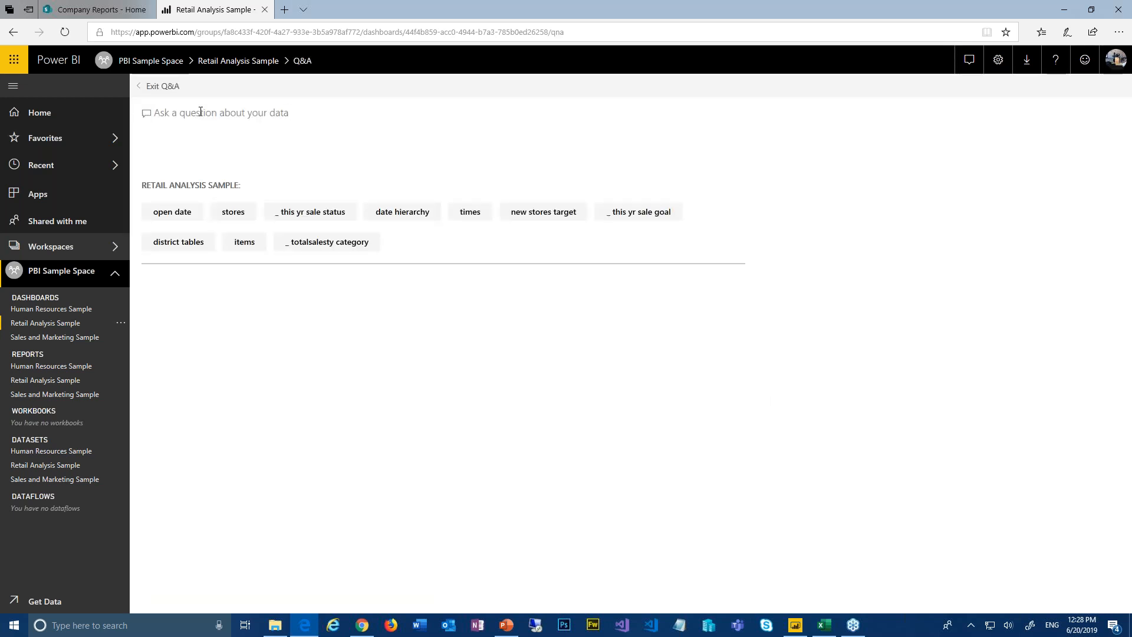
type("Sal")
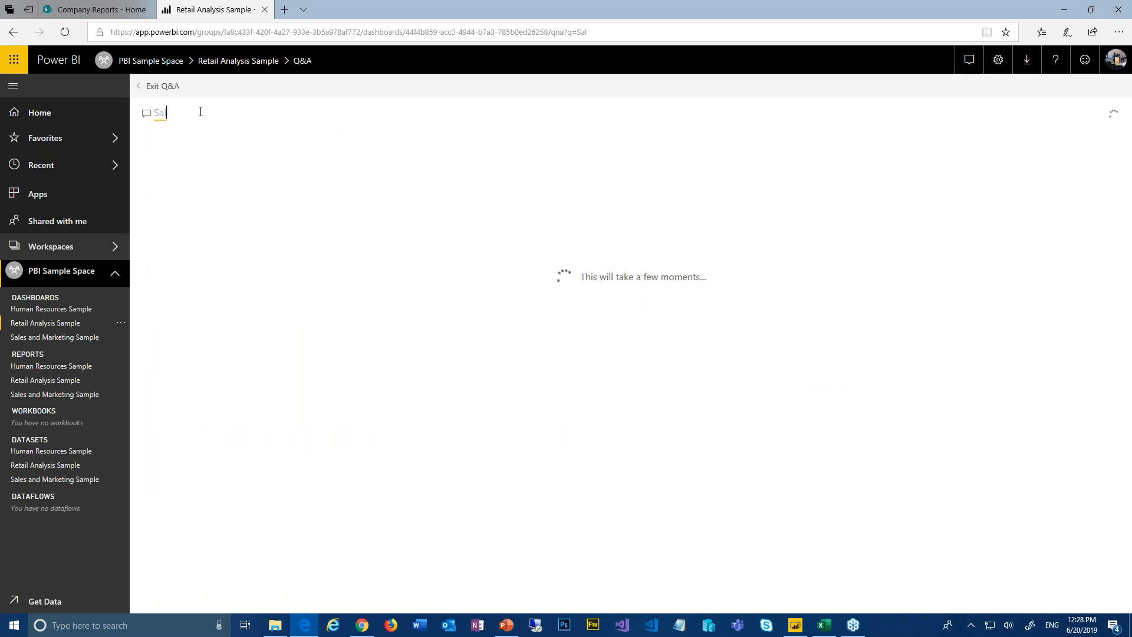
type("e")
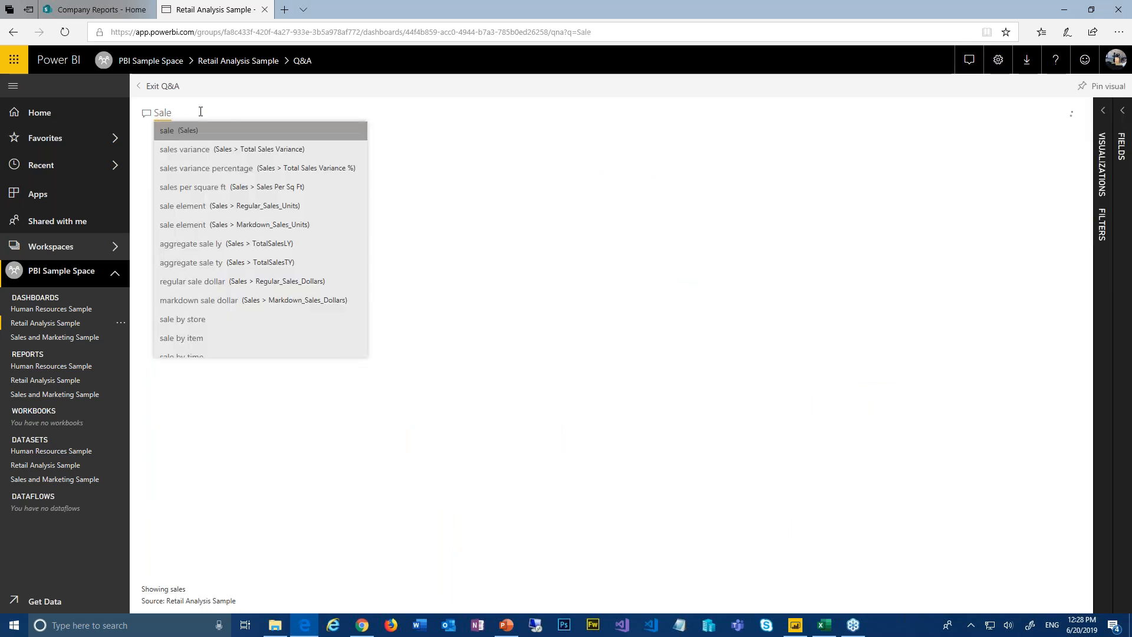
type("s b")
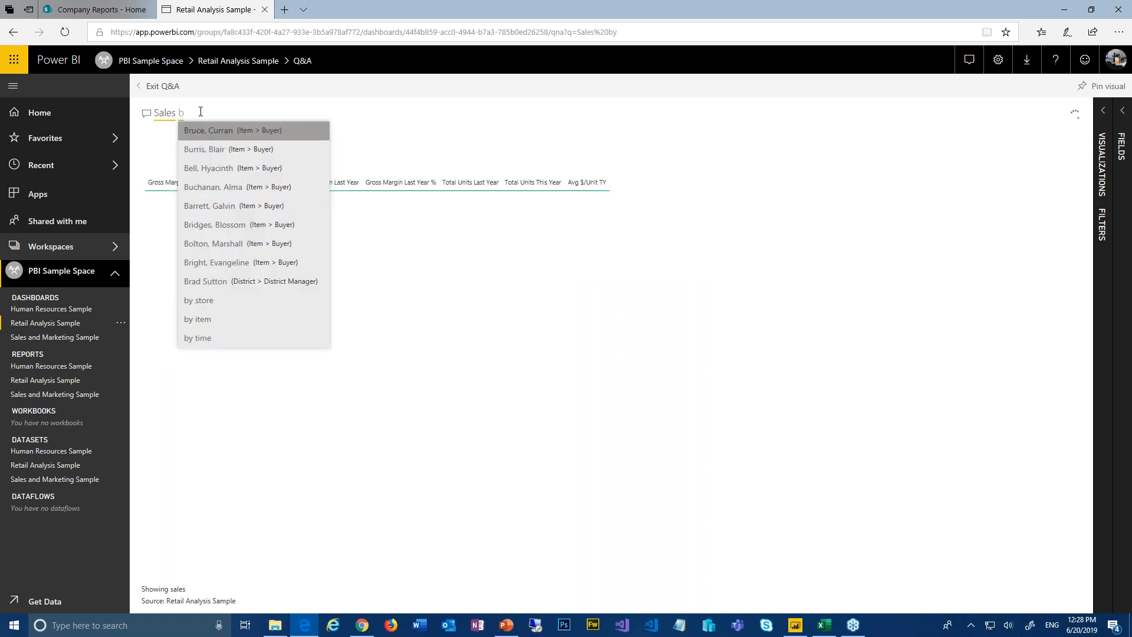
type("y")
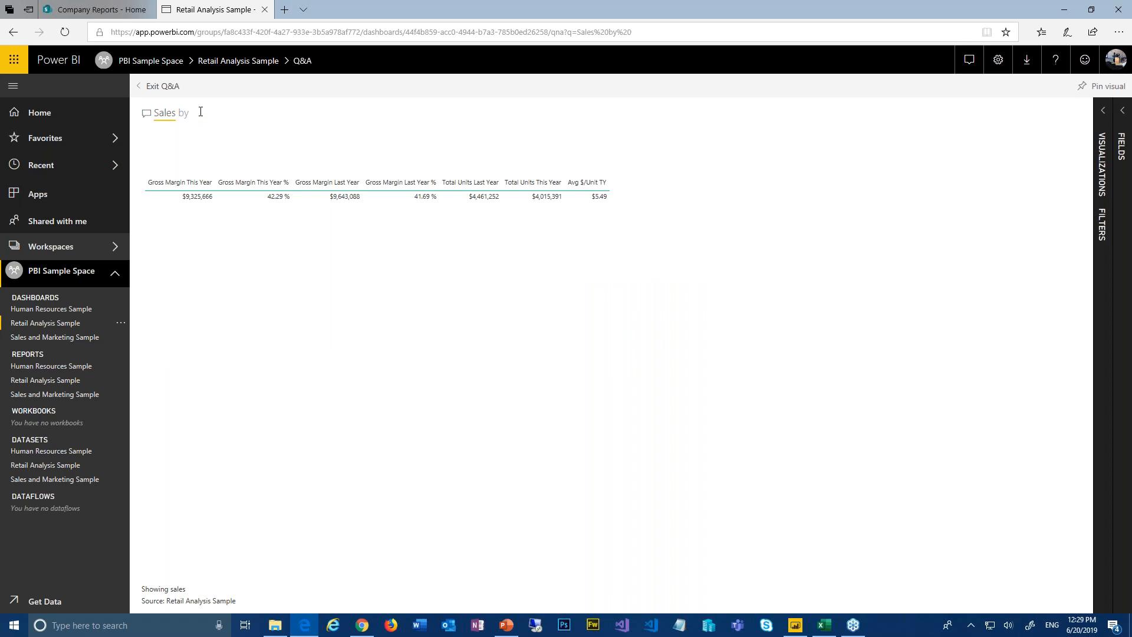
type("str")
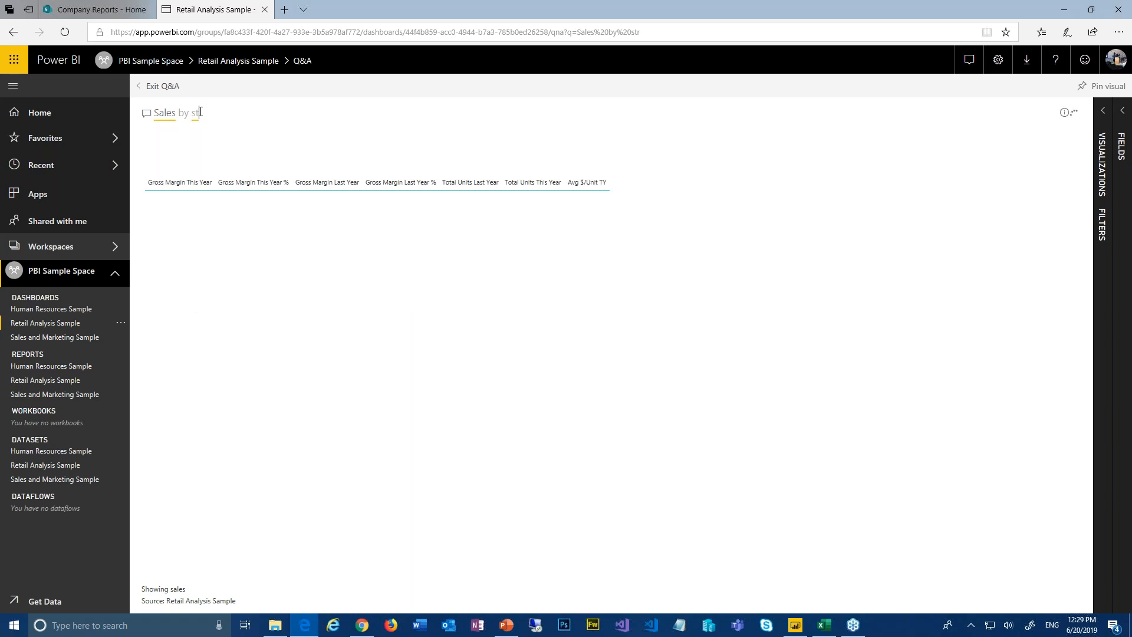
type("o")
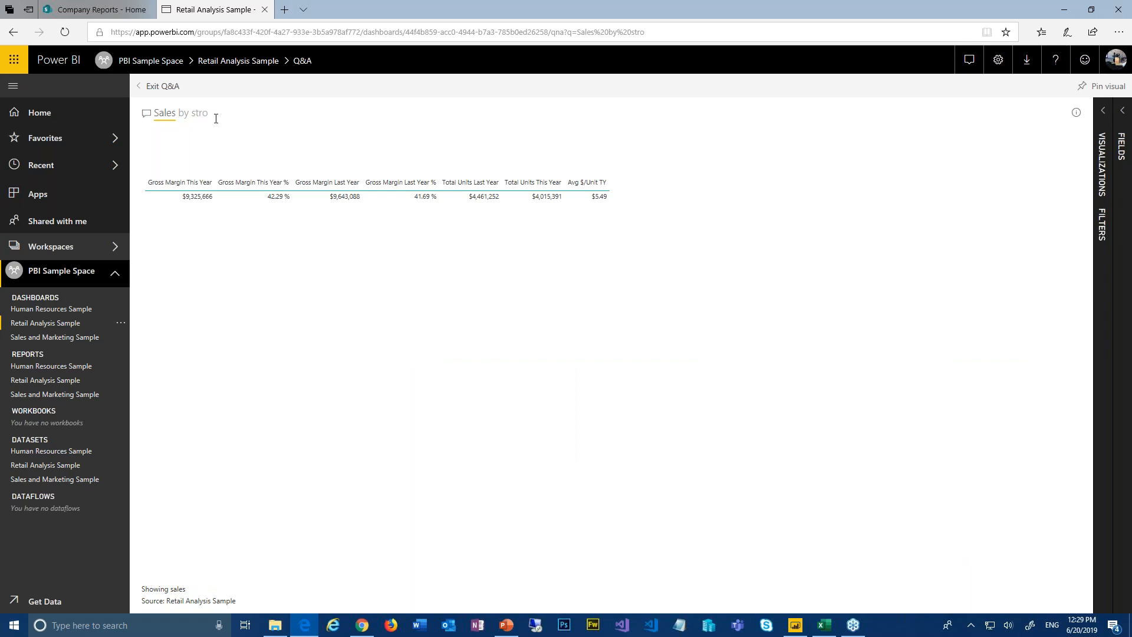
key("BackSpace")
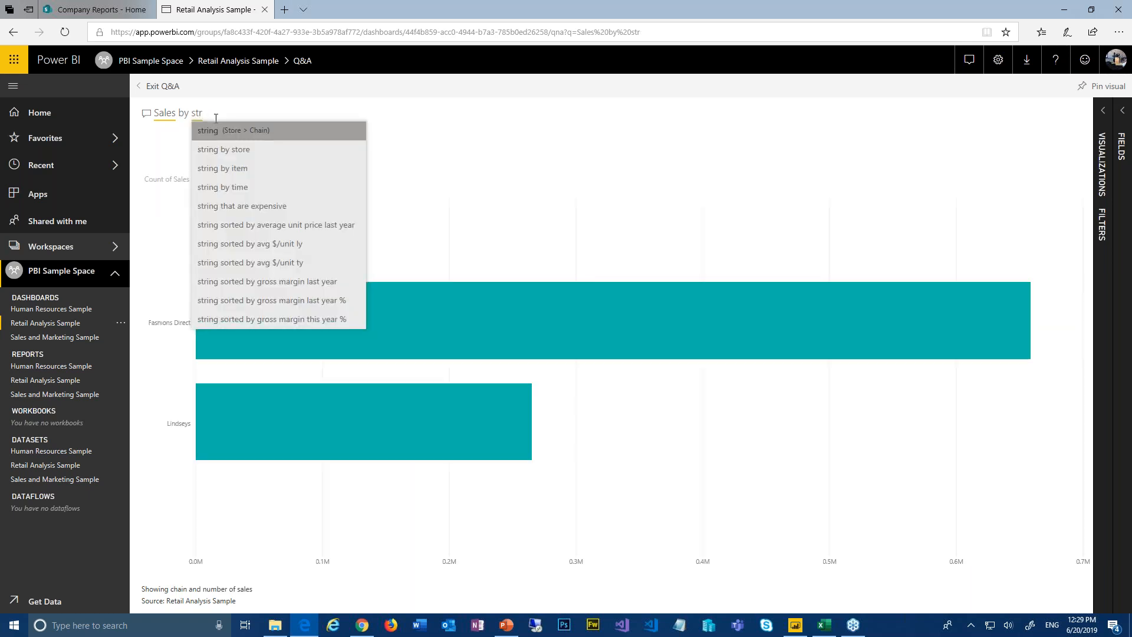
key("BackSpace")
type("o")
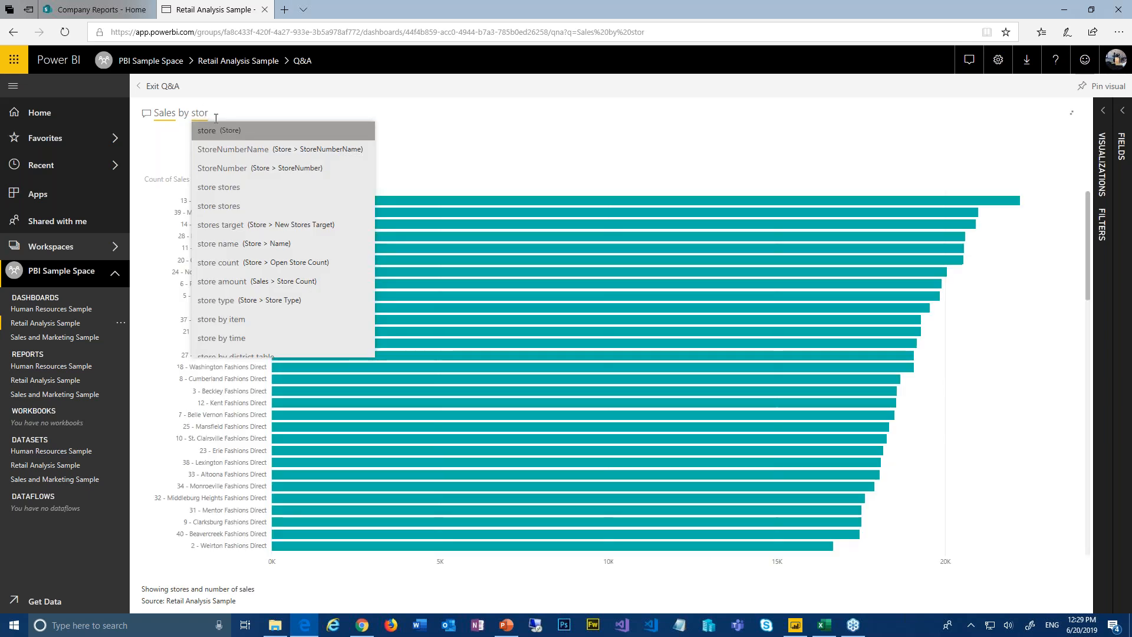
type("re")
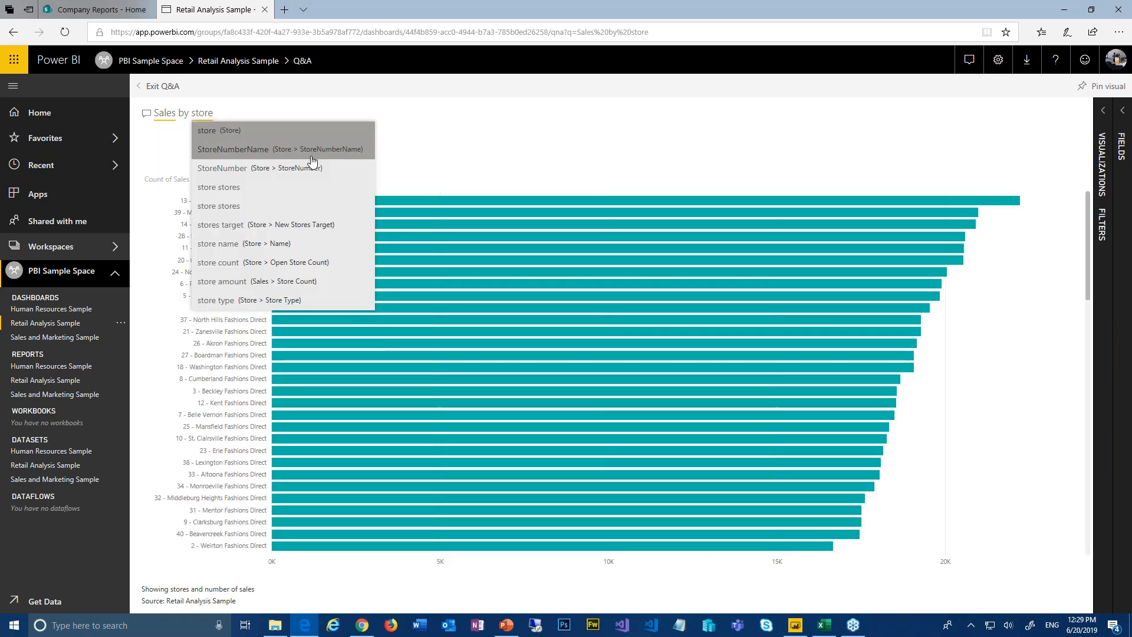
left_click(454, 129)
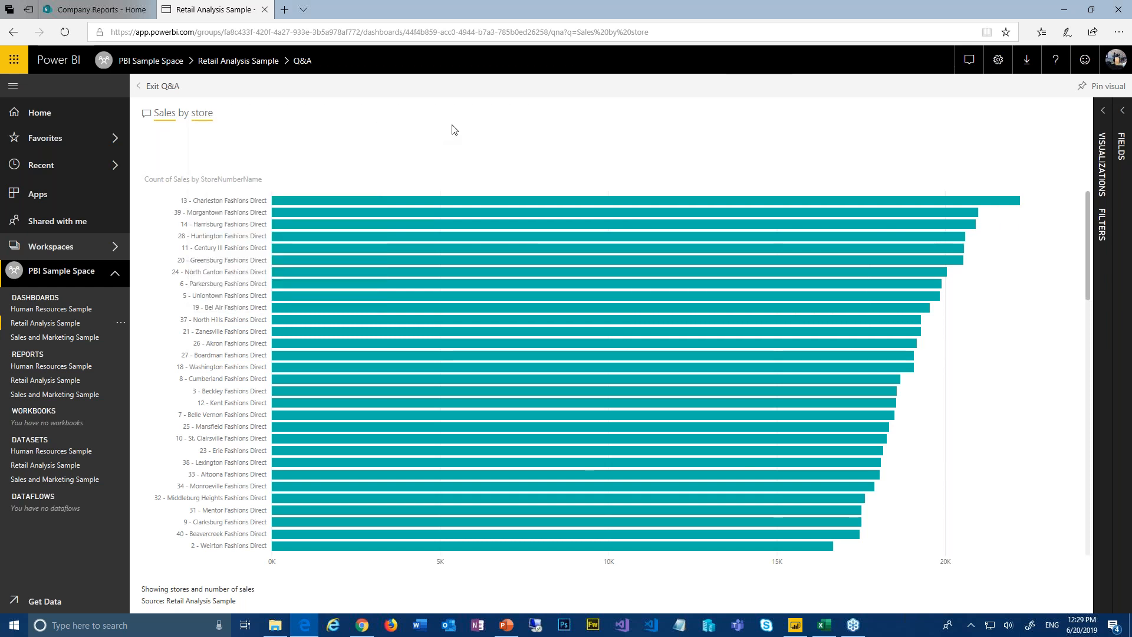